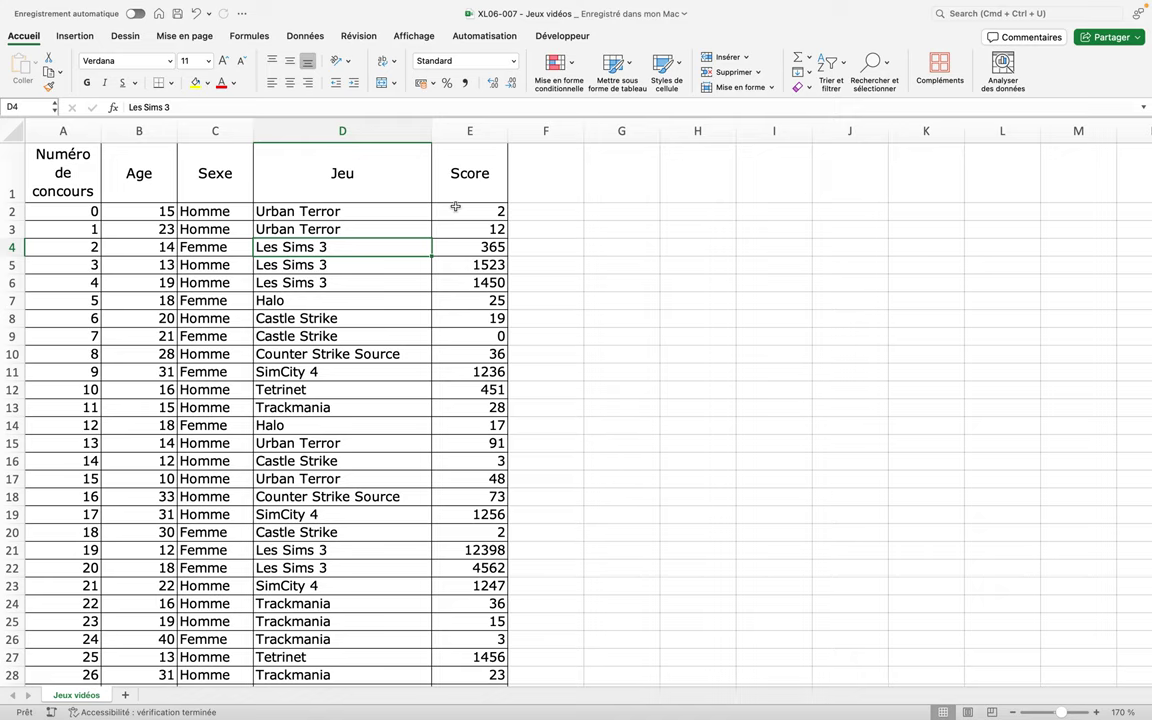
Insert a pivot table of the contest data on a new worksheet
{"action": "scroll", "coordinate": [455, 207], "scroll_direction": "down", "scroll_amount": 2}
{"action": "scroll", "coordinate": [455, 207], "scroll_direction": "down", "scroll_amount": 1}
{"action": "scroll", "coordinate": [455, 207], "scroll_direction": "down", "scroll_amount": 1}
{"action": "scroll", "coordinate": [455, 207], "scroll_direction": "down", "scroll_amount": 2}
{"action": "scroll", "coordinate": [455, 207], "scroll_direction": "down", "scroll_amount": 3}
{"action": "scroll", "coordinate": [455, 207], "scroll_direction": "up", "scroll_amount": 3}
{"action": "scroll", "coordinate": [455, 206], "scroll_direction": "up", "scroll_amount": 4}
{"action": "scroll", "coordinate": [455, 206], "scroll_direction": "up", "scroll_amount": 1}
{"action": "scroll", "coordinate": [455, 206], "scroll_direction": "up", "scroll_amount": 1}
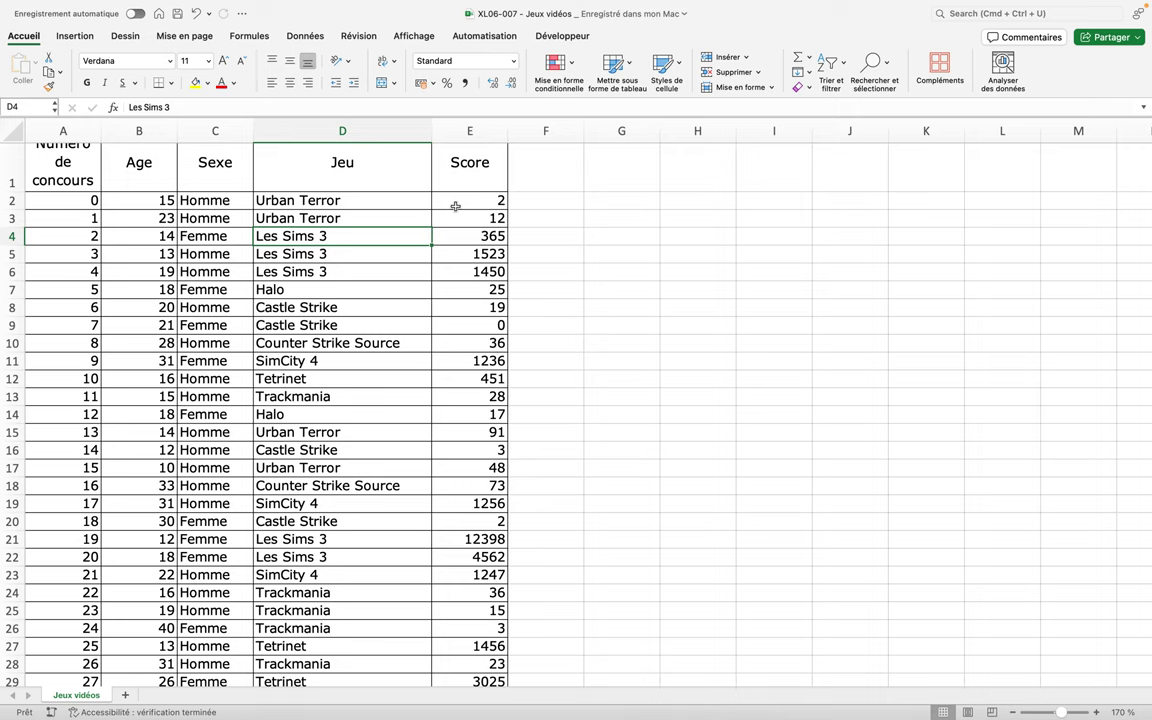
{"action": "left_click", "coordinate": [74, 40]}
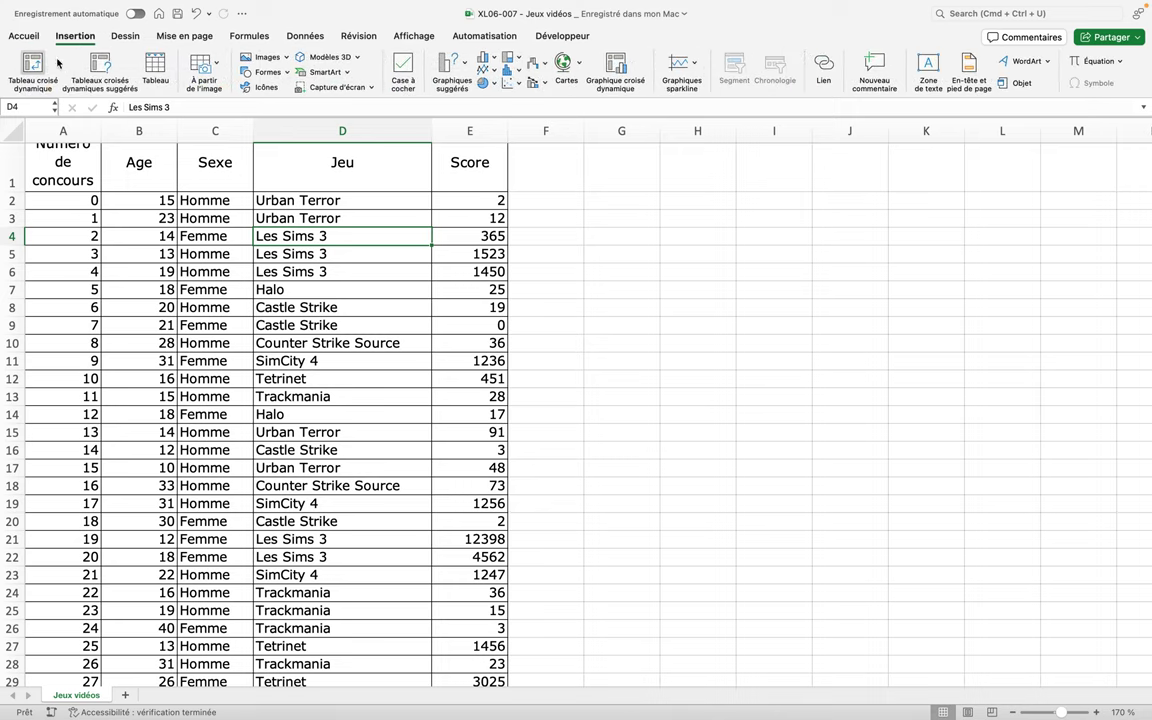
{"action": "left_click", "coordinate": [33, 68]}
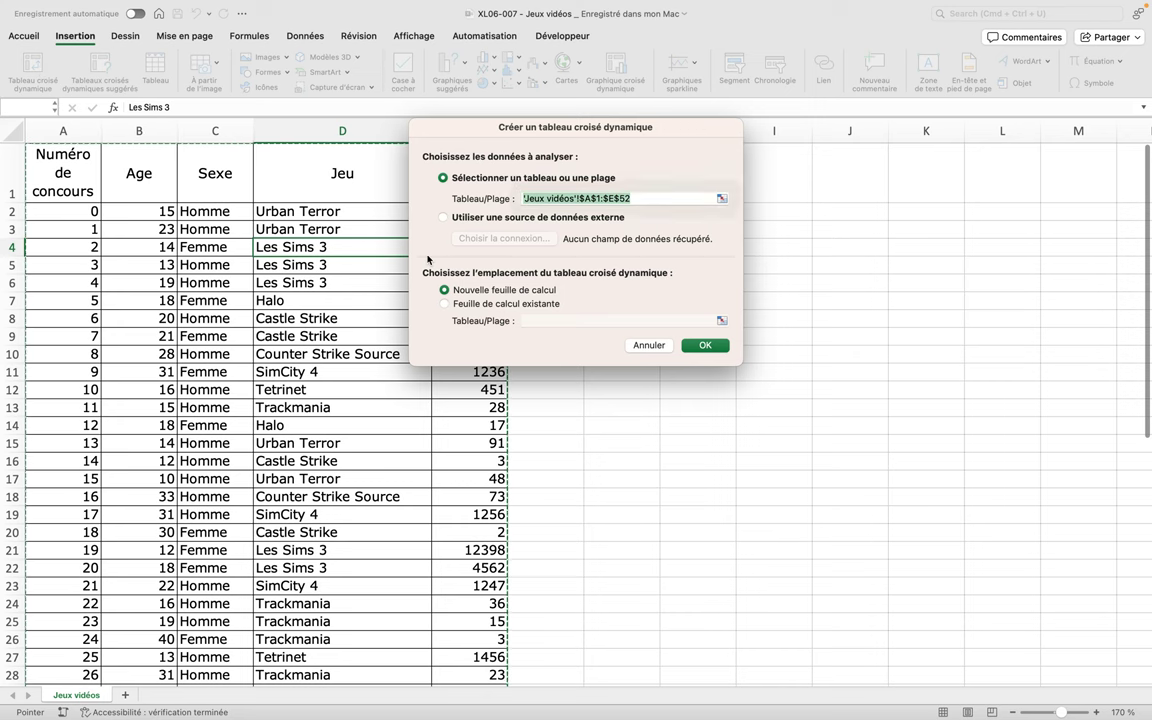
{"action": "left_click", "coordinate": [704, 345]}
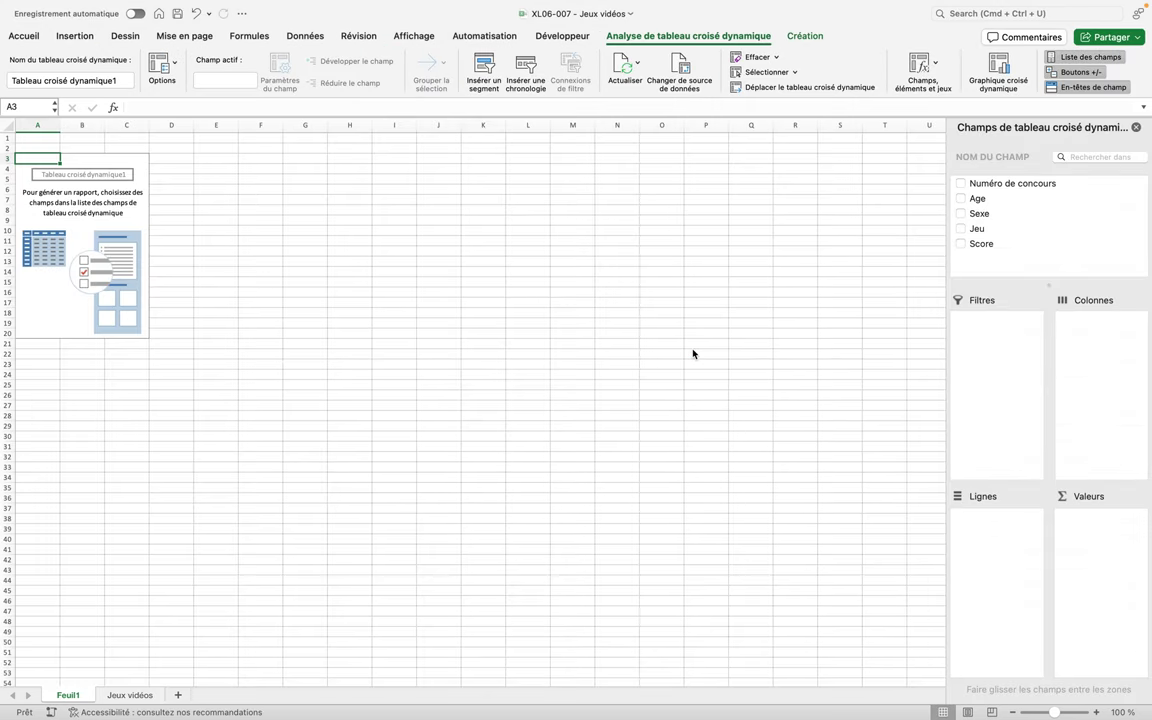
At 200% zoom, list games from Jeu as rows and sum Score (total 55192)
{"action": "left_click", "coordinate": [1093, 712]}
{"action": "left_click", "coordinate": [1094, 712]}
{"action": "left_click", "coordinate": [1095, 713]}
{"action": "double_click", "coordinate": [1096, 713]}
{"action": "left_click", "coordinate": [1096, 713]}
{"action": "double_click", "coordinate": [1096, 713]}
{"action": "double_click", "coordinate": [1096, 713]}
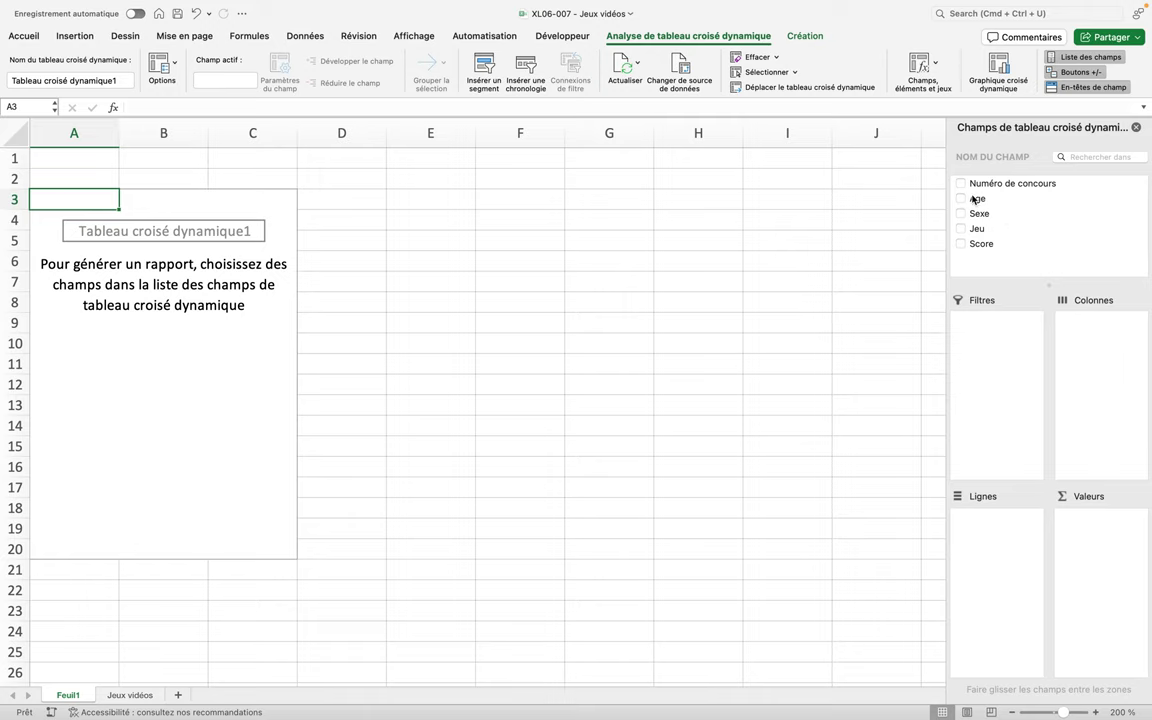
{"action": "left_click_drag", "start_coordinate": [975, 228], "coordinate": [999, 541]}
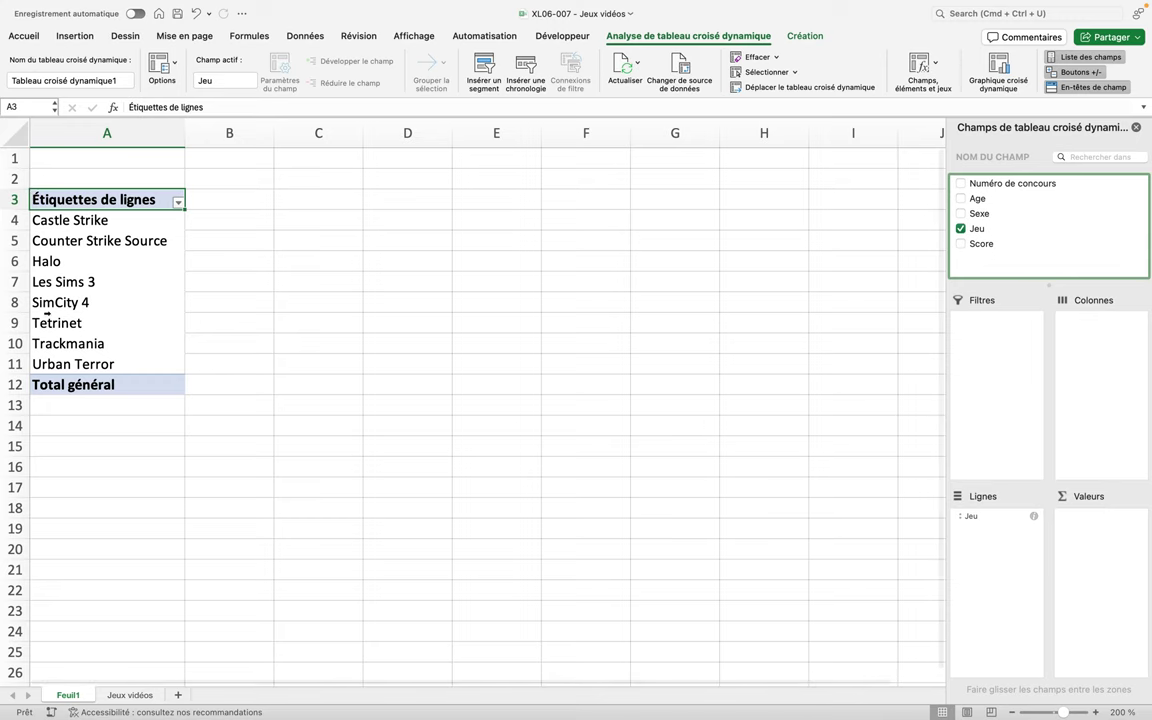
{"action": "left_click", "coordinate": [53, 287]}
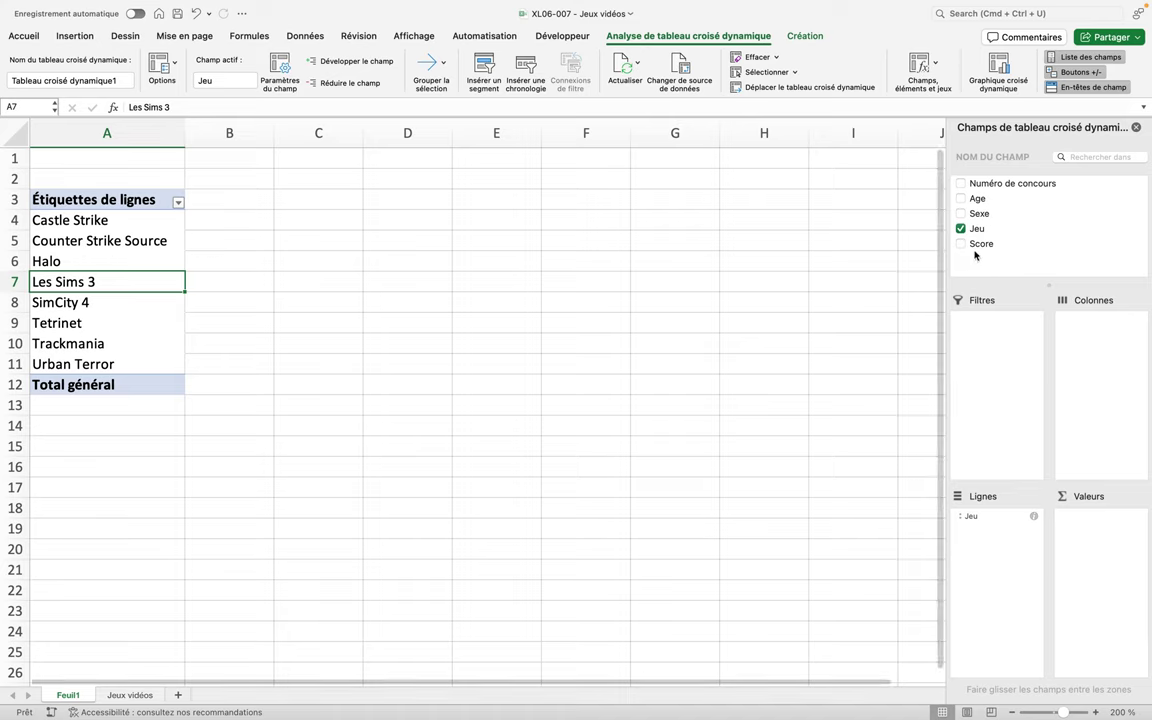
{"action": "left_click_drag", "start_coordinate": [986, 246], "coordinate": [1104, 528]}
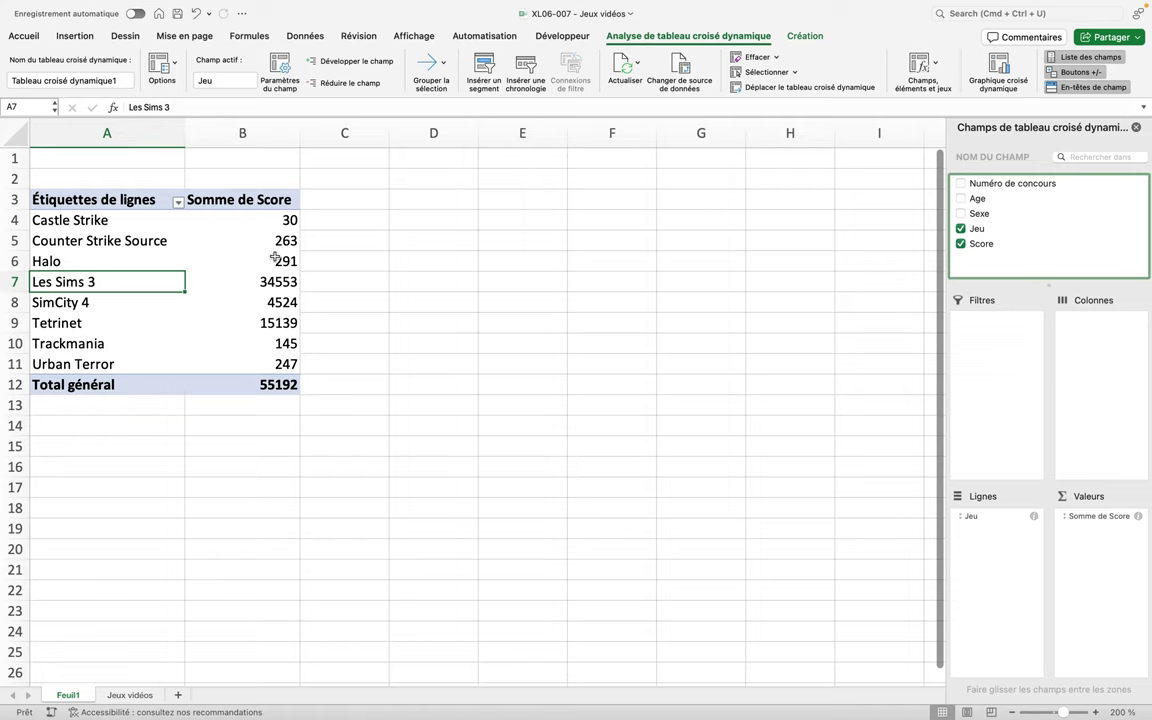
Change the Somme de Score field to Max., giving Les Sims 3 a 12398 maximum
{"action": "left_click", "coordinate": [1111, 518]}
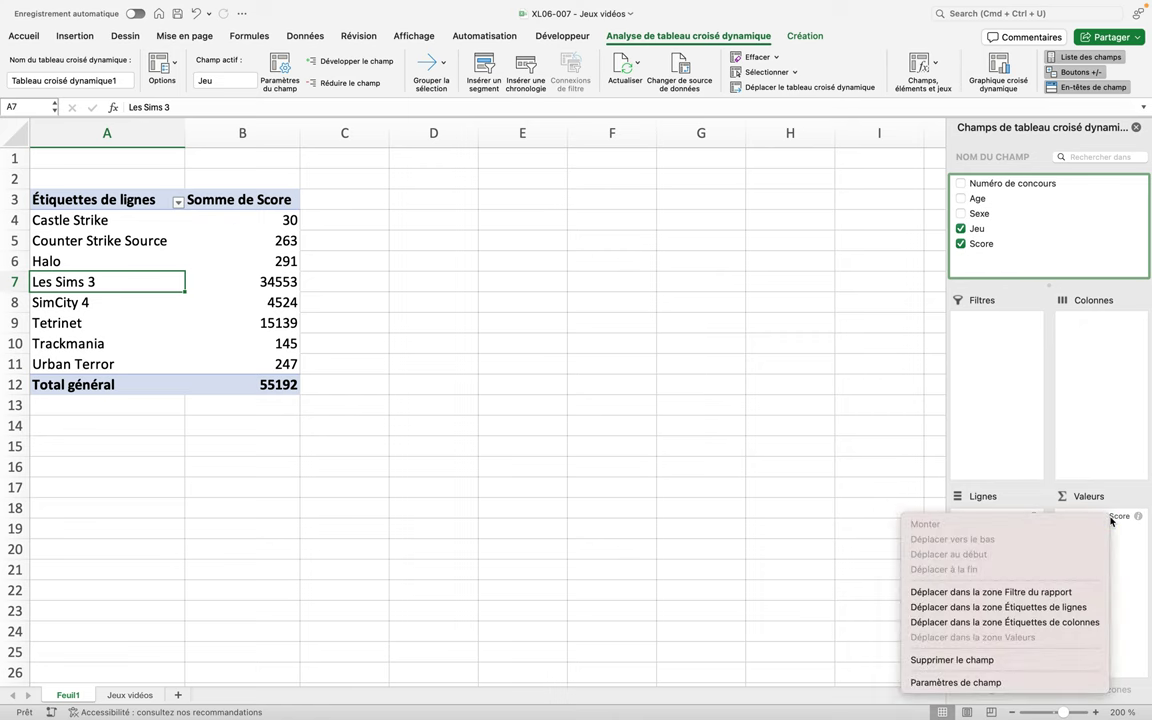
{"action": "left_click", "coordinate": [958, 682]}
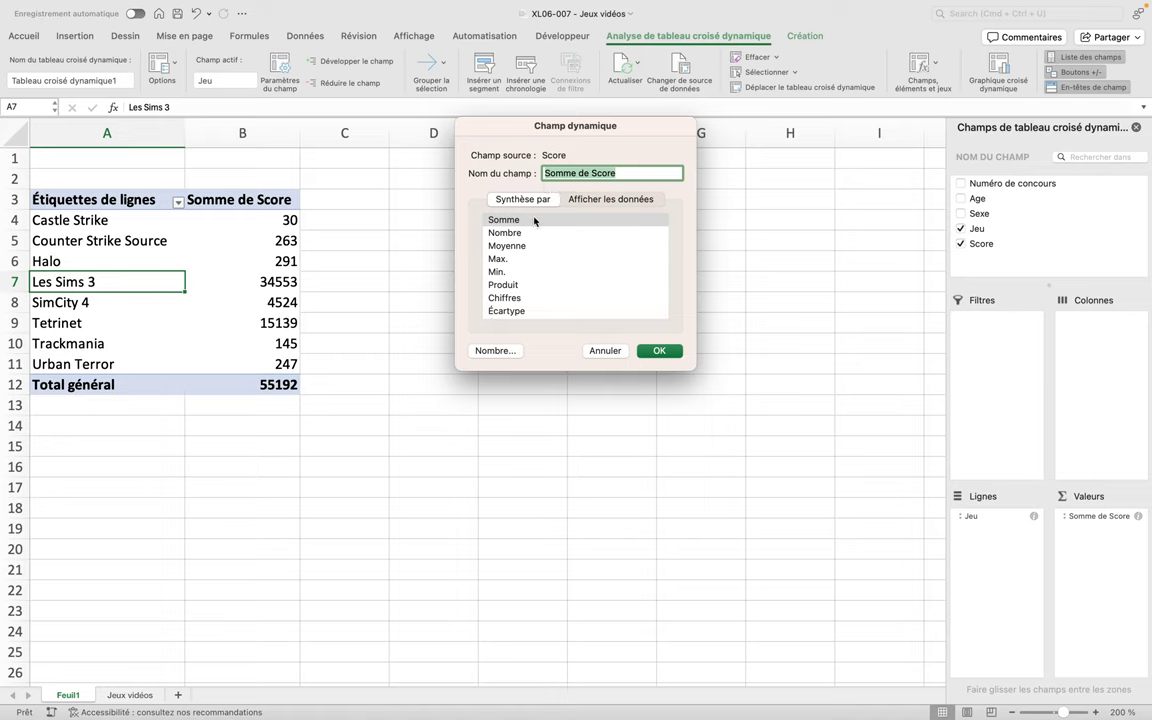
{"action": "left_click", "coordinate": [500, 258]}
{"action": "left_click", "coordinate": [645, 351]}
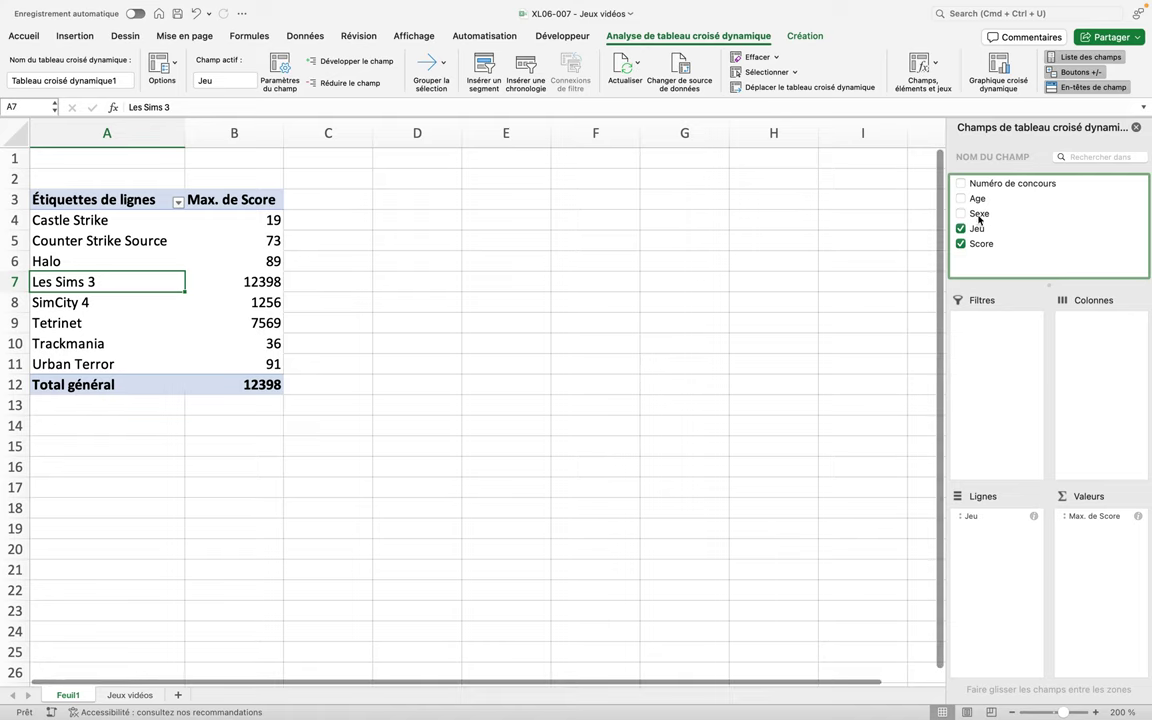
Nest Numéro de concours under Jeu in Lignes, showing each entry's maximum Score
{"action": "left_click_drag", "start_coordinate": [995, 185], "coordinate": [1000, 533]}
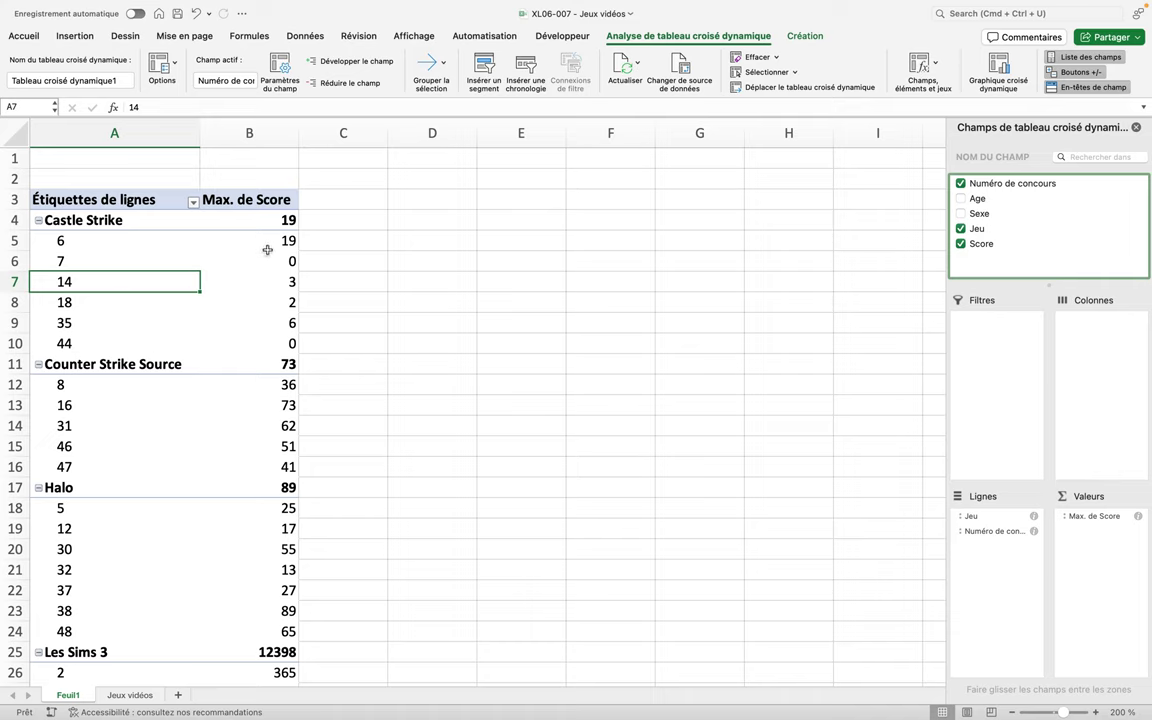
{"action": "left_click", "coordinate": [294, 285]}
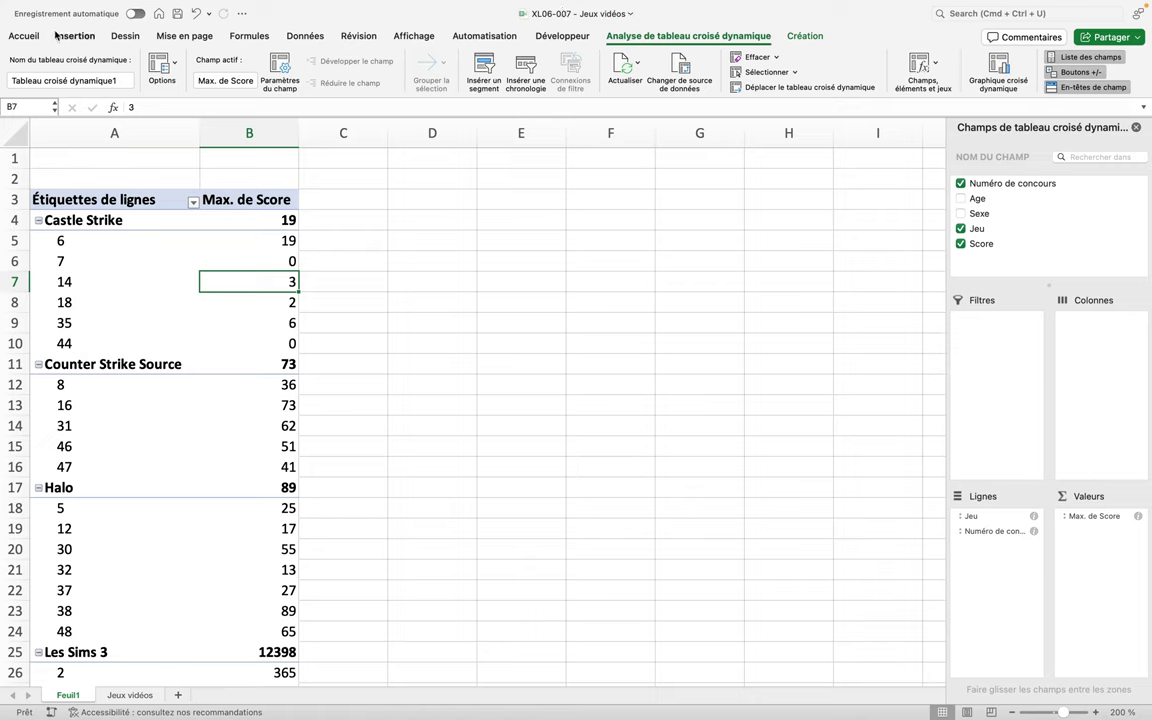
Sort the Max. de Score column from largest to smallest
{"action": "left_click", "coordinate": [17, 39]}
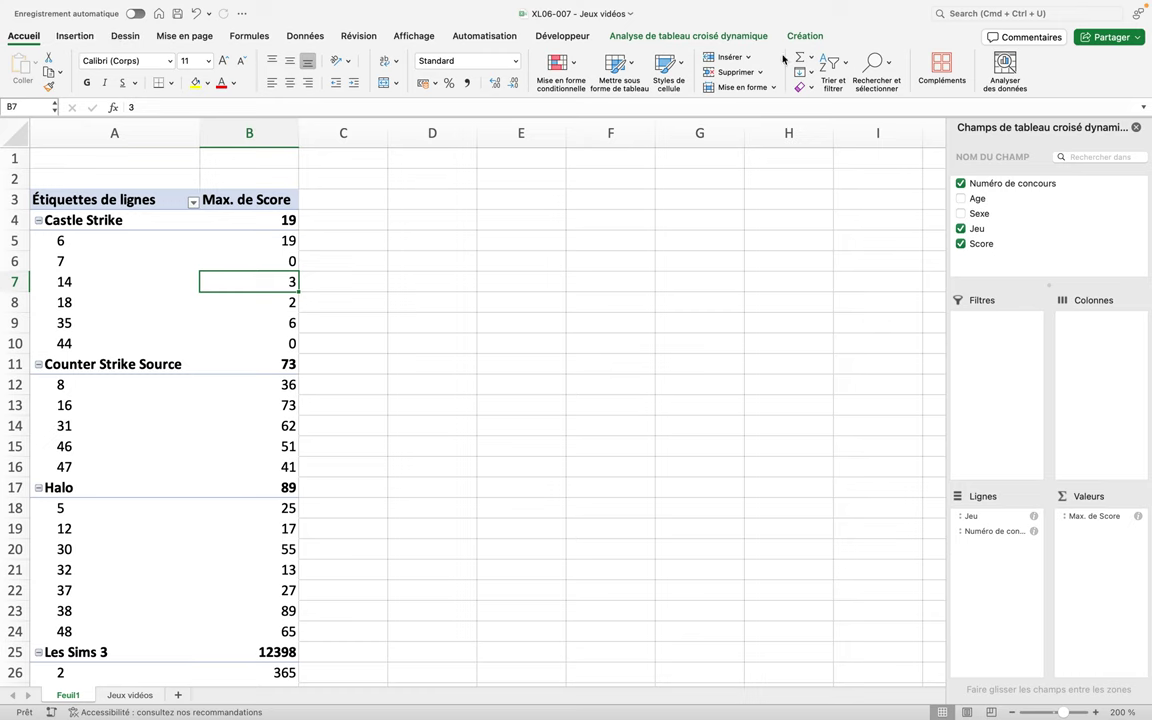
{"action": "left_click", "coordinate": [832, 64]}
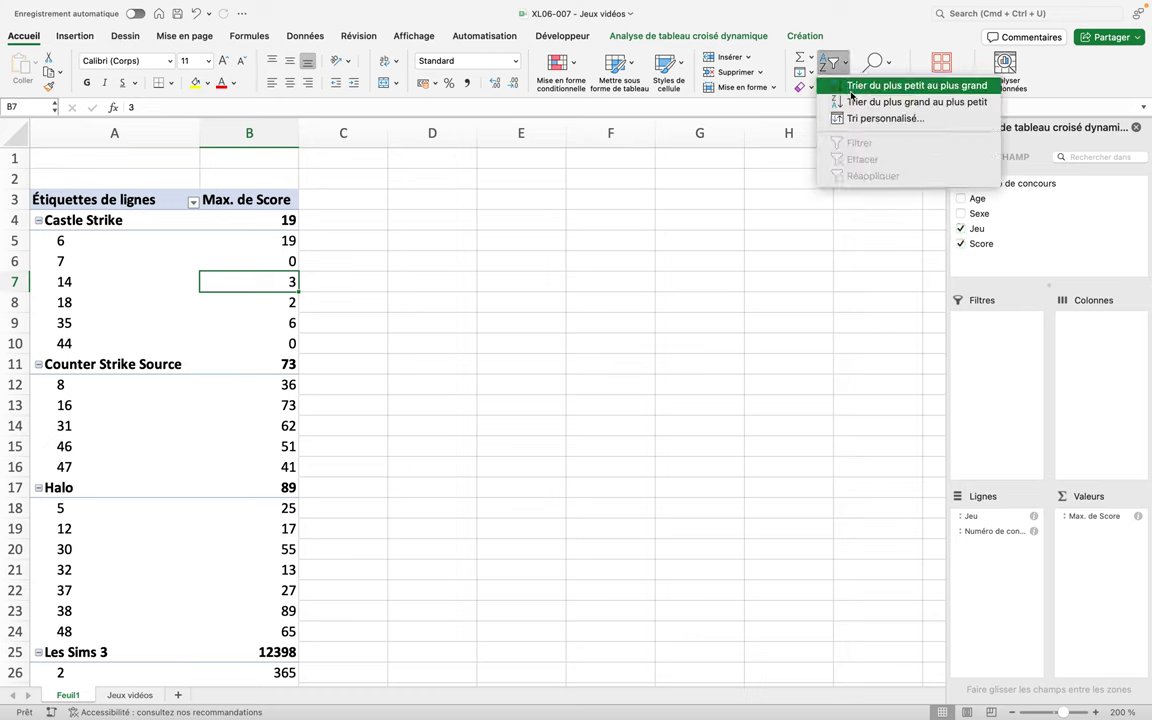
{"action": "left_click", "coordinate": [852, 101]}
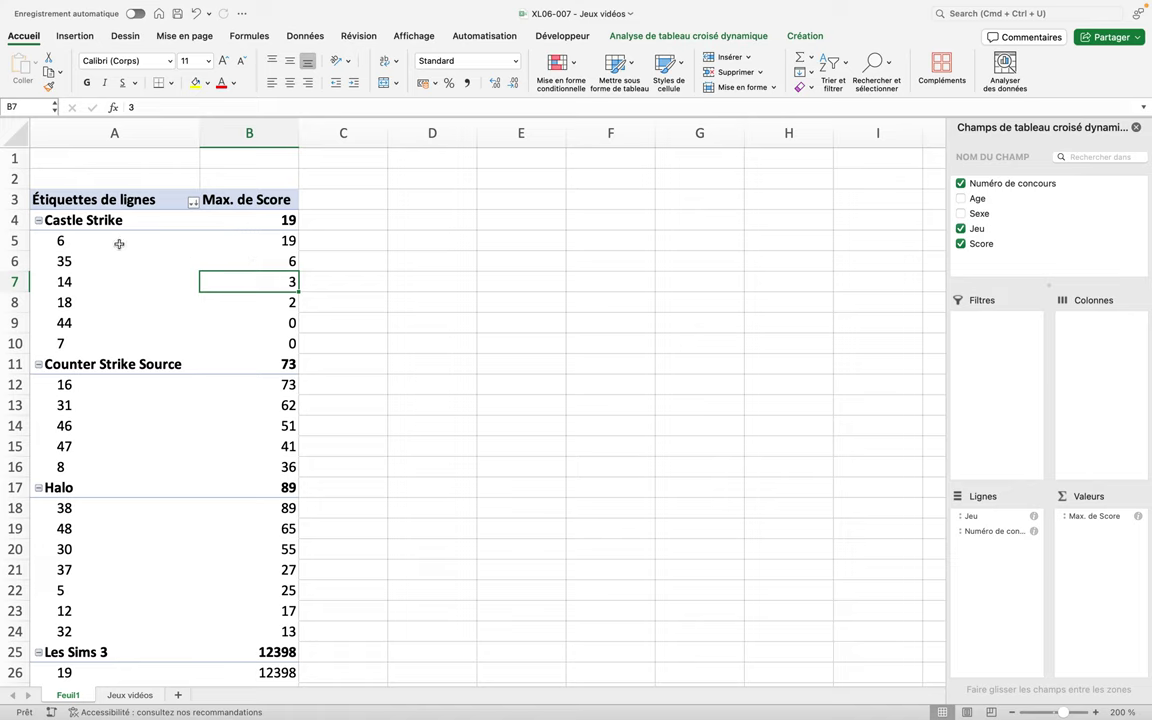
Highlight the top-scoring rows for Castle Strike, Counter Strike Source and Halo
{"action": "left_click", "coordinate": [97, 242]}
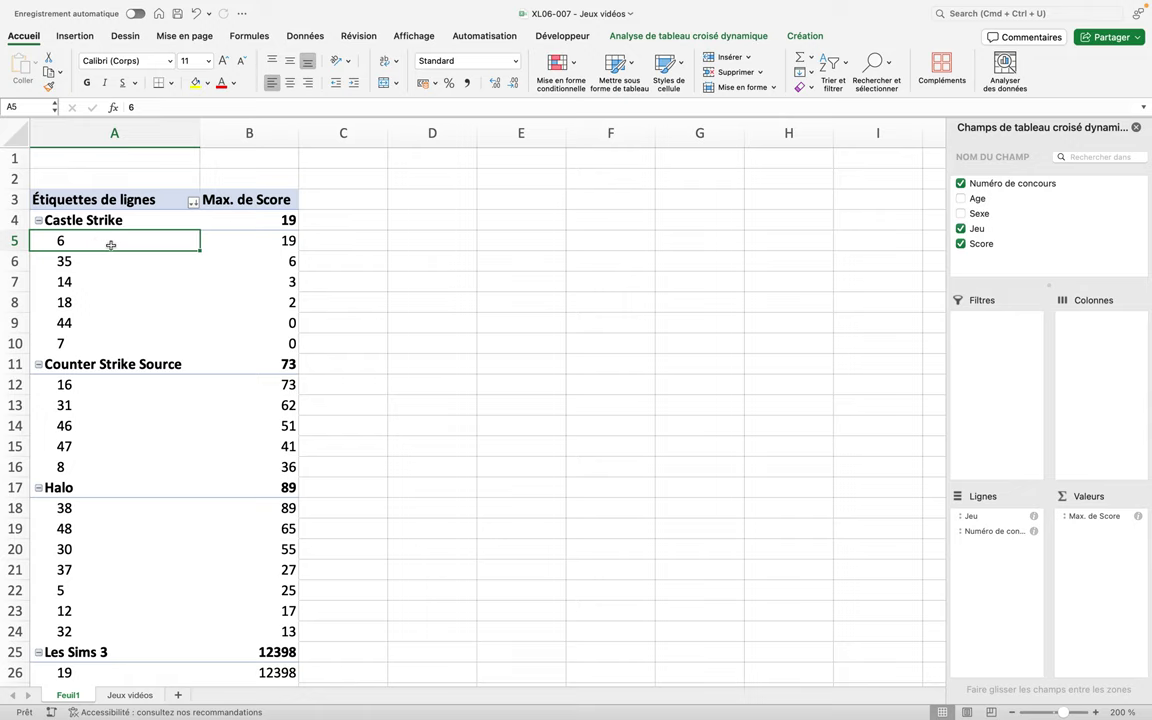
{"action": "left_click_drag", "start_coordinate": [226, 244], "coordinate": [120, 248]}
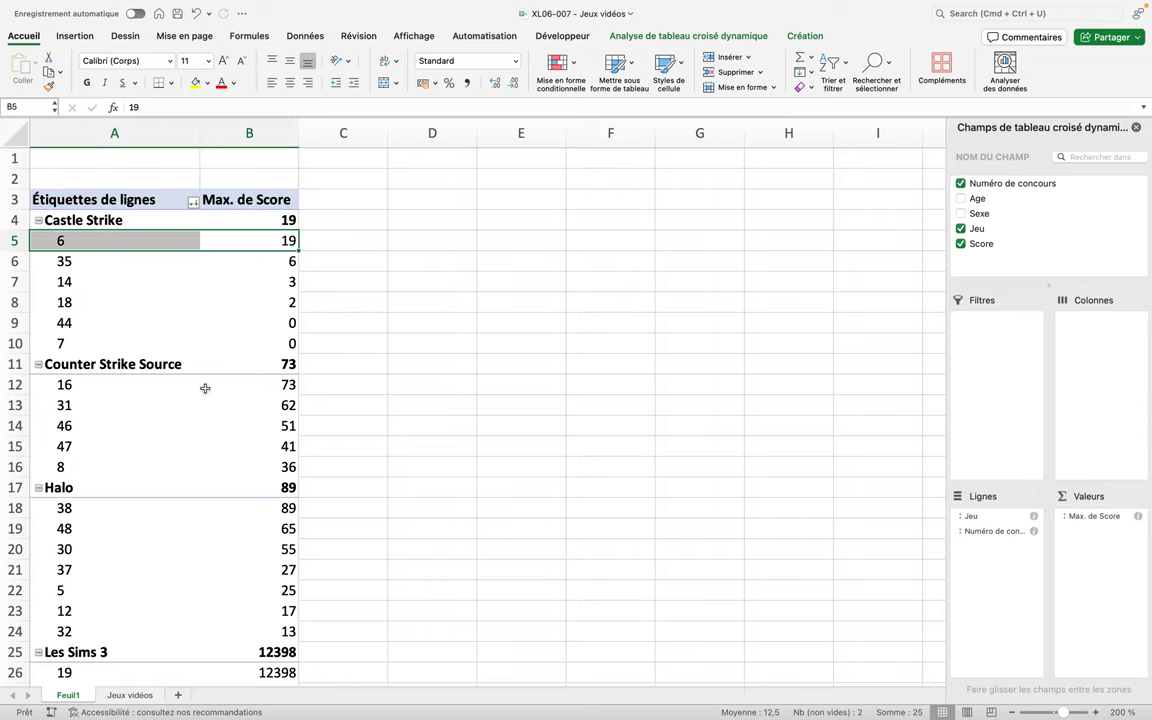
{"action": "right_click", "coordinate": [246, 387]}
{"action": "left_click", "coordinate": [187, 393]}
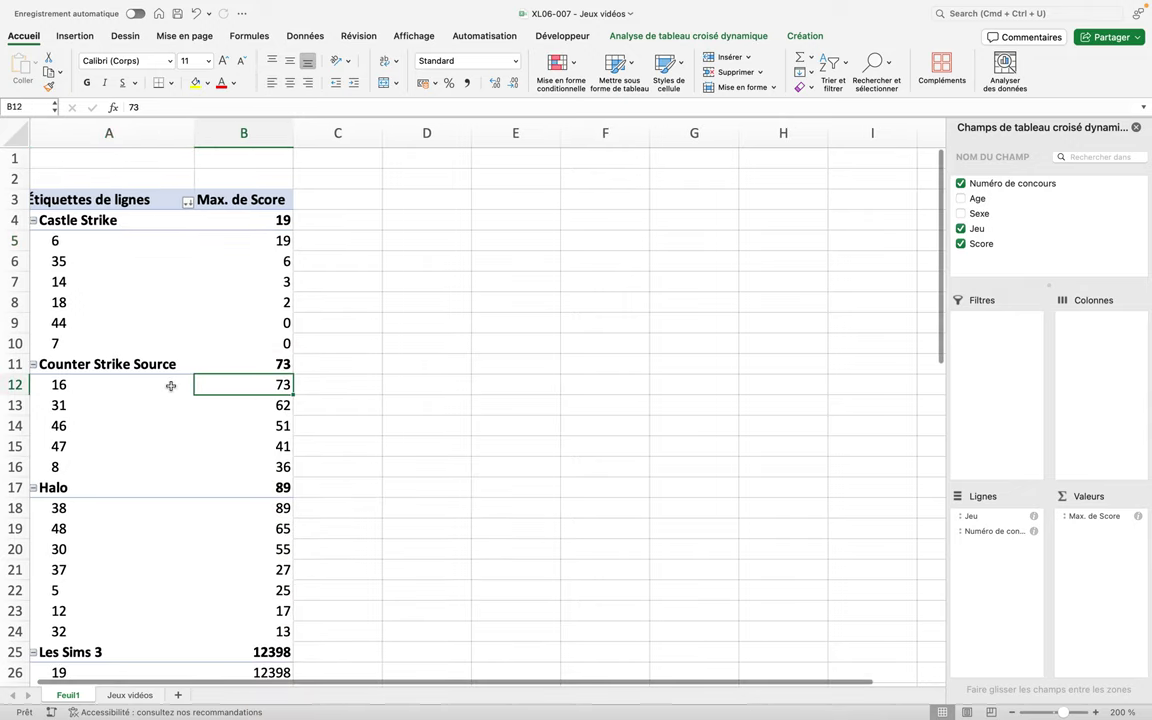
{"action": "left_click_drag", "start_coordinate": [103, 386], "coordinate": [227, 387]}
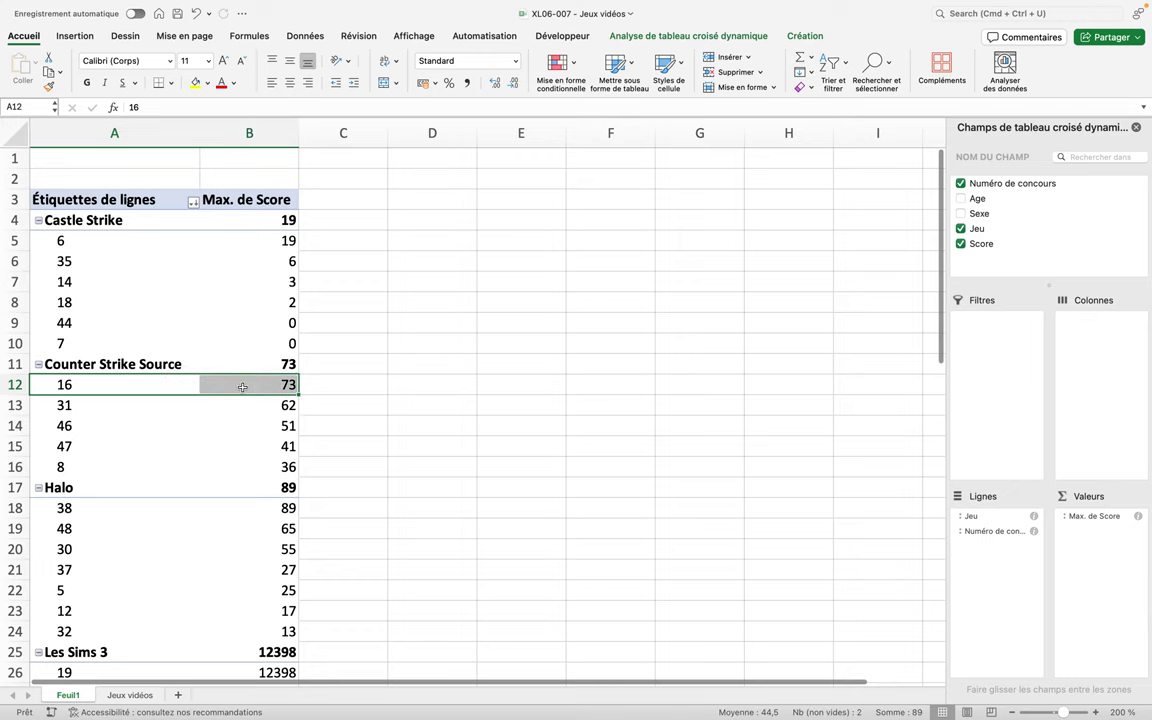
{"action": "left_click_drag", "start_coordinate": [164, 512], "coordinate": [263, 512]}
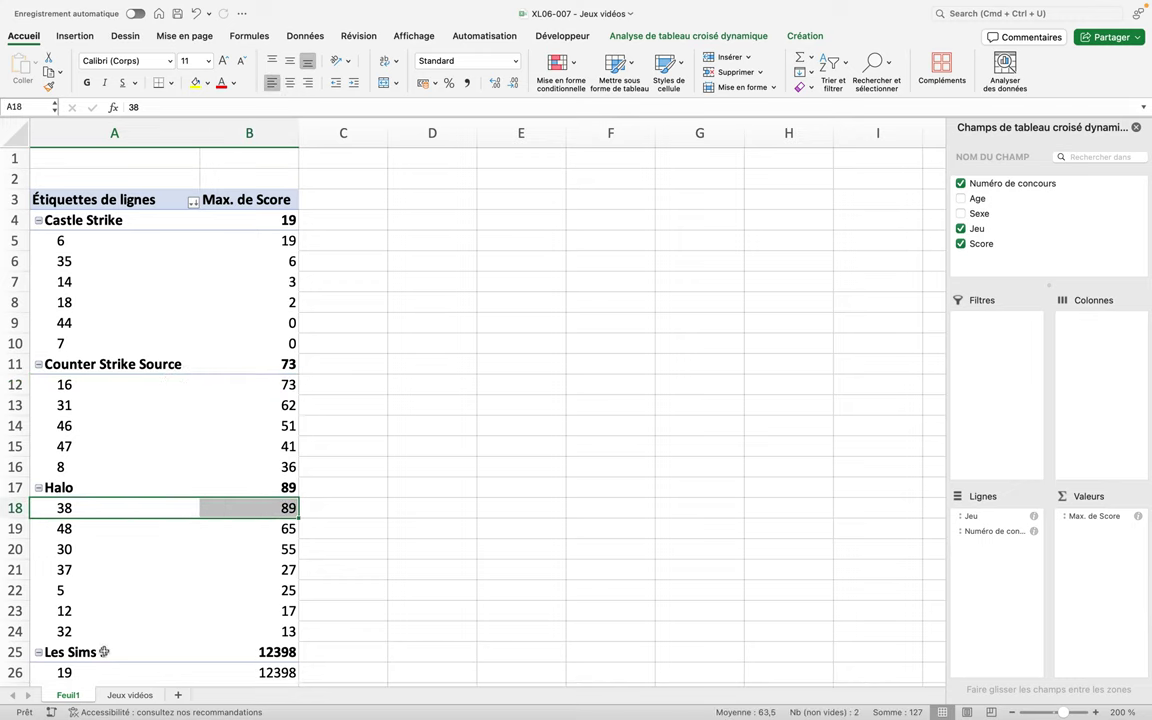
{"action": "scroll", "coordinate": [212, 648], "scroll_direction": "down", "scroll_amount": 3}
{"action": "scroll", "coordinate": [212, 648], "scroll_direction": "down", "scroll_amount": 2}
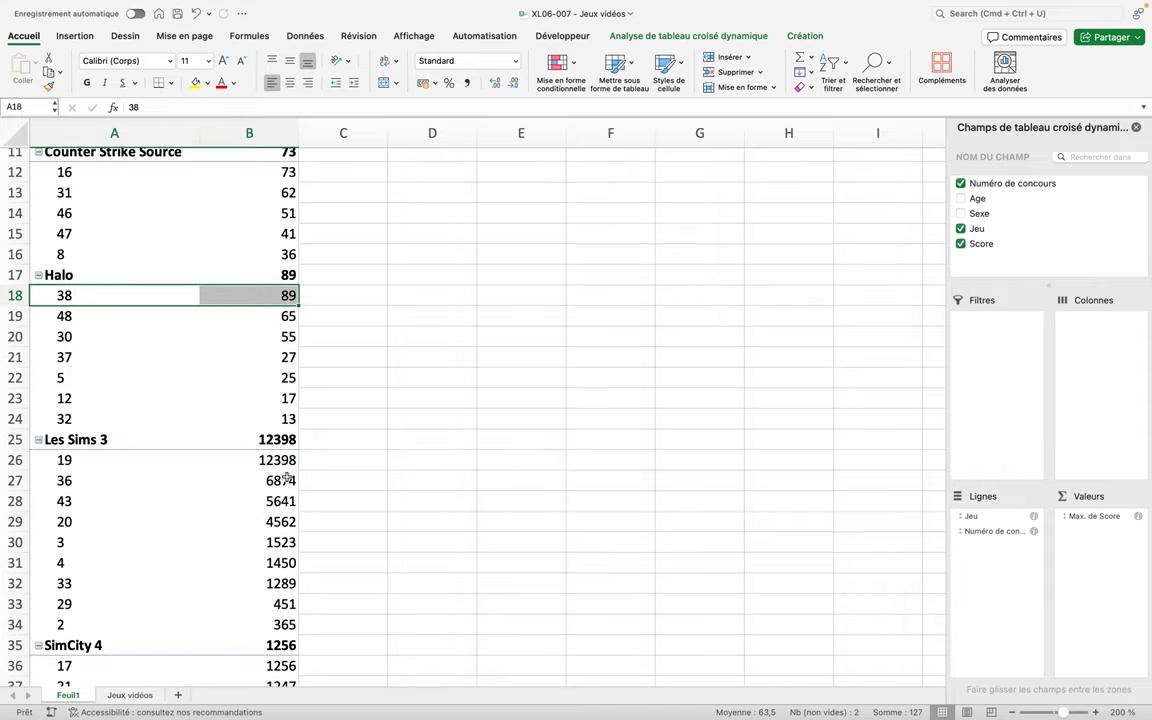
{"action": "scroll", "coordinate": [287, 480], "scroll_direction": "up", "scroll_amount": 5}
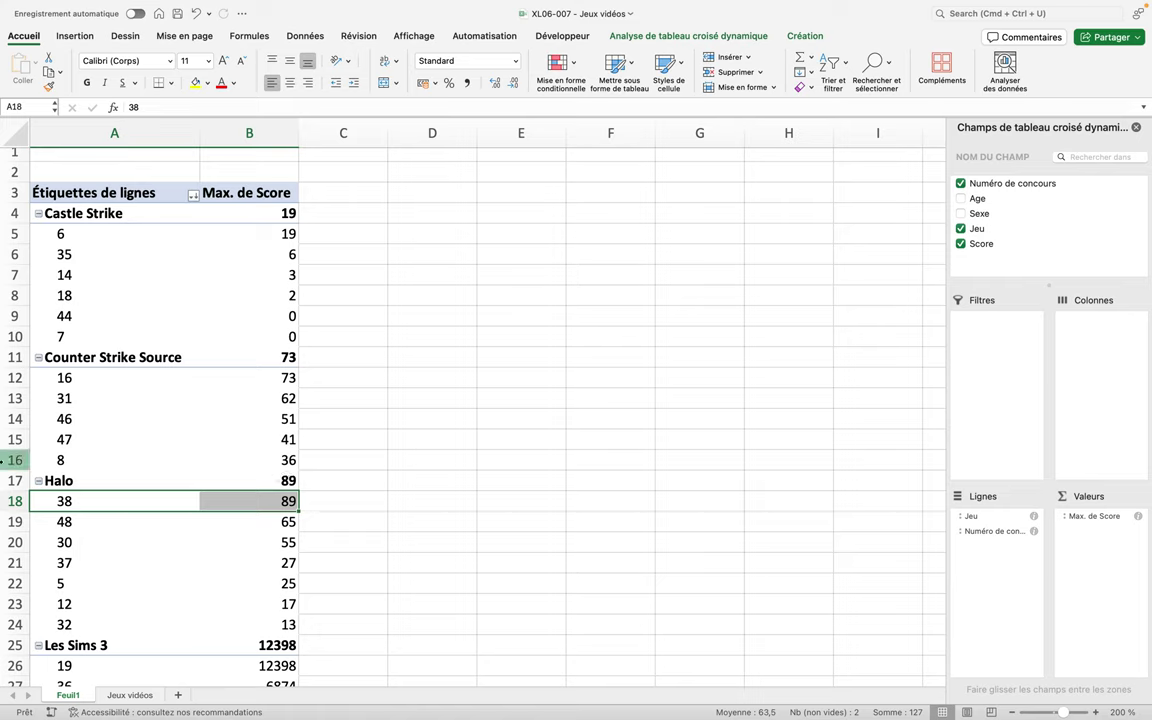
Remove Numéro de concours and Max. de Score, then put Sexe in Colonnes
{"action": "left_click_drag", "start_coordinate": [980, 532], "coordinate": [833, 530]}
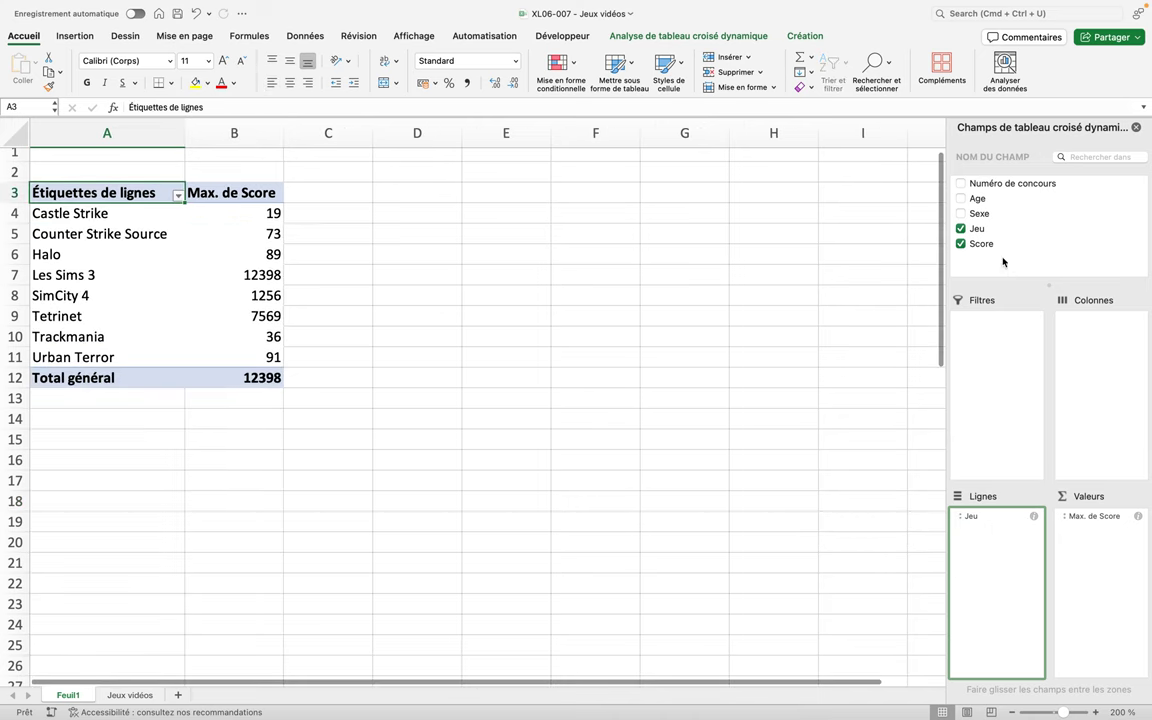
{"action": "left_click_drag", "start_coordinate": [1080, 516], "coordinate": [800, 458]}
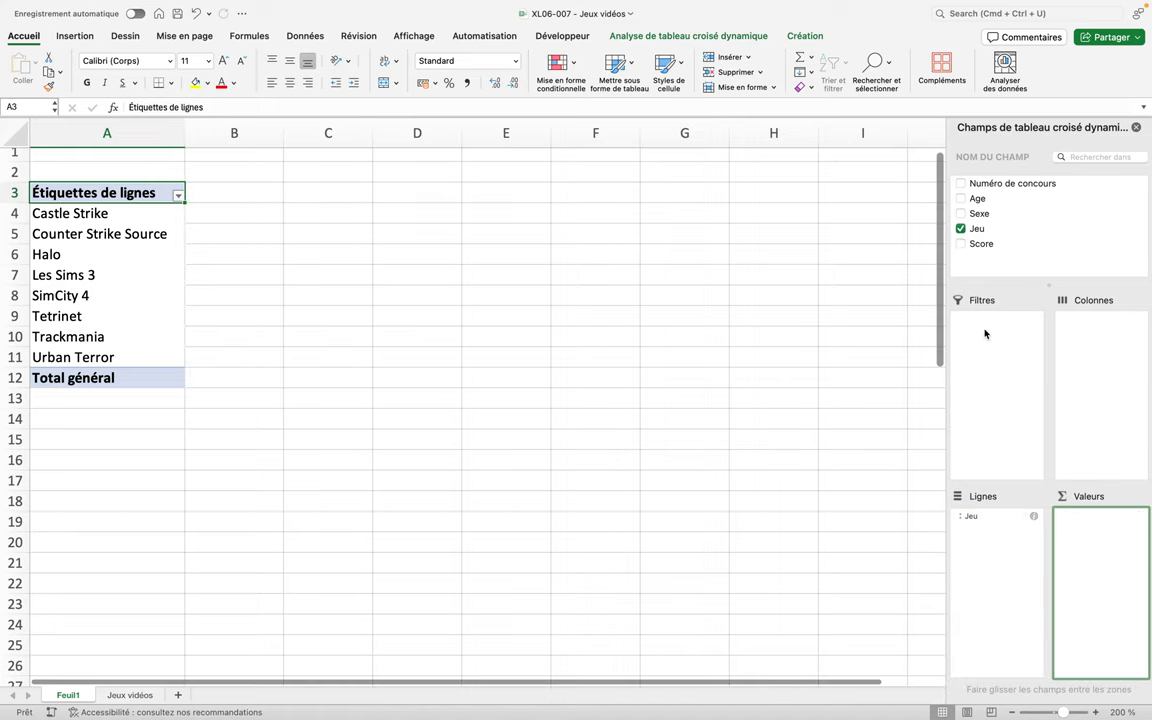
{"action": "mouse_move", "coordinate": [977, 241]}
{"action": "left_mouse_down"}
{"action": "mouse_move", "coordinate": [980, 215]}
{"action": "mouse_move", "coordinate": [1091, 334]}
{"action": "left_mouse_up"}
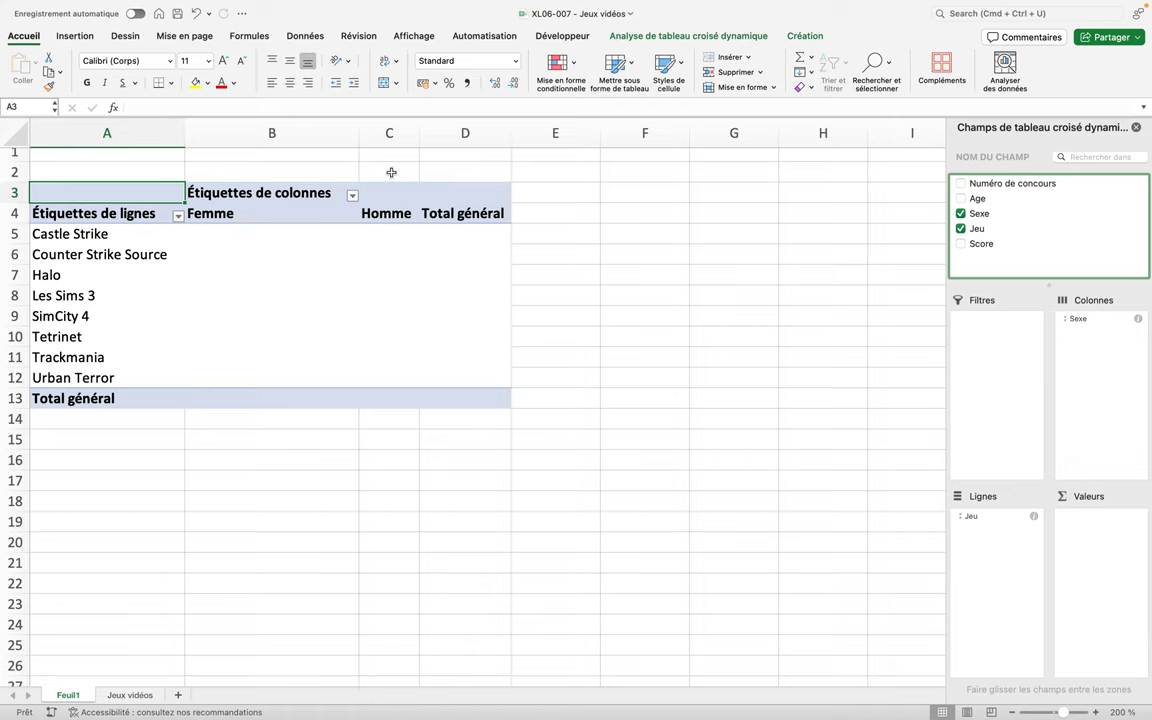
Add Numéro de concours to Valeurs as a Count, totalling 18 Femme, 33 Homme, 51
{"action": "left_click_drag", "start_coordinate": [972, 183], "coordinate": [1106, 531]}
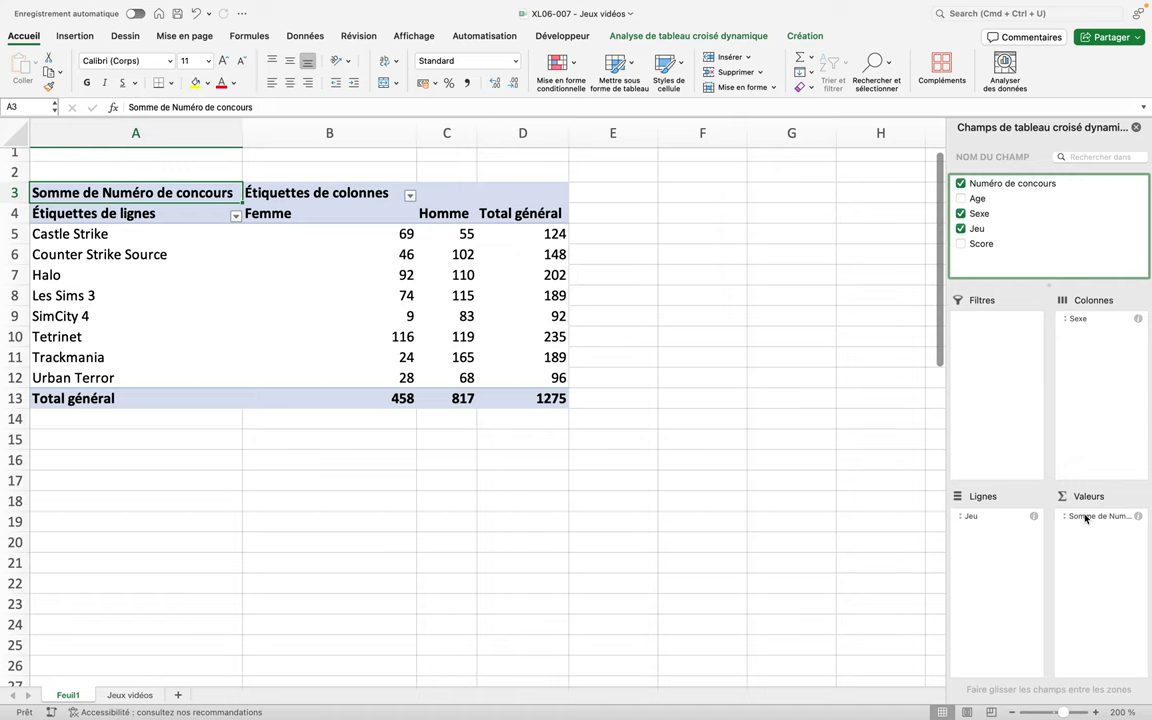
{"action": "left_click_drag", "start_coordinate": [1085, 517], "coordinate": [1085, 518]}
{"action": "left_click", "coordinate": [1086, 515]}
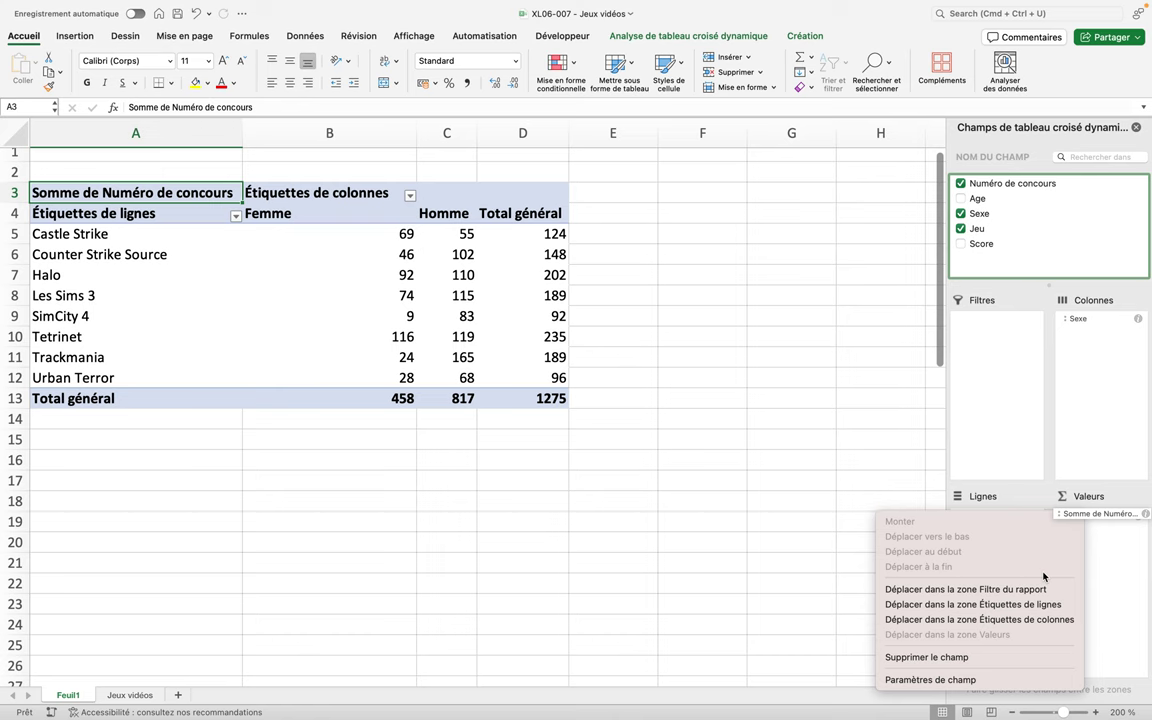
{"action": "left_click", "coordinate": [928, 678]}
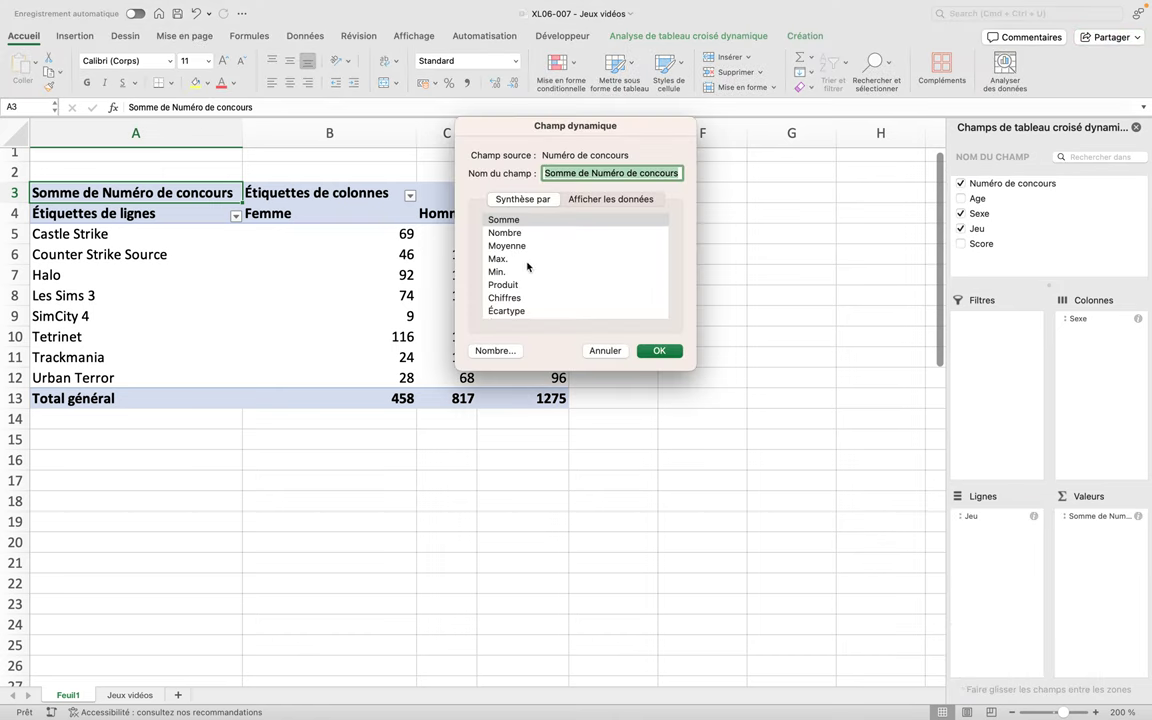
{"action": "left_click", "coordinate": [497, 235]}
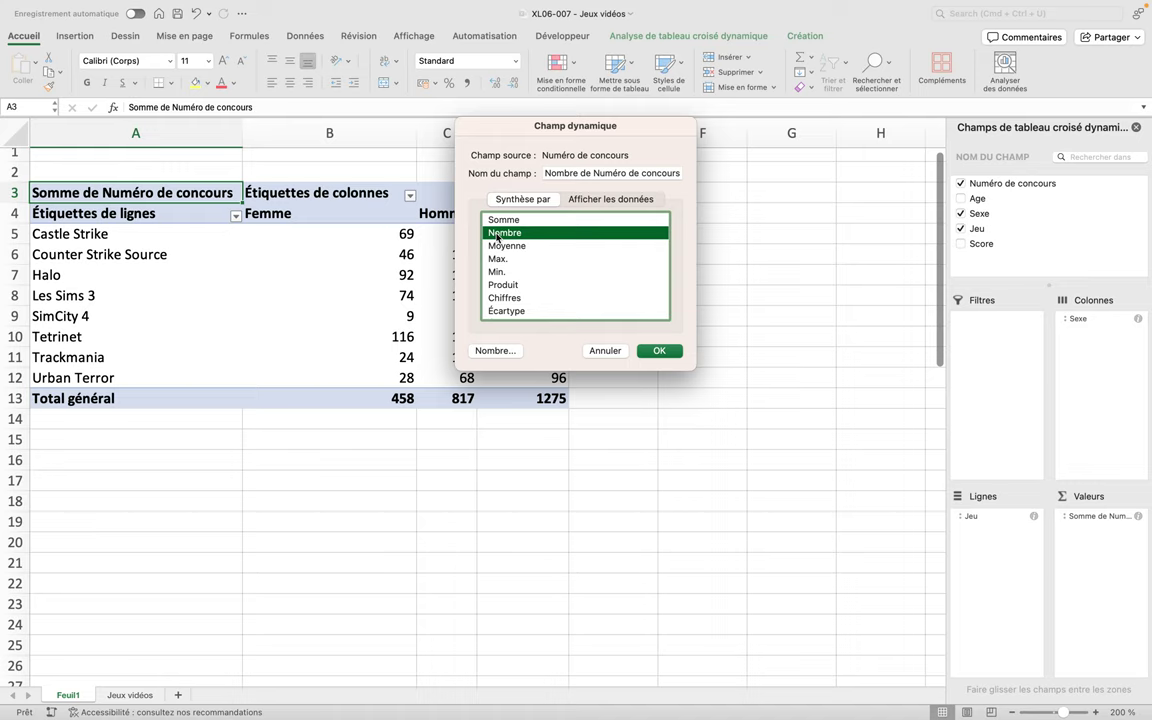
{"action": "left_click", "coordinate": [646, 352]}
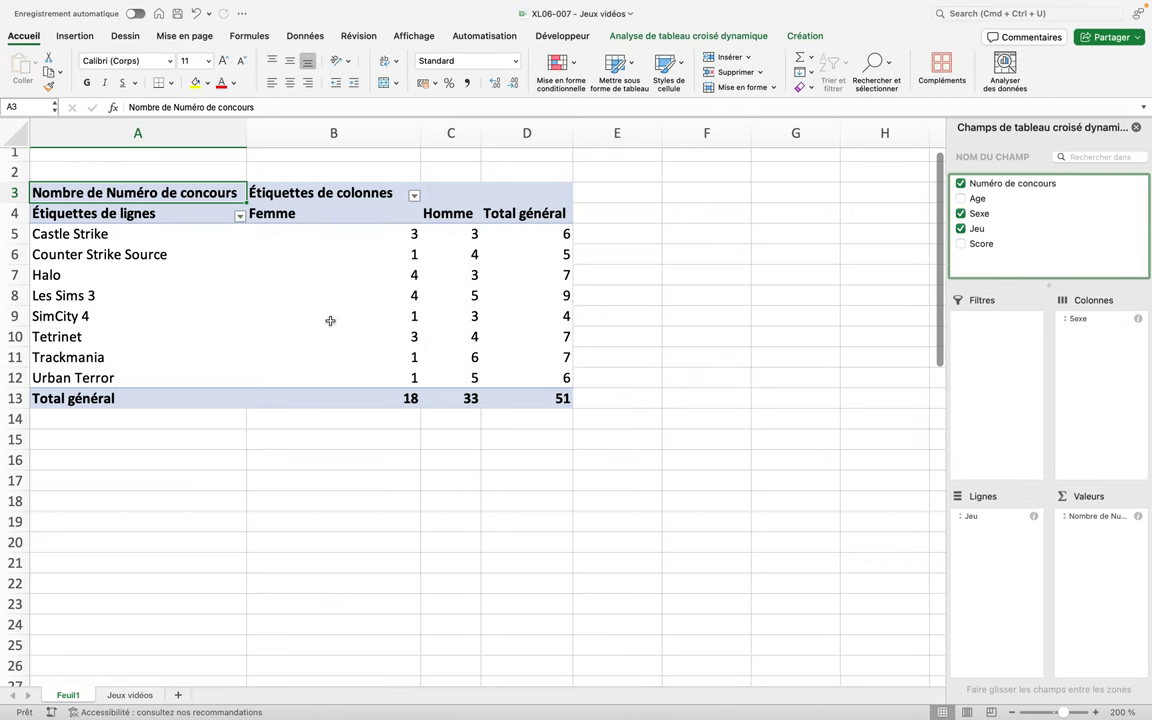
{"action": "left_click", "coordinate": [335, 254]}
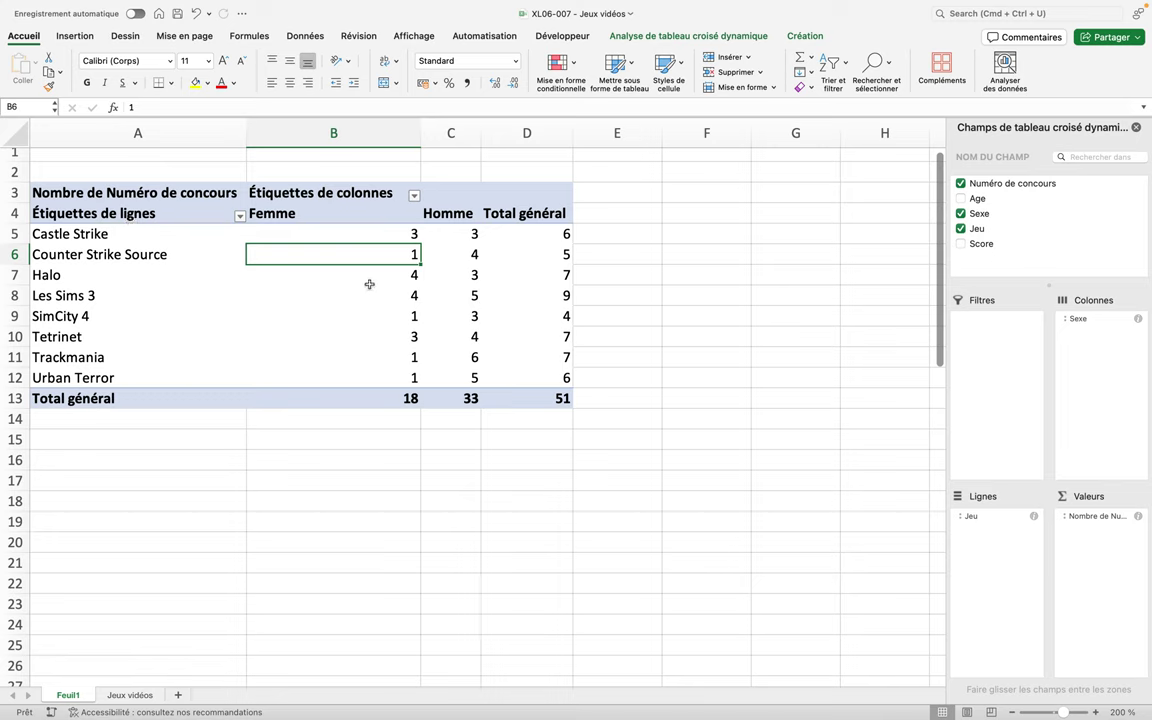
Sort games descending by Femme count, then by Homme count, putting Trackmania first at 6
{"action": "left_click", "coordinate": [829, 80]}
{"action": "left_click", "coordinate": [845, 103]}
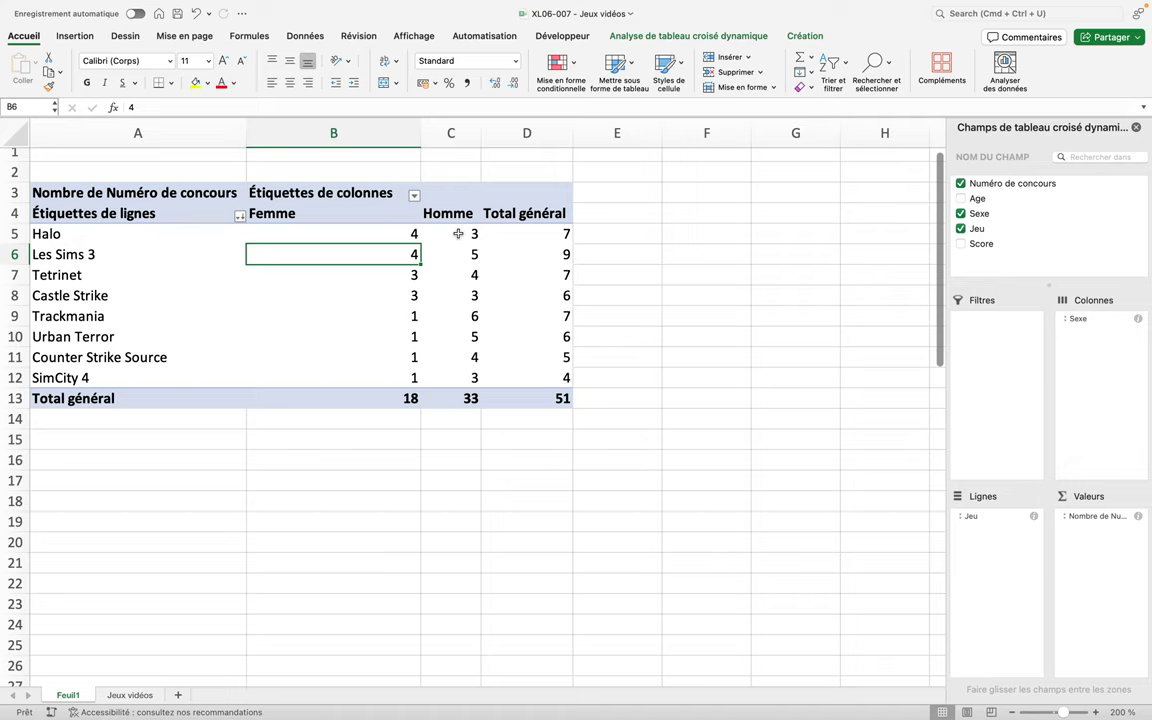
{"action": "left_click", "coordinate": [460, 317]}
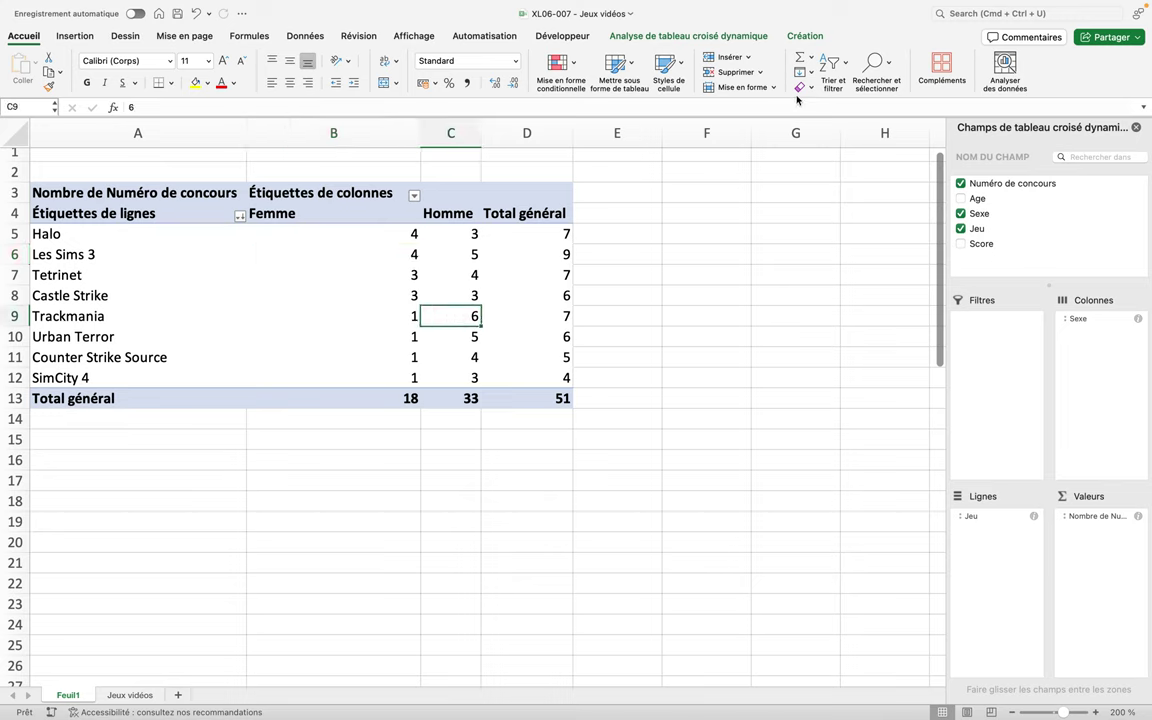
{"action": "left_click", "coordinate": [829, 79]}
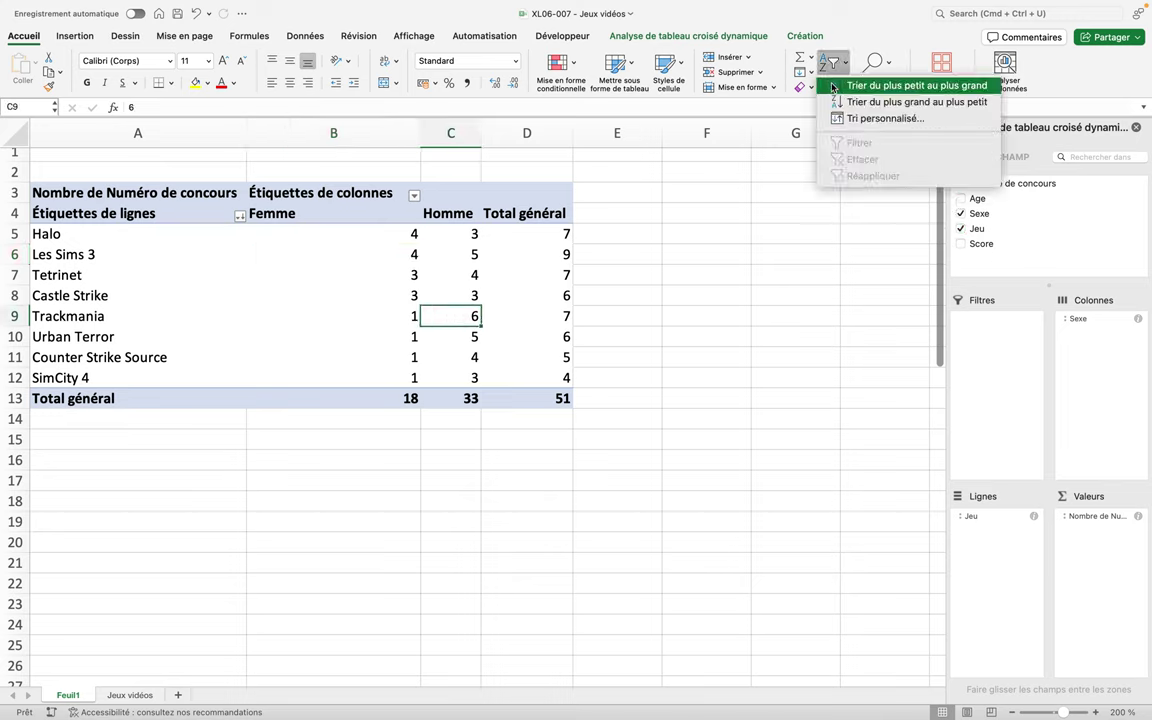
{"action": "left_click", "coordinate": [860, 102]}
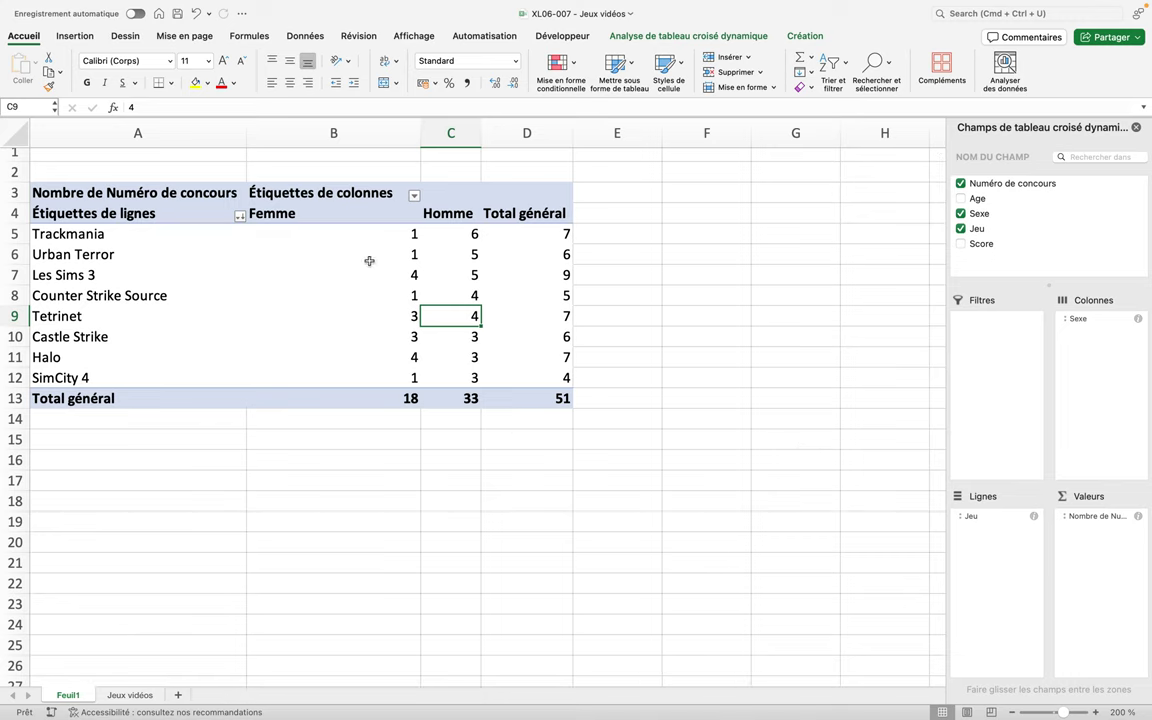
Switch the Numéro de concours value field to Somme, then drag it out of Valeurs
{"action": "right_click", "coordinate": [1108, 521]}
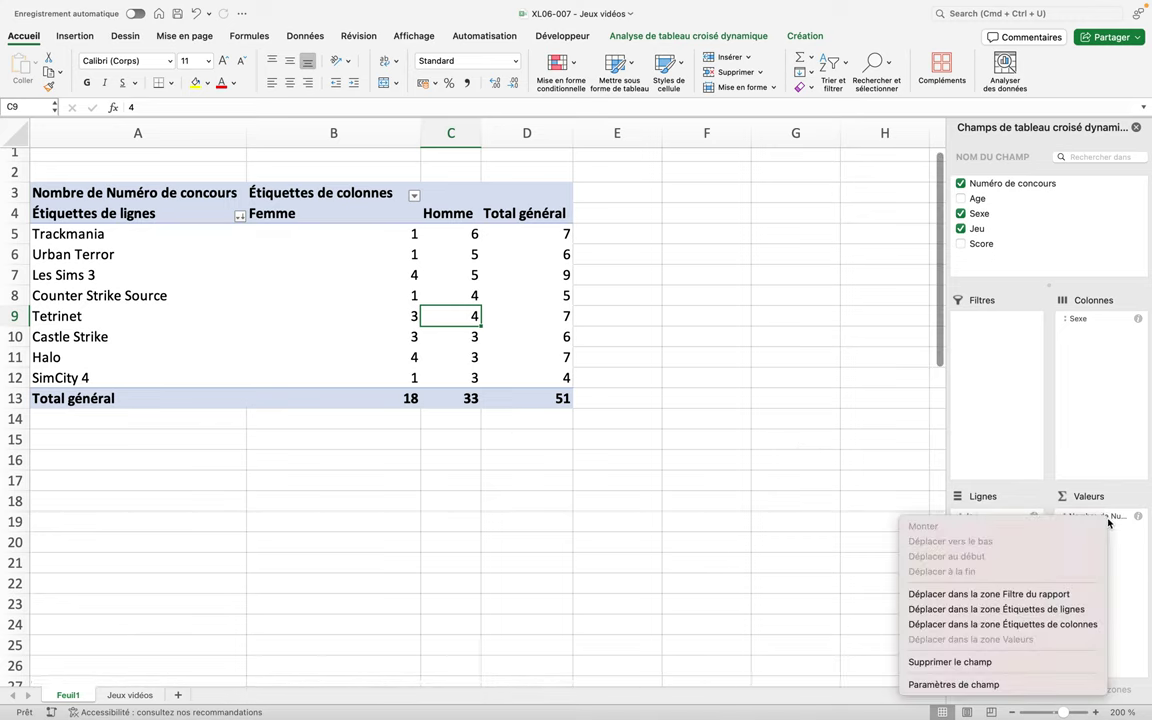
{"action": "left_click", "coordinate": [990, 684]}
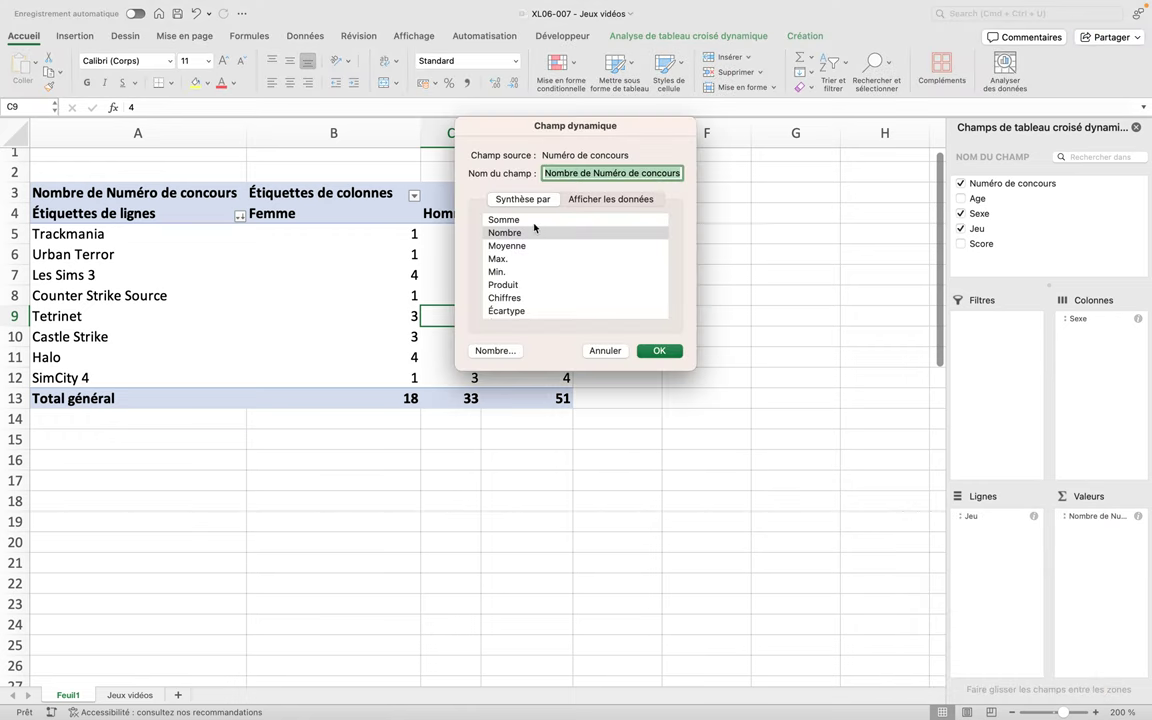
{"action": "left_click", "coordinate": [495, 219]}
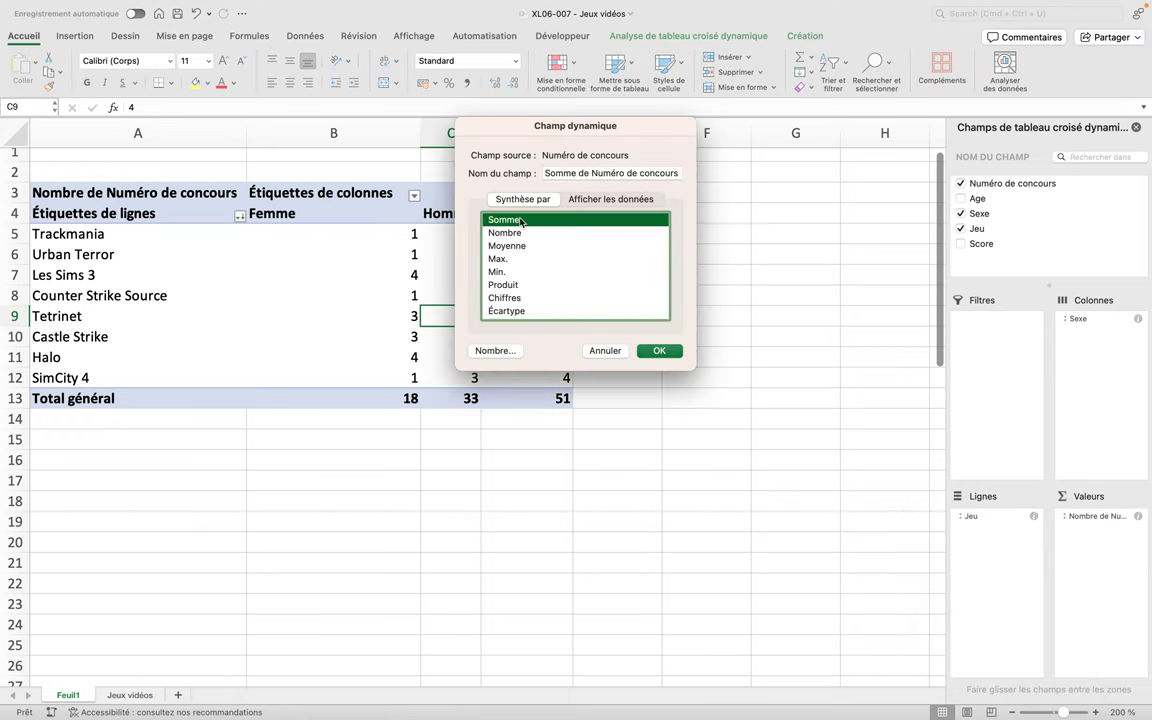
{"action": "left_click", "coordinate": [658, 350]}
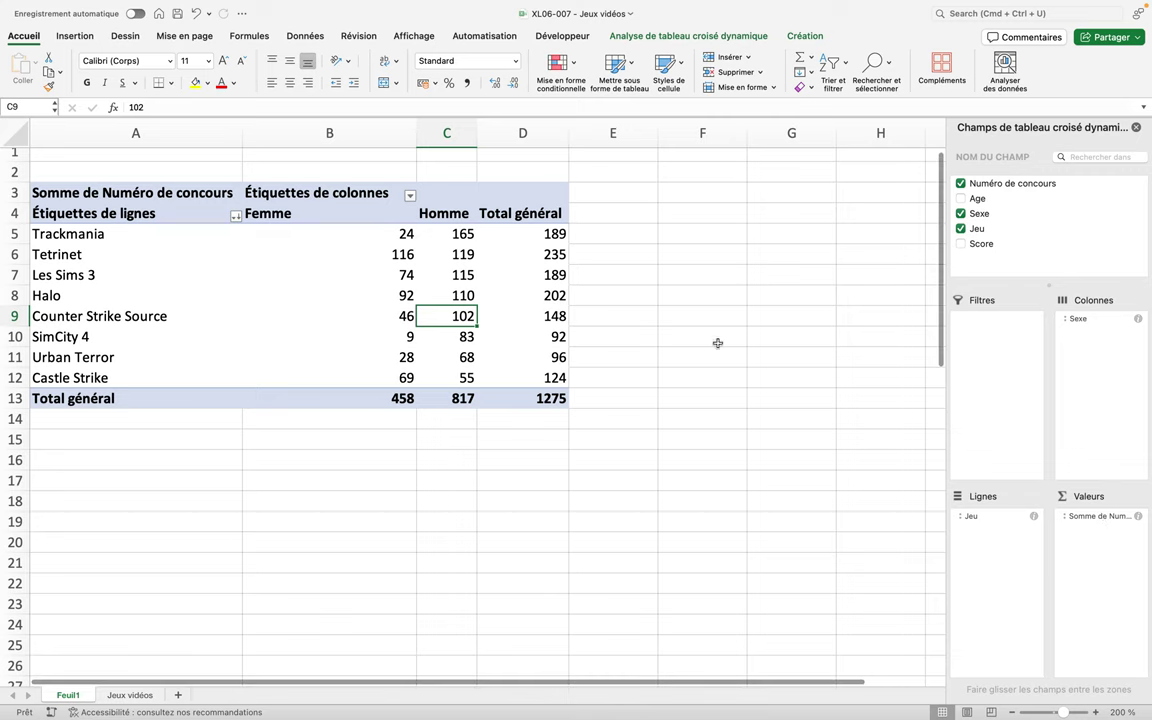
{"action": "left_click_drag", "start_coordinate": [1090, 516], "coordinate": [741, 429]}
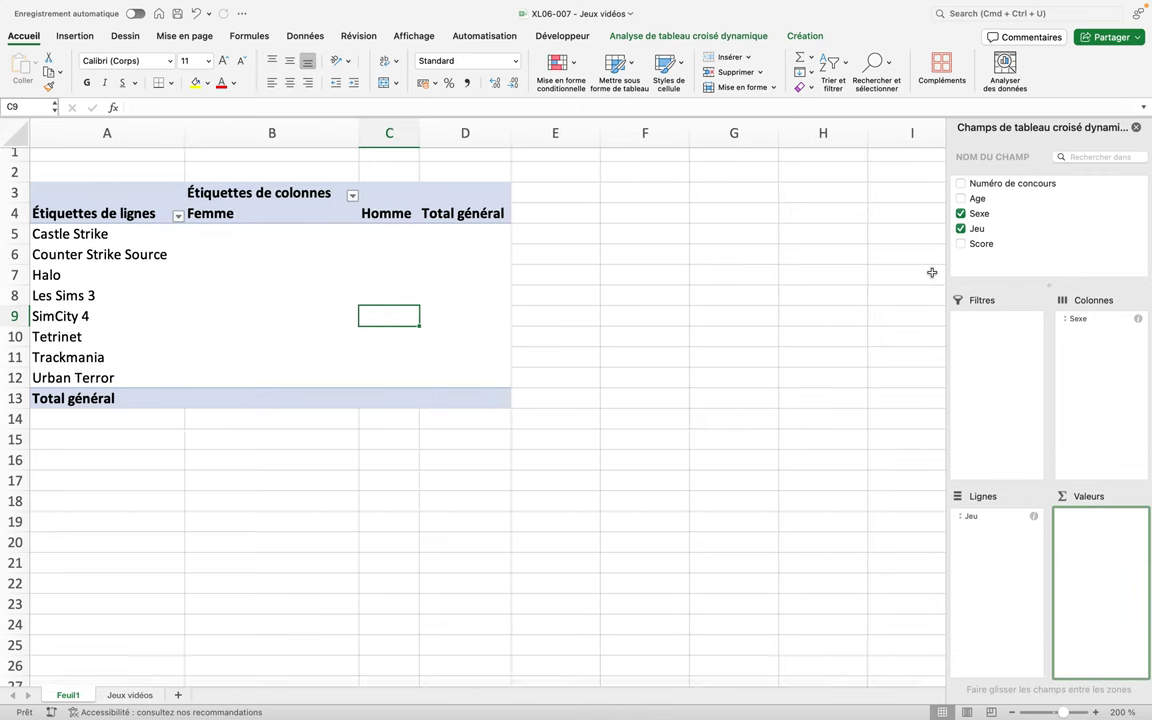
Add Score to Valeurs, summing 25214 Femme, 29978 Homme and 55192 overall
{"action": "mouse_move", "coordinate": [981, 244]}
{"action": "left_mouse_down"}
{"action": "mouse_move", "coordinate": [1089, 441]}
{"action": "mouse_move", "coordinate": [1112, 518]}
{"action": "left_mouse_up"}
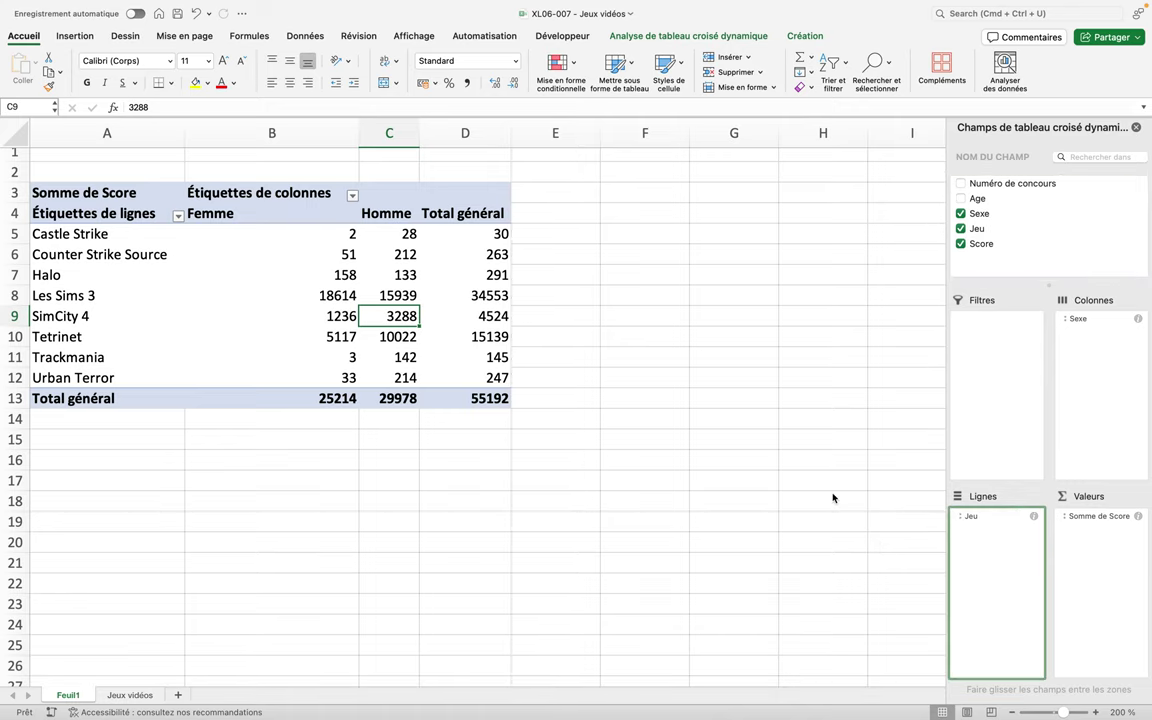
Drag Jeu out of the Lignes area of the pivot field list
{"action": "left_click_drag", "start_coordinate": [973, 517], "coordinate": [836, 494]}
Remove Sexe from Columns and Somme de Score from Values, then list ages 10–42 as rows
{"action": "left_click_drag", "start_coordinate": [1068, 318], "coordinate": [818, 373]}
{"action": "mouse_move", "coordinate": [1090, 516]}
{"action": "left_mouse_down"}
{"action": "mouse_move", "coordinate": [694, 464]}
{"action": "mouse_move", "coordinate": [702, 458]}
{"action": "left_mouse_up"}
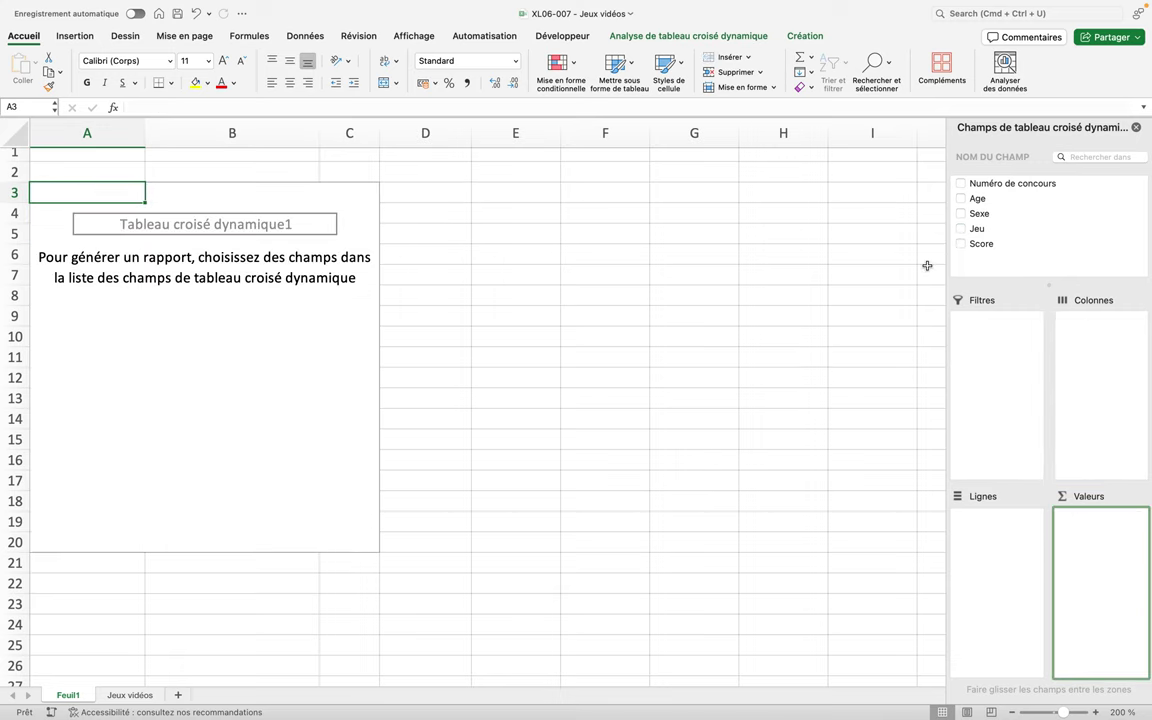
{"action": "left_click_drag", "start_coordinate": [975, 216], "coordinate": [985, 537]}
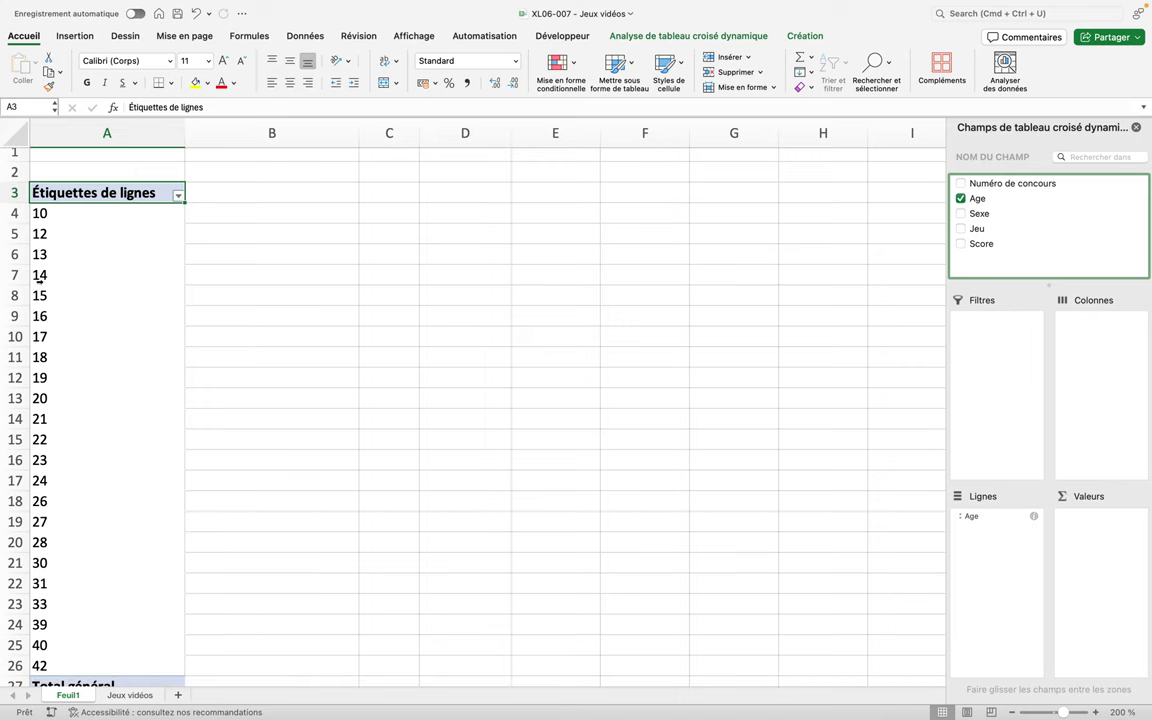
{"action": "scroll", "coordinate": [67, 468], "scroll_direction": "down", "scroll_amount": 3}
{"action": "scroll", "coordinate": [67, 468], "scroll_direction": "up", "scroll_amount": 1}
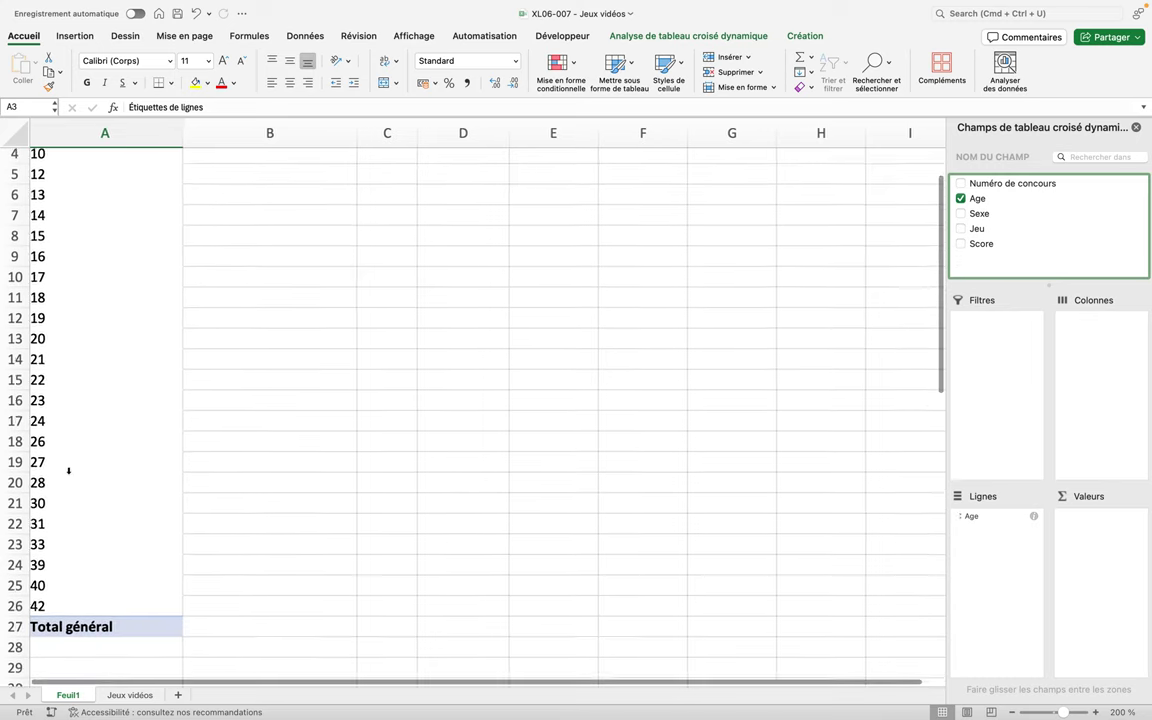
{"action": "scroll", "coordinate": [67, 468], "scroll_direction": "up", "scroll_amount": 2}
{"action": "scroll", "coordinate": [67, 468], "scroll_direction": "right", "scroll_amount": 1}
{"action": "scroll", "coordinate": [68, 470], "scroll_direction": "left", "scroll_amount": 1}
{"action": "scroll", "coordinate": [68, 470], "scroll_direction": "down", "scroll_amount": 1}
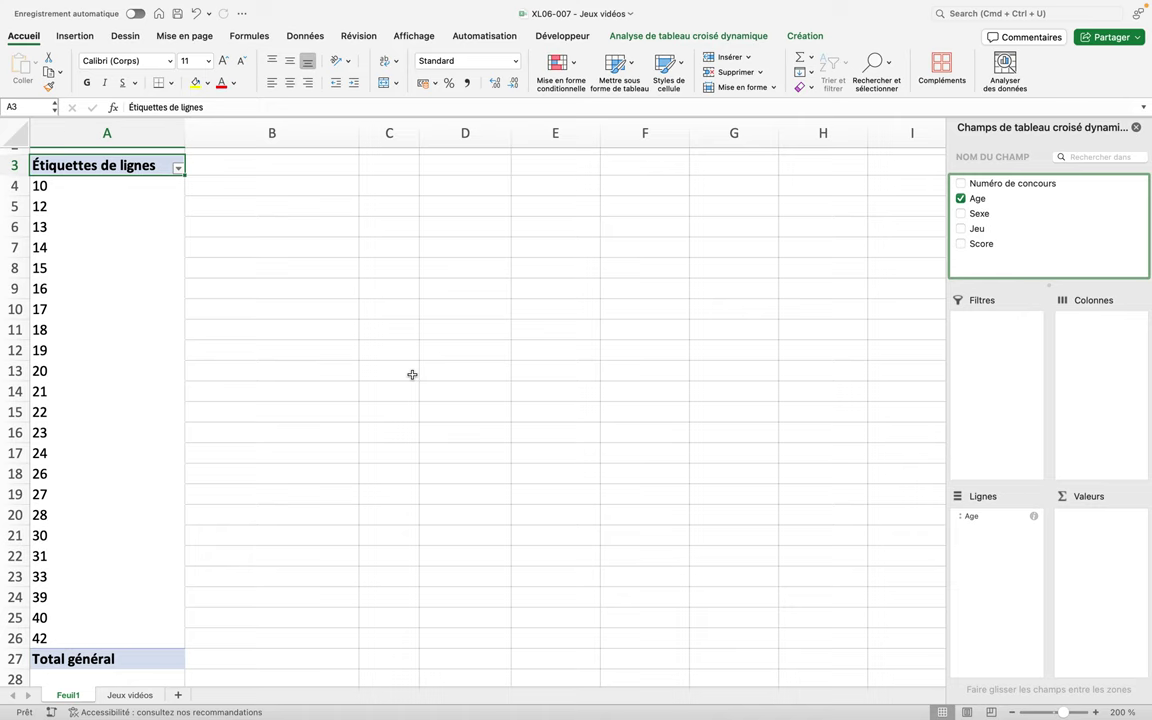
Add Score to Values to sum it per age: 12401 for age 12, 55192 in total
{"action": "left_click_drag", "start_coordinate": [980, 244], "coordinate": [1048, 410]}
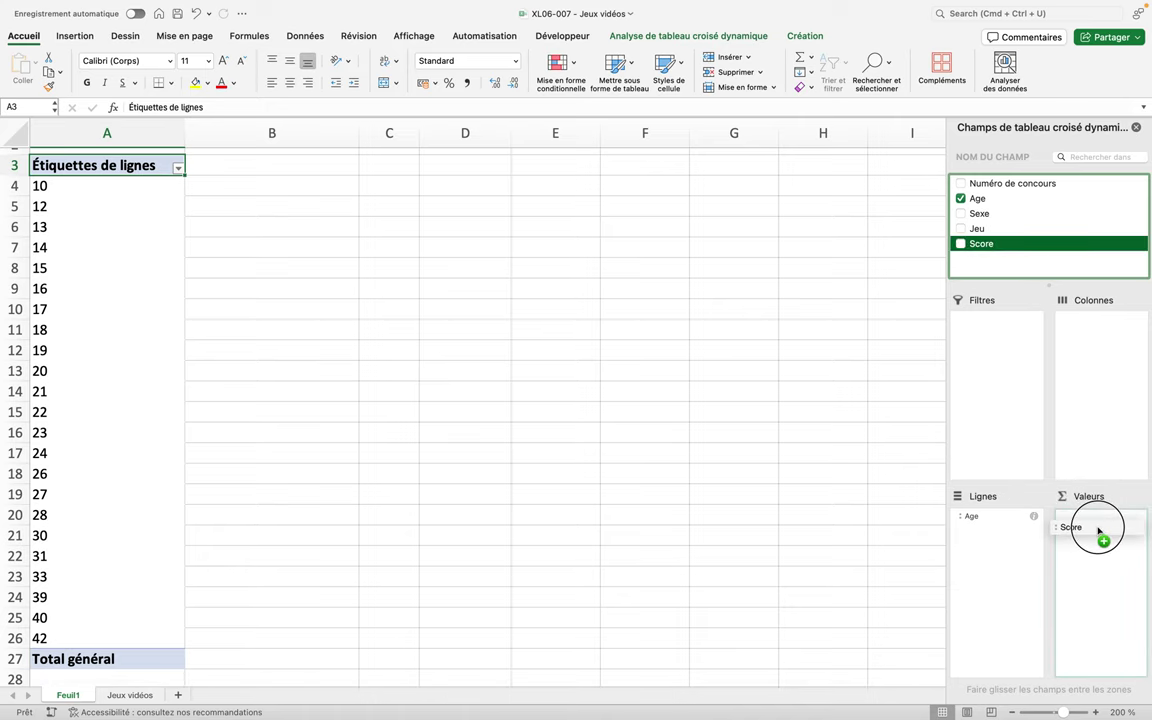
{"action": "left_click_drag", "start_coordinate": [1048, 410], "coordinate": [1098, 532]}
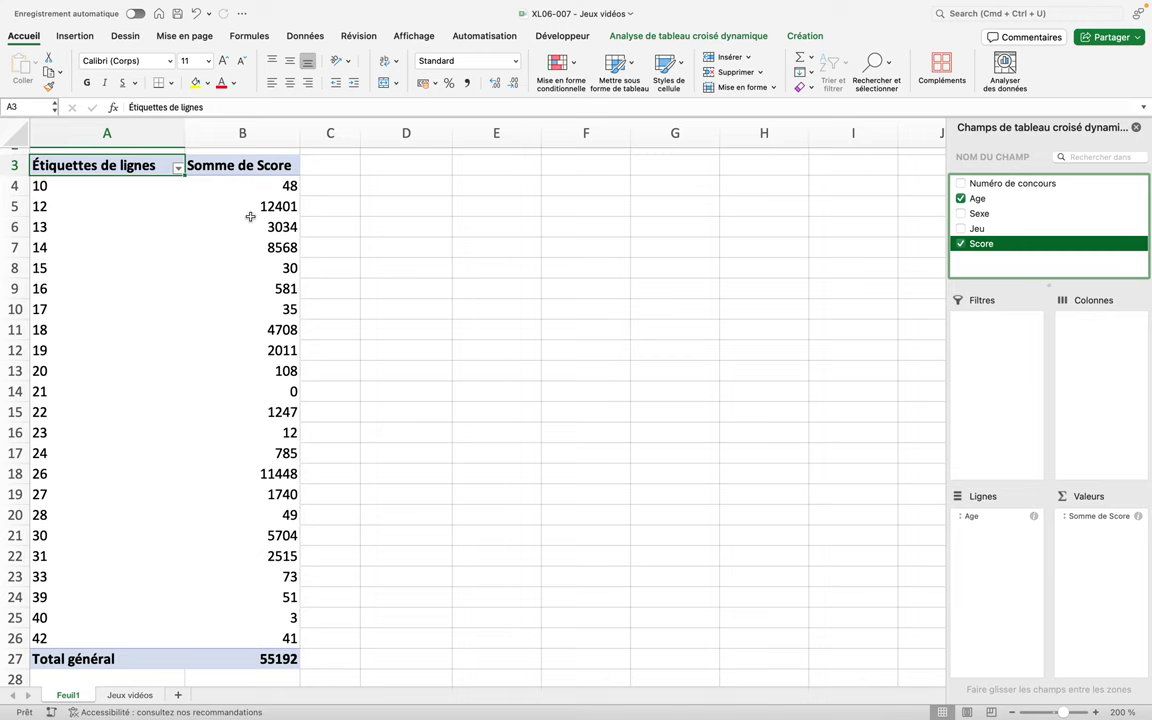
{"action": "left_click", "coordinate": [250, 214]}
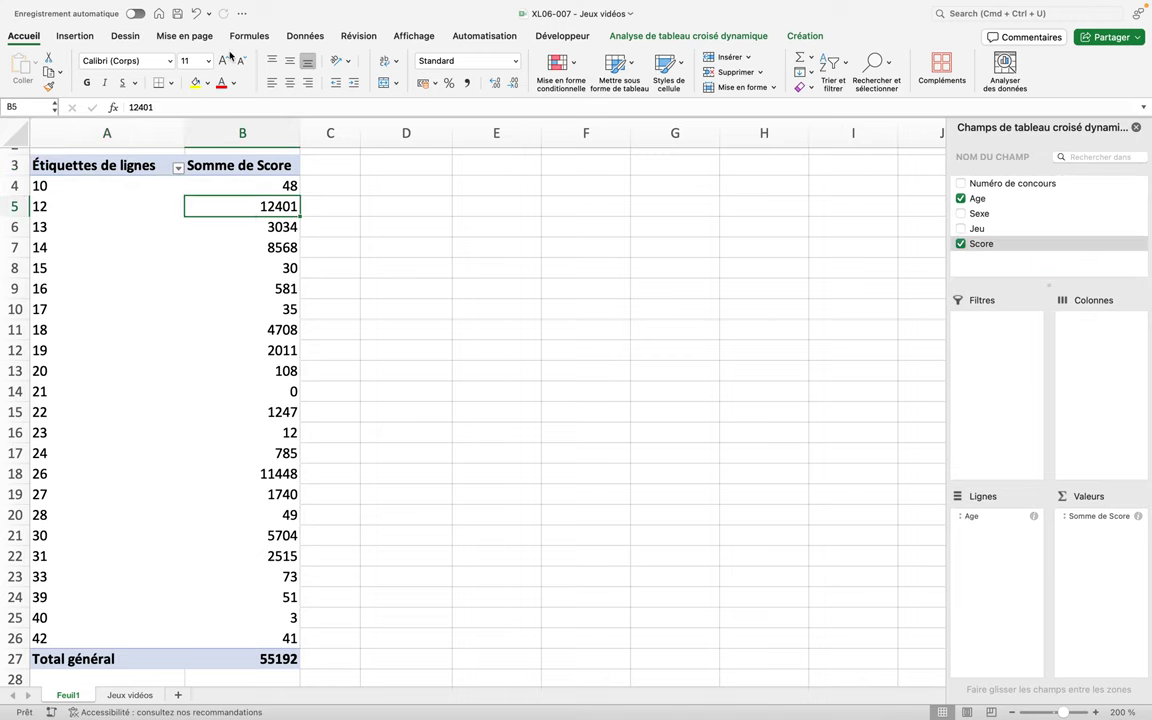
{"action": "left_click", "coordinate": [824, 72]}
{"action": "left_click", "coordinate": [843, 100]}
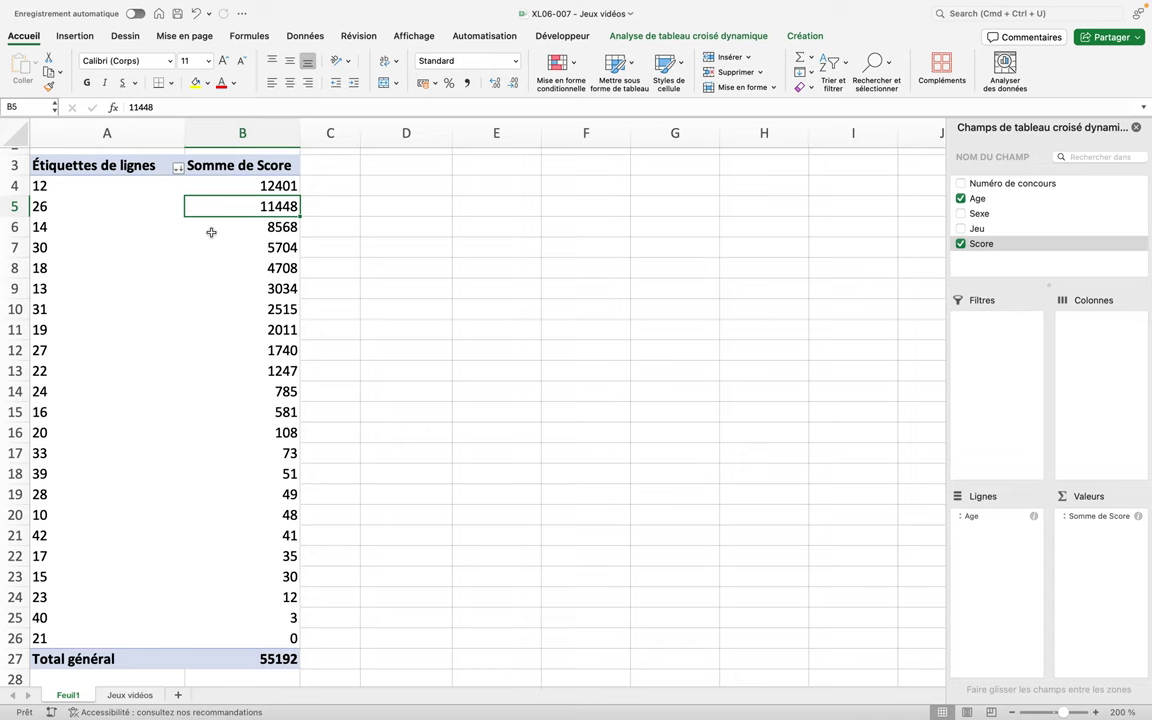
{"action": "right_click", "coordinate": [102, 247]}
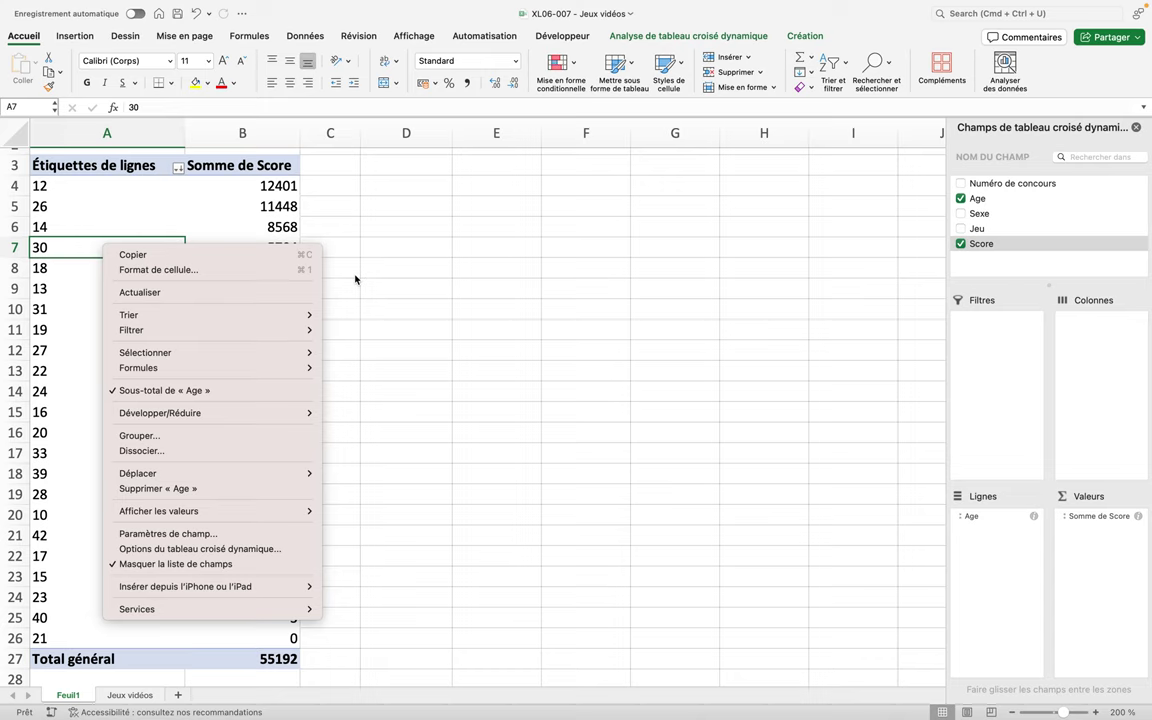
{"action": "left_click", "coordinate": [832, 62]}
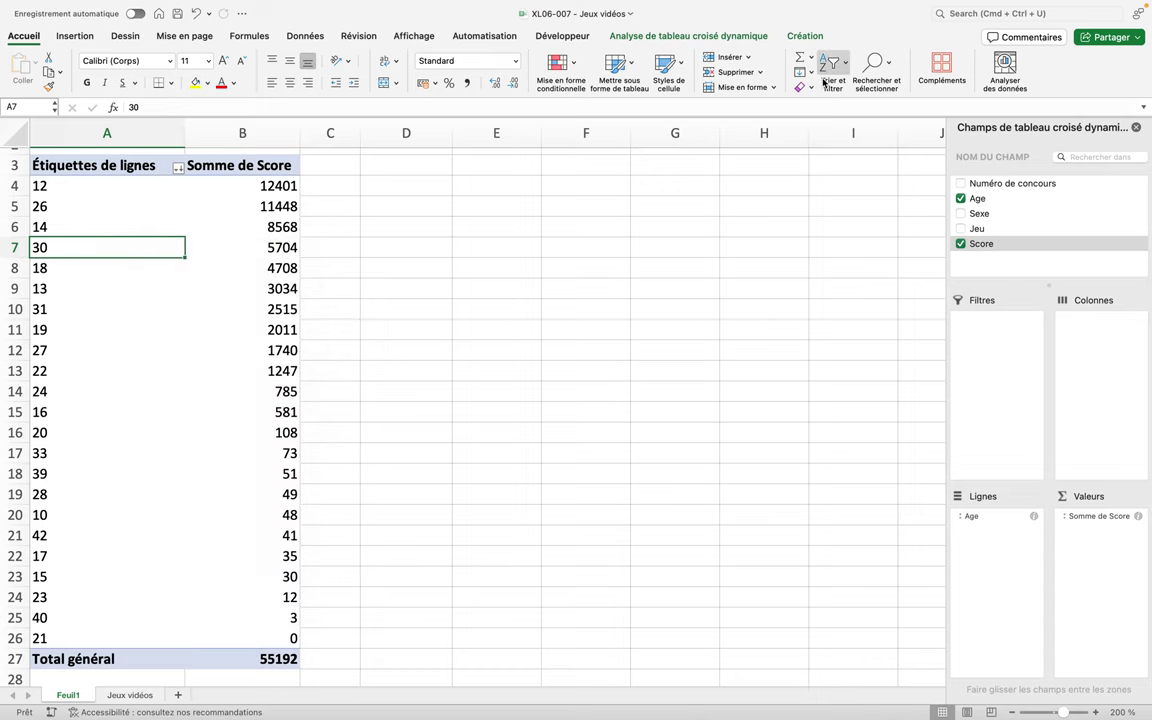
{"action": "left_click", "coordinate": [832, 62]}
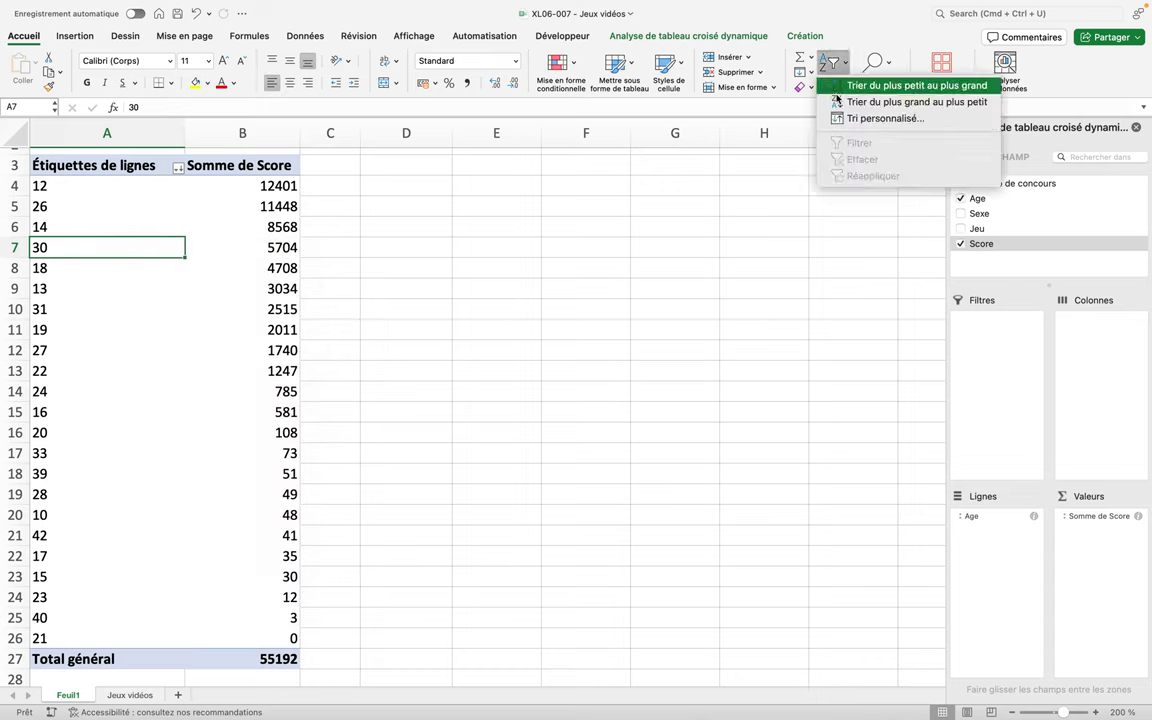
{"action": "left_click", "coordinate": [848, 87]}
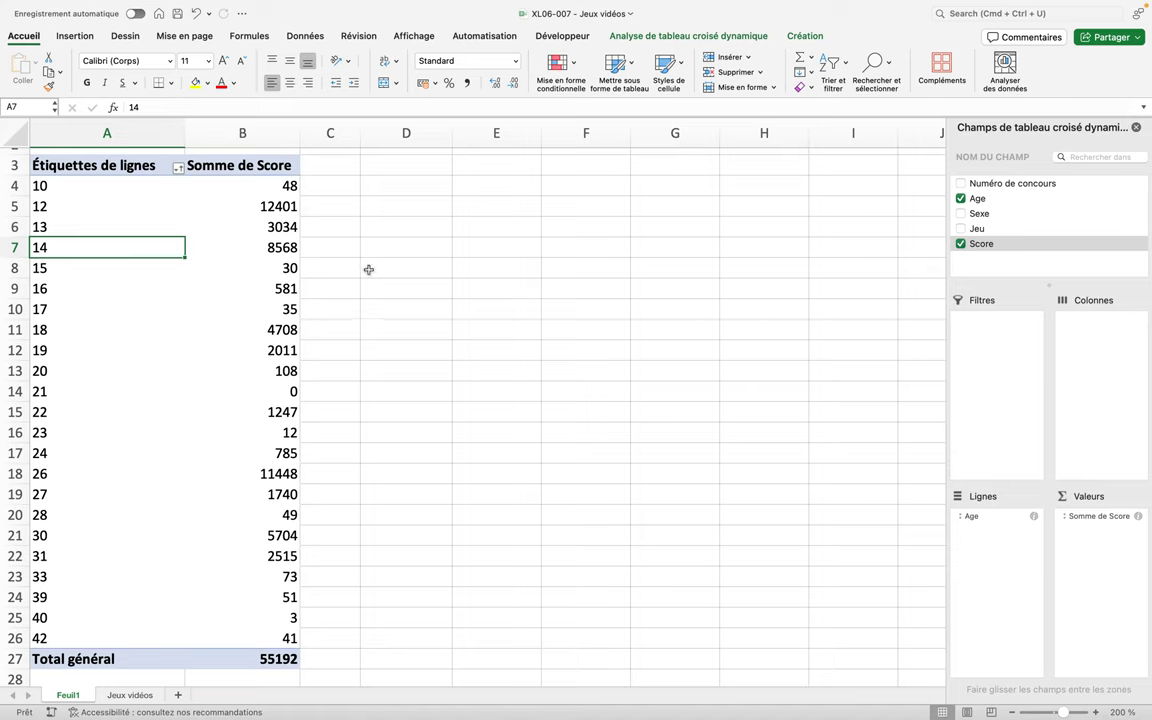
{"action": "scroll", "coordinate": [368, 269], "scroll_direction": "up", "scroll_amount": 2}
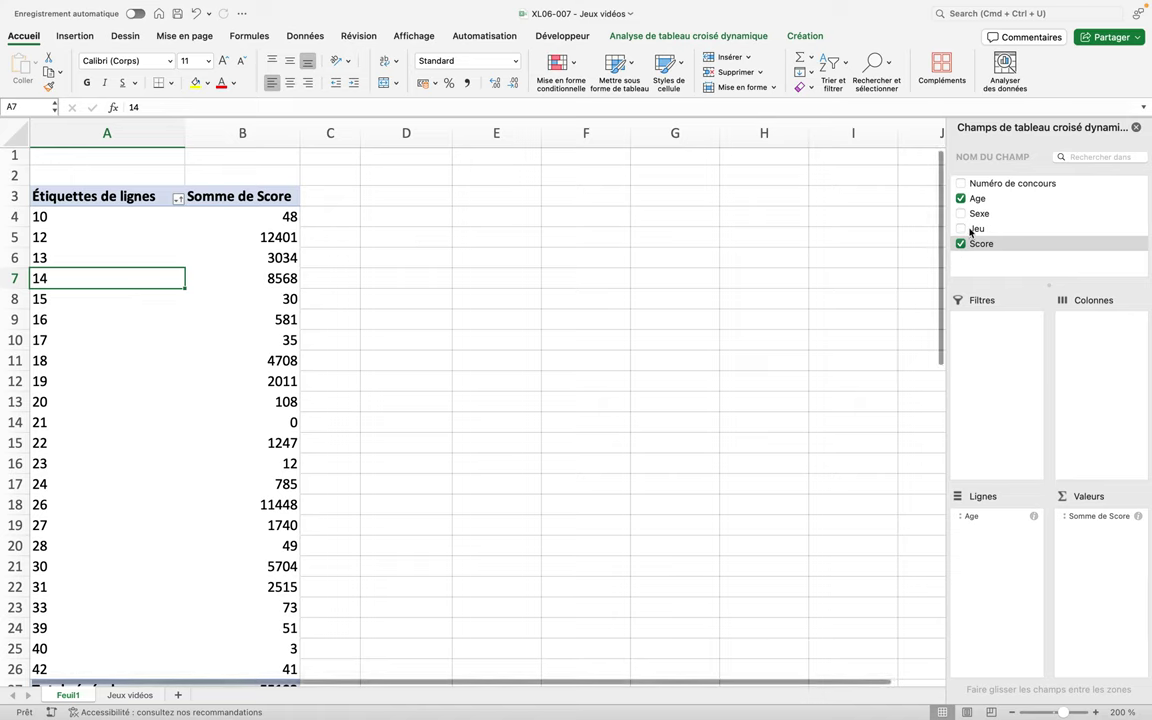
{"action": "left_click_drag", "start_coordinate": [978, 214], "coordinate": [998, 325]}
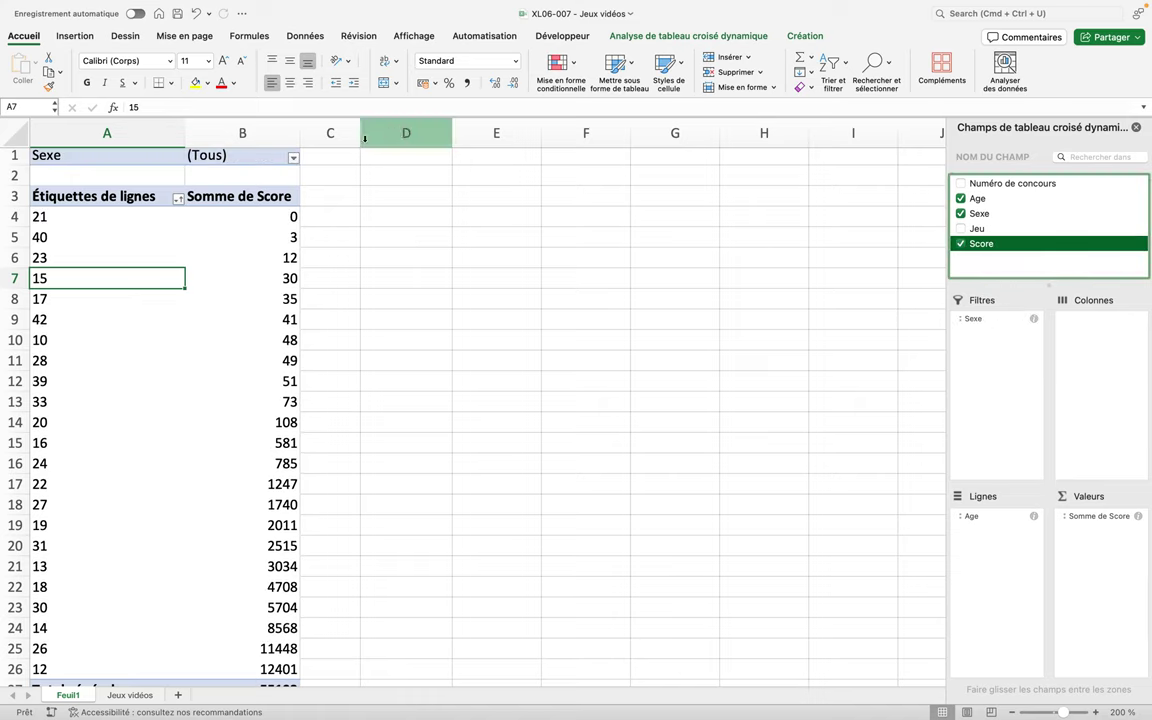
Filter Sexe to Femme only and move Age into the report filters, leaving a 25214 total
{"action": "left_click", "coordinate": [294, 158]}
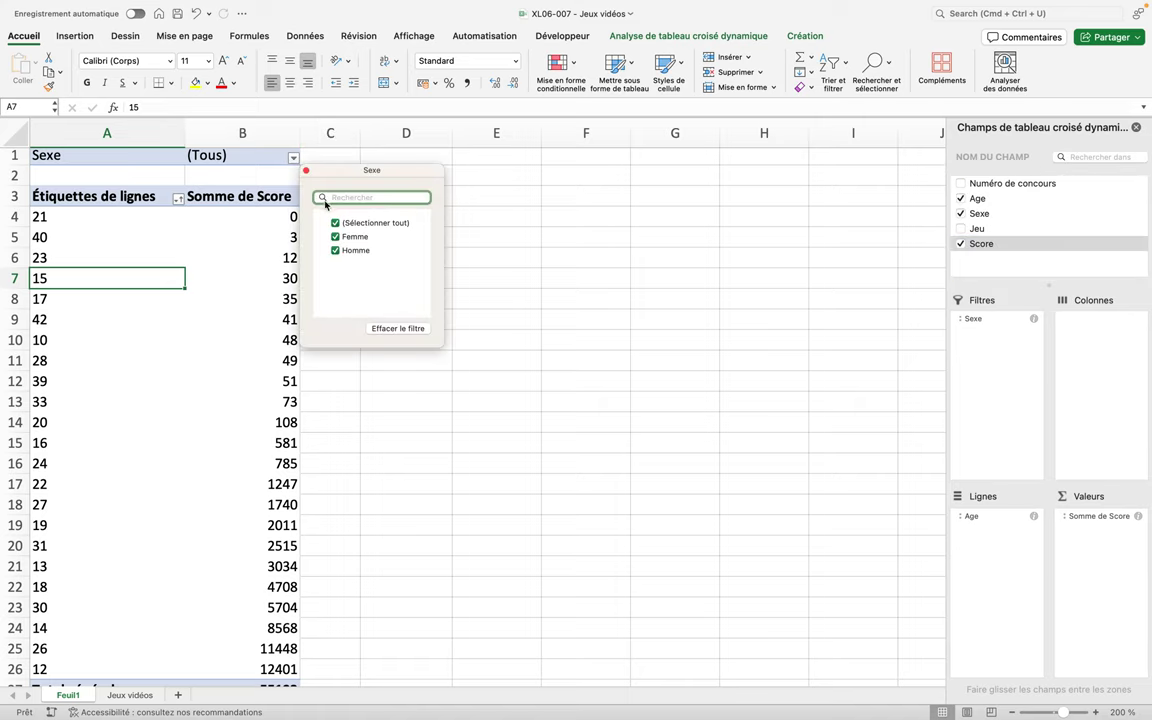
{"action": "left_click", "coordinate": [334, 222]}
{"action": "key", "text": "Escape"}
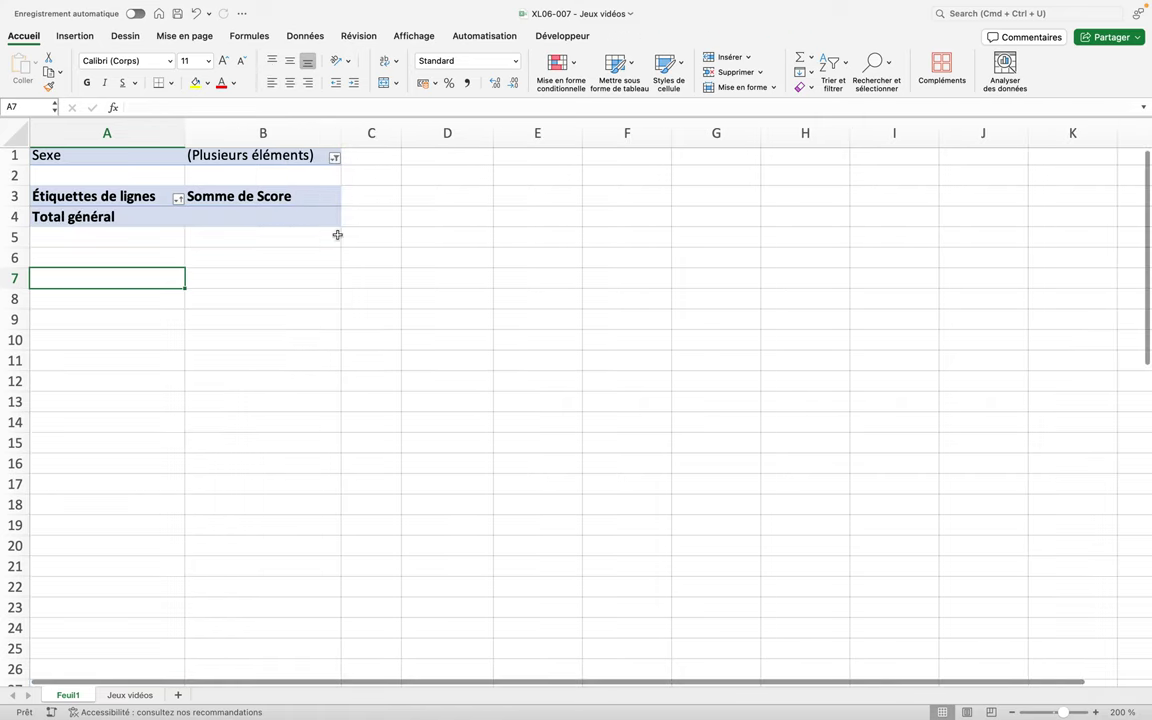
{"action": "left_click", "coordinate": [241, 160]}
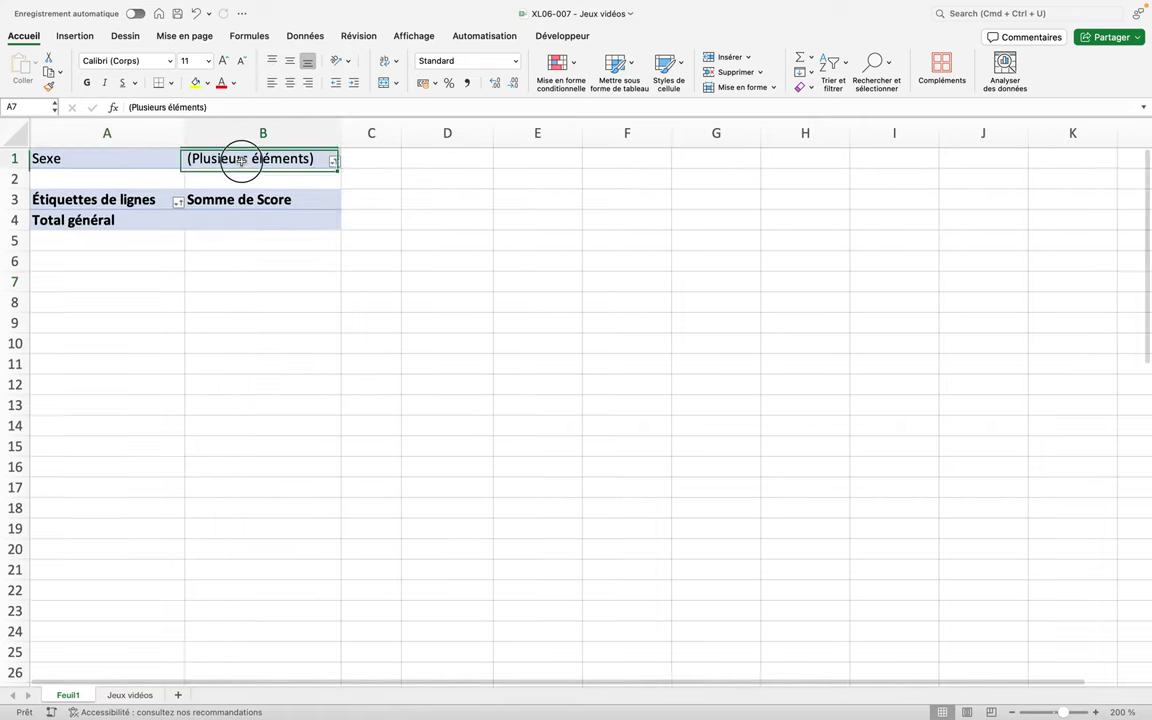
{"action": "left_click", "coordinate": [335, 161]}
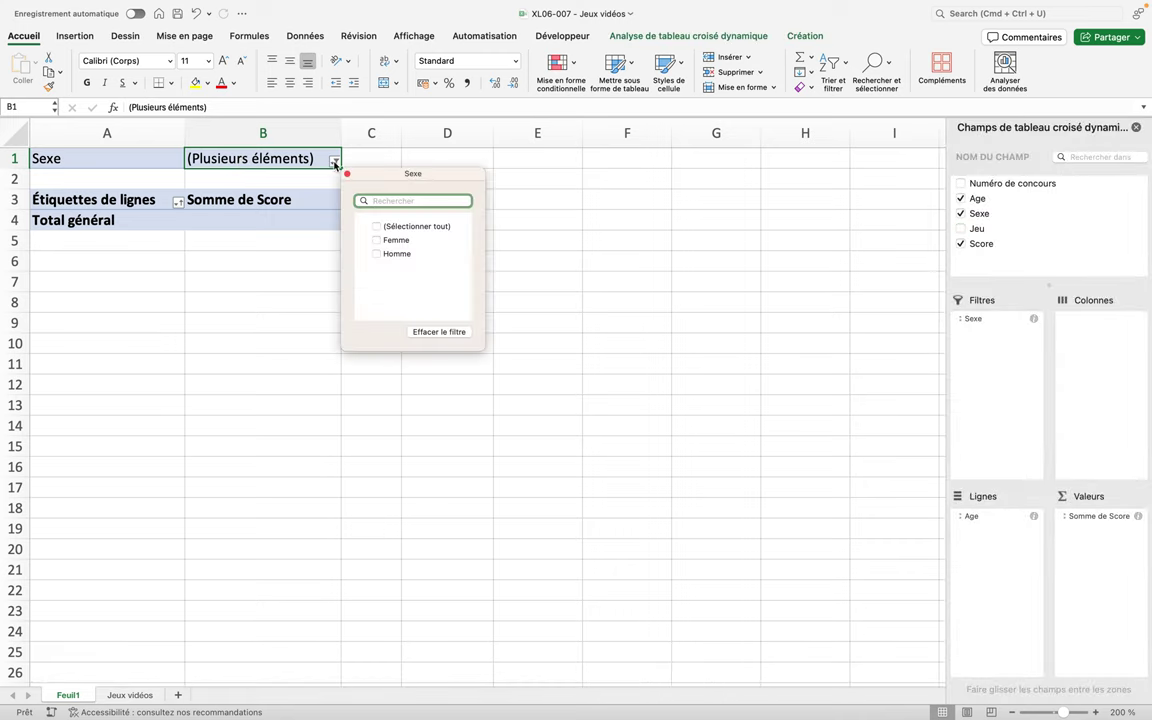
{"action": "left_click", "coordinate": [377, 240]}
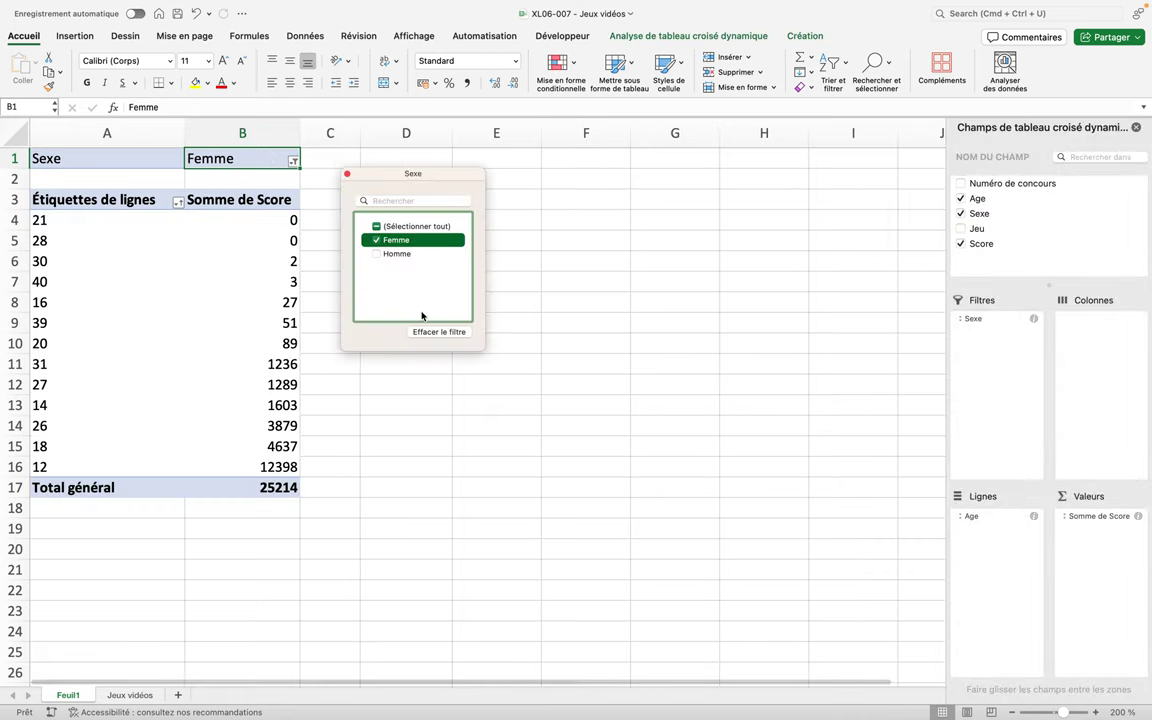
{"action": "left_click", "coordinate": [245, 293]}
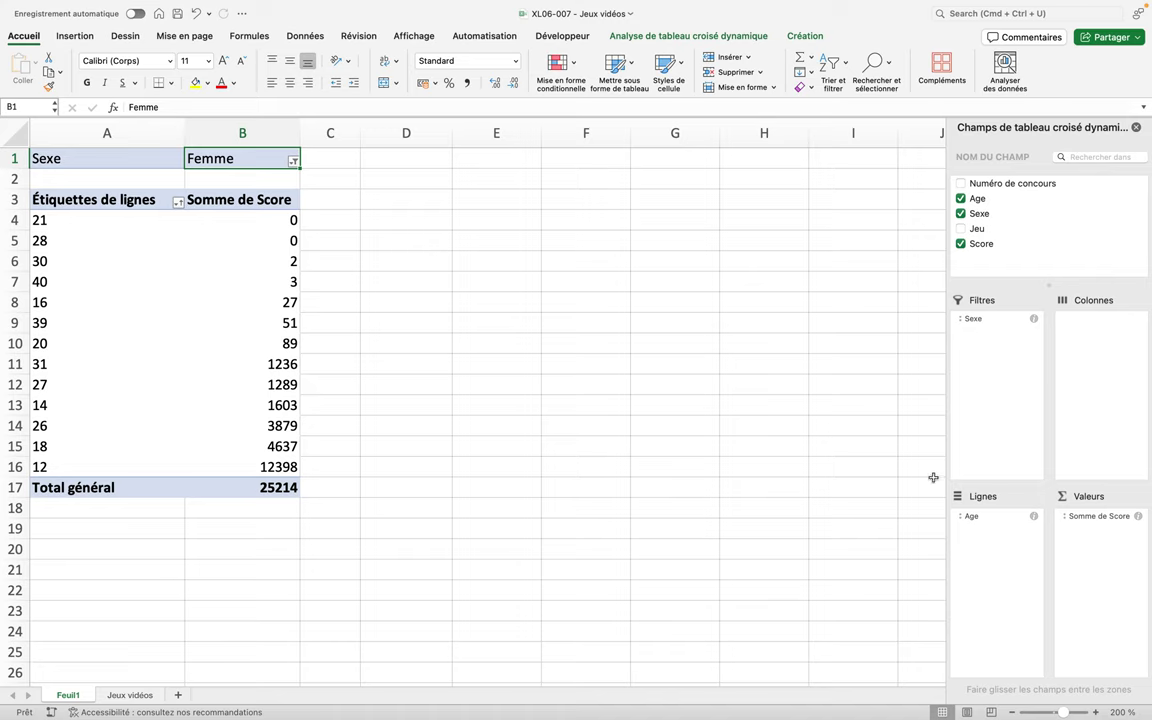
{"action": "left_click_drag", "start_coordinate": [966, 515], "coordinate": [985, 352]}
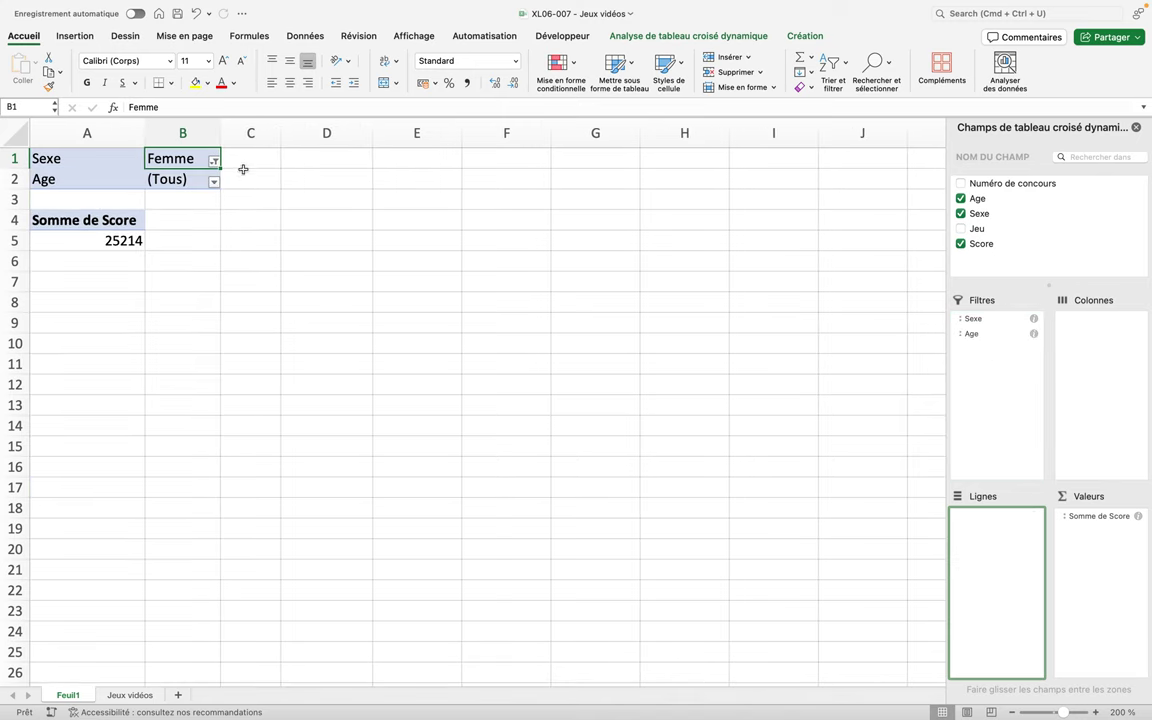
Filter Age to 16 and add Jeu as rows, showing only Halo with a total of 27
{"action": "left_click", "coordinate": [214, 182]}
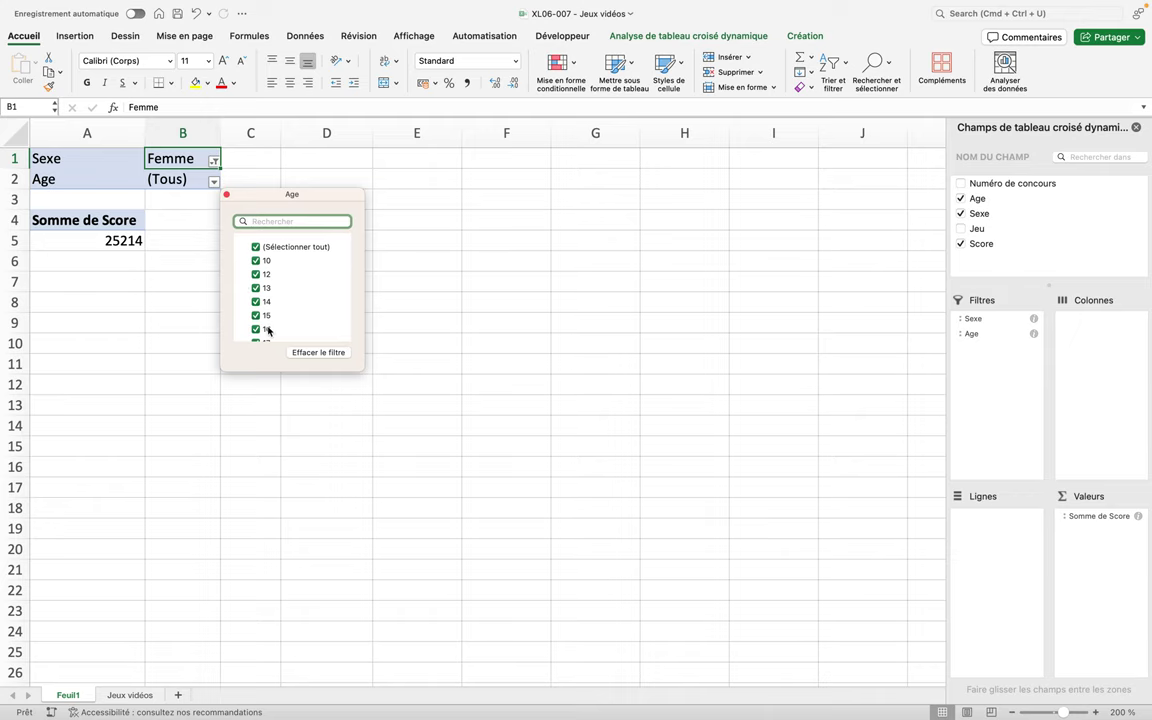
{"action": "left_click", "coordinate": [256, 247]}
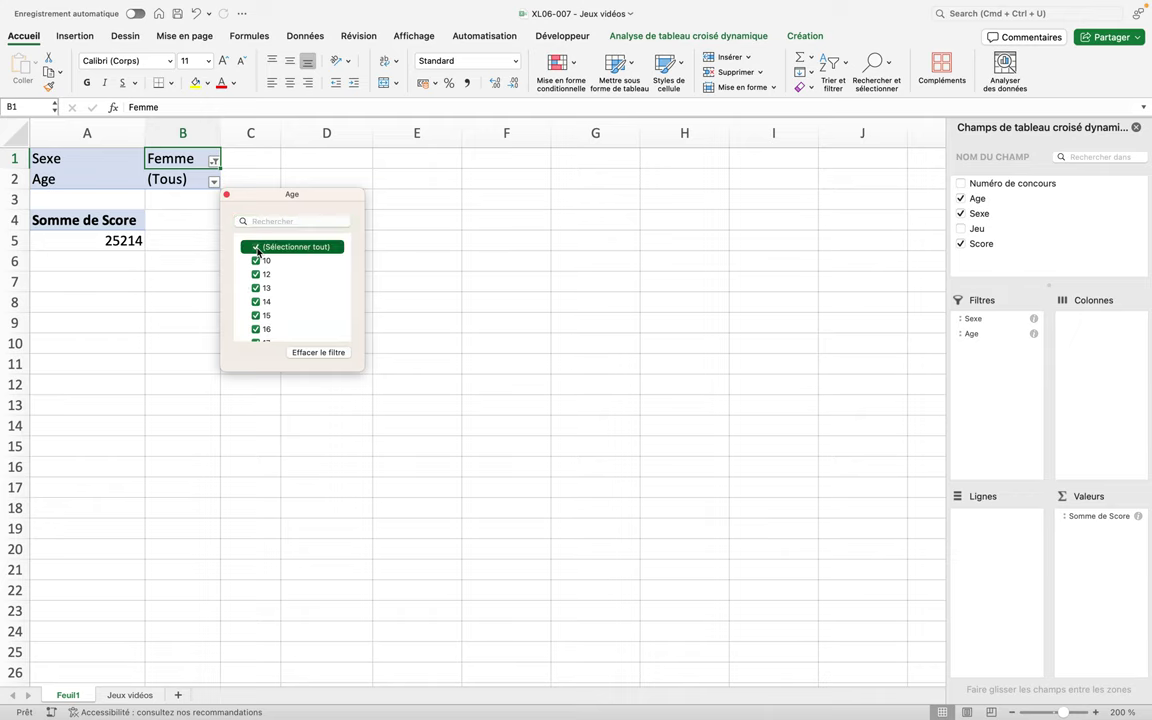
{"action": "left_click", "coordinate": [258, 330]}
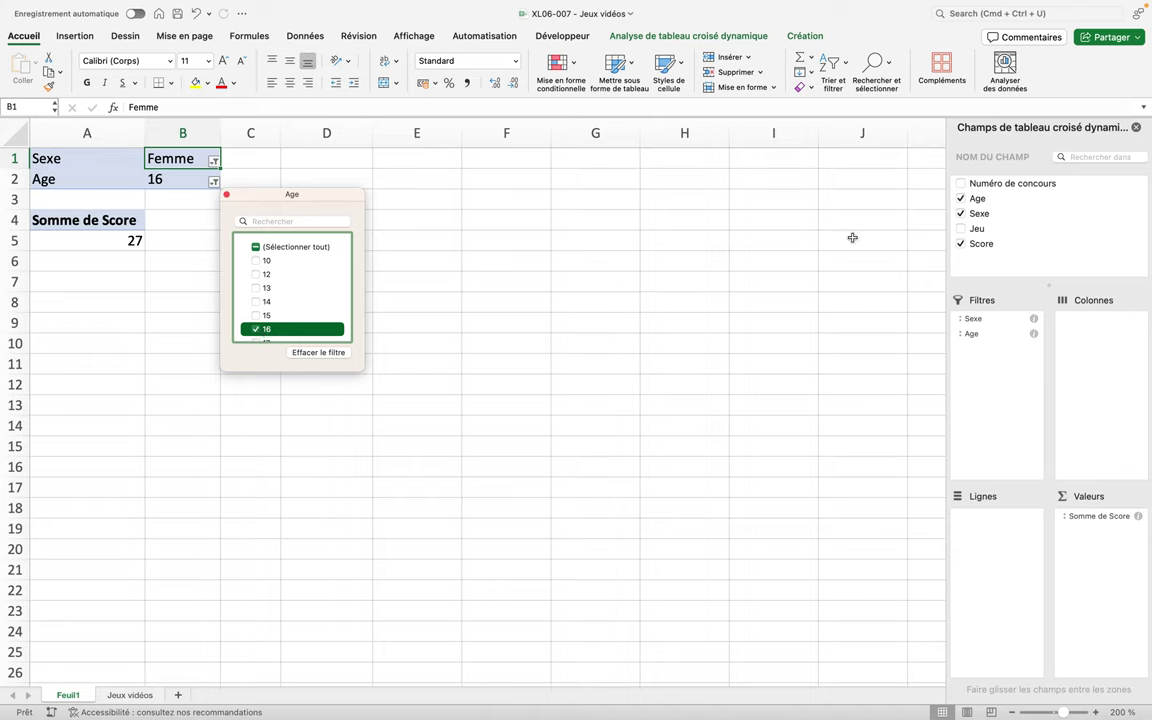
{"action": "left_click_drag", "start_coordinate": [983, 231], "coordinate": [1007, 533]}
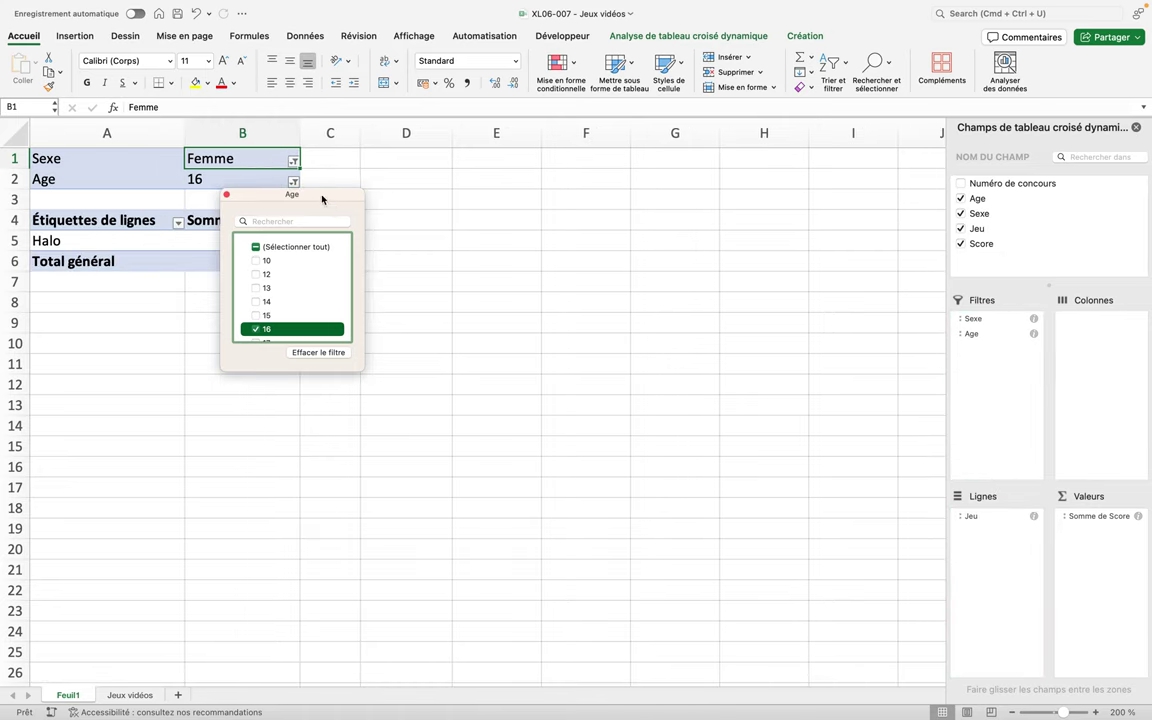
{"action": "mouse_move", "coordinate": [326, 196]}
{"action": "left_mouse_down"}
{"action": "mouse_move", "coordinate": [395, 213]}
{"action": "mouse_move", "coordinate": [492, 191]}
{"action": "left_mouse_up"}
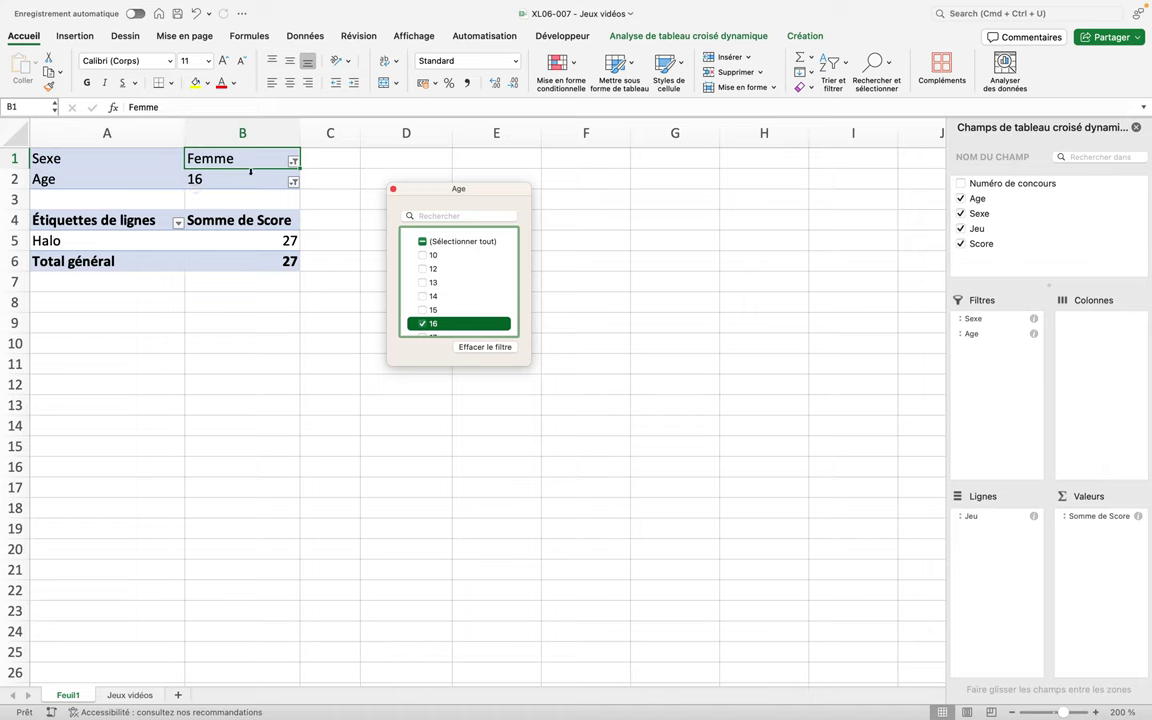
{"action": "left_click", "coordinate": [293, 162]}
{"action": "left_click", "coordinate": [293, 162]}
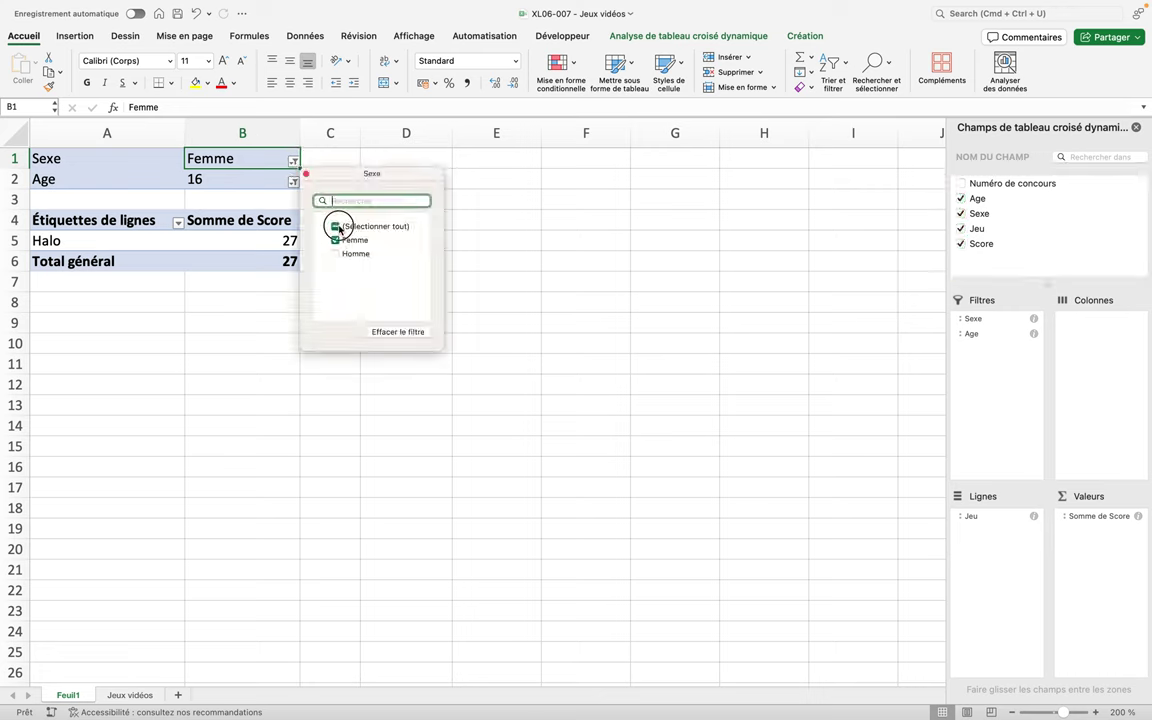
{"action": "left_click", "coordinate": [336, 227]}
{"action": "left_click", "coordinate": [338, 242]}
{"action": "left_click", "coordinate": [337, 241]}
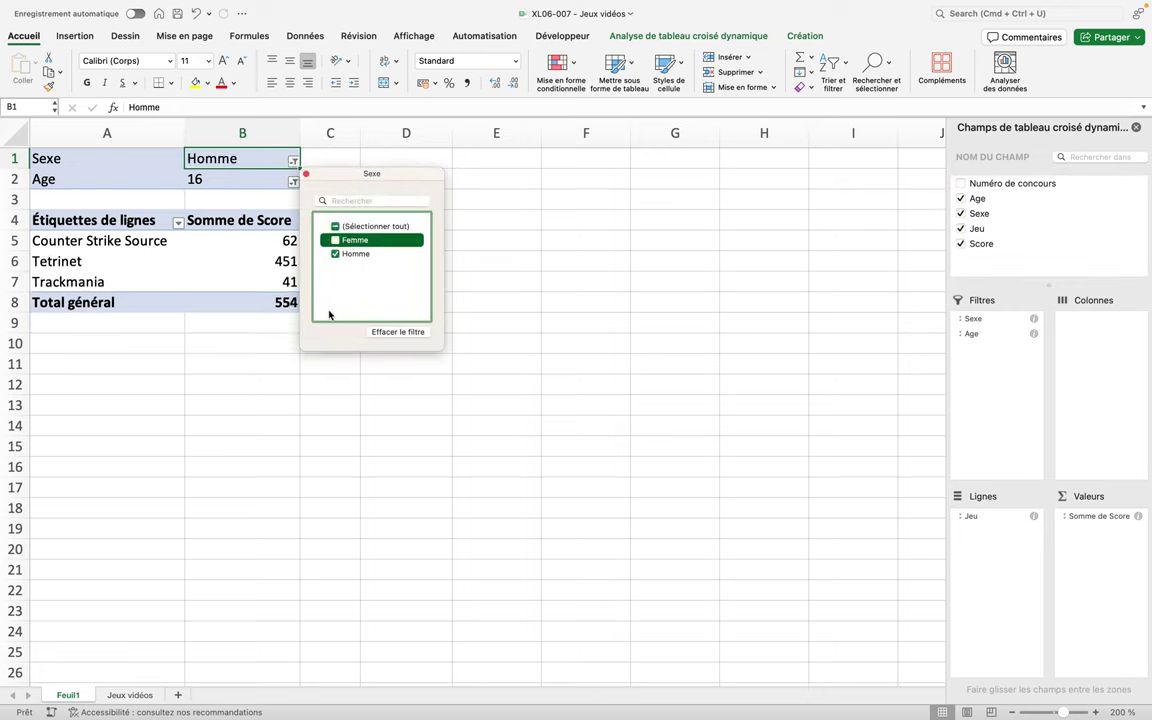
{"action": "left_click", "coordinate": [276, 348]}
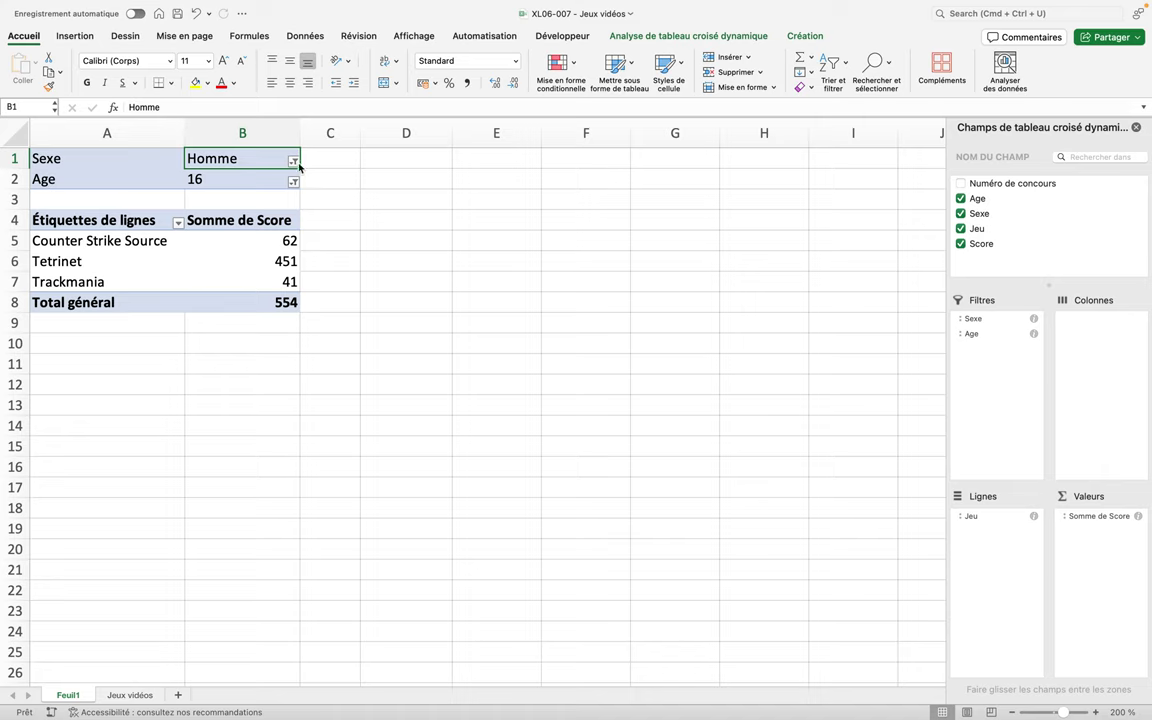
{"action": "left_click", "coordinate": [294, 162]}
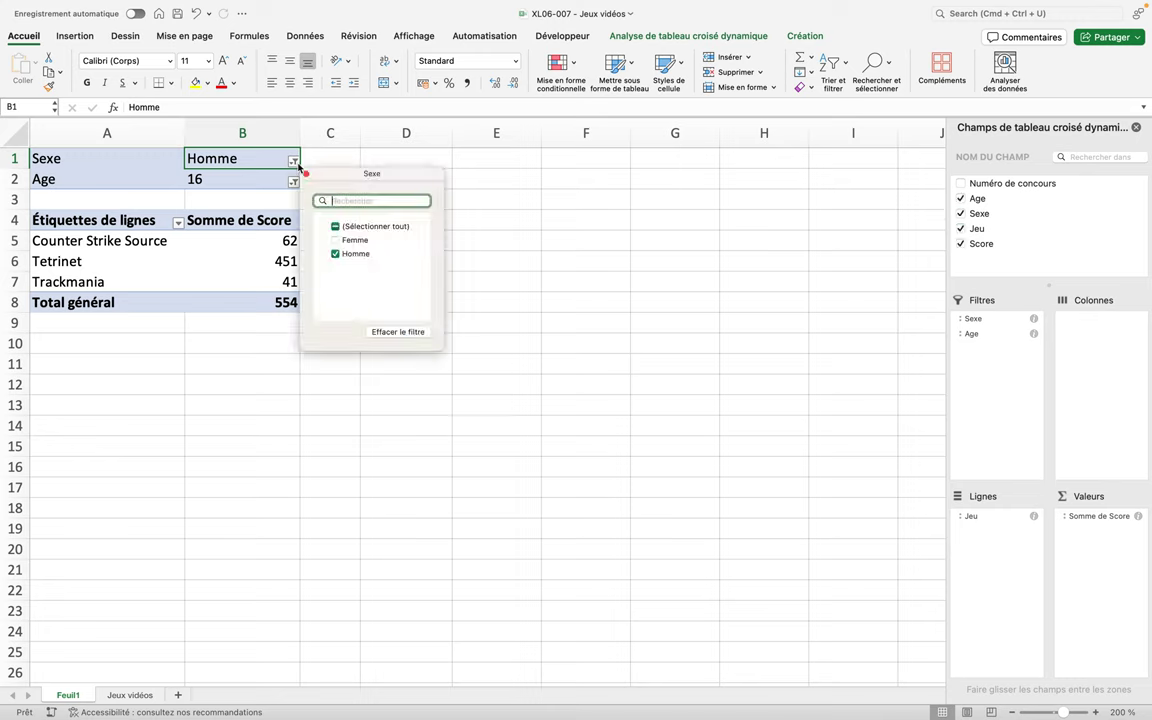
{"action": "left_click", "coordinate": [336, 240]}
{"action": "left_click", "coordinate": [336, 254]}
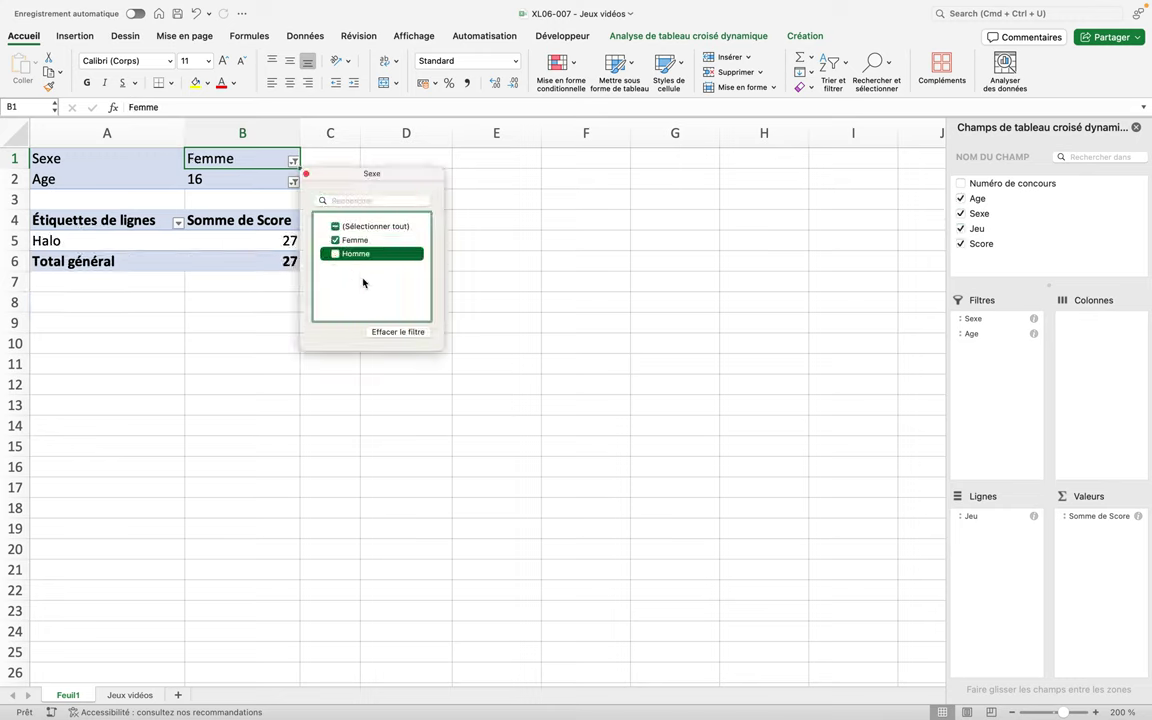
{"action": "left_click", "coordinate": [264, 315]}
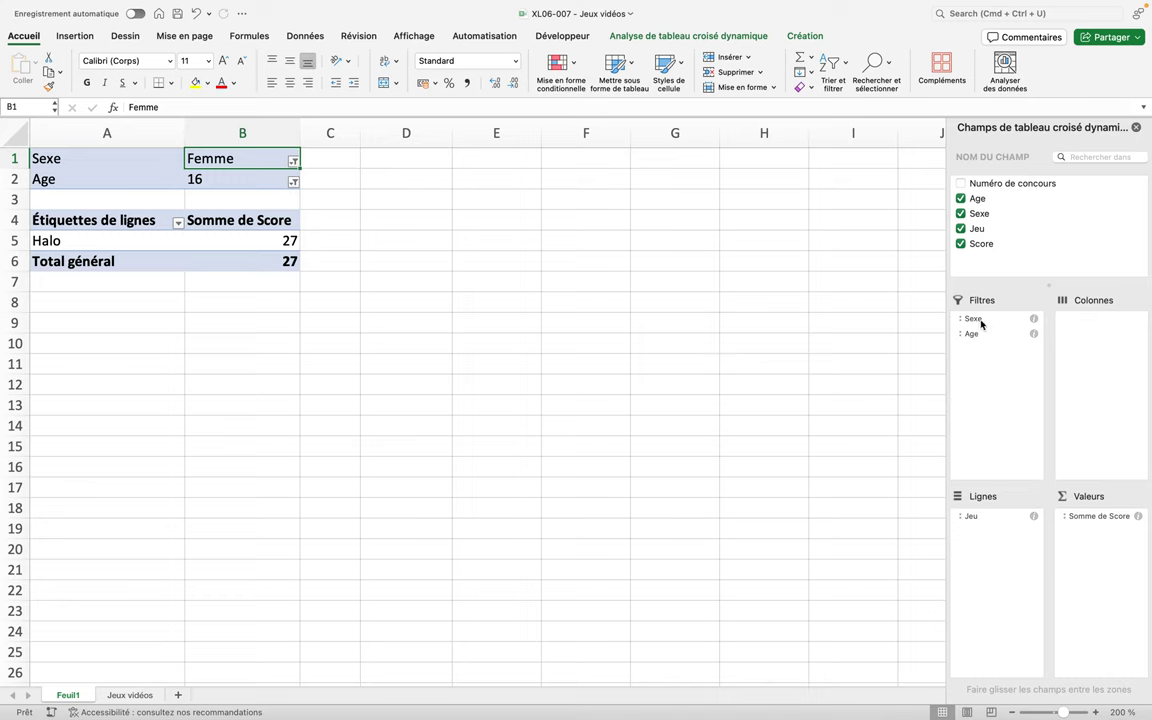
Set Jeu as the filter and Sexe as rows with Femme and Homme: 25214, 29978, 55192
{"action": "left_click_drag", "start_coordinate": [981, 323], "coordinate": [805, 322]}
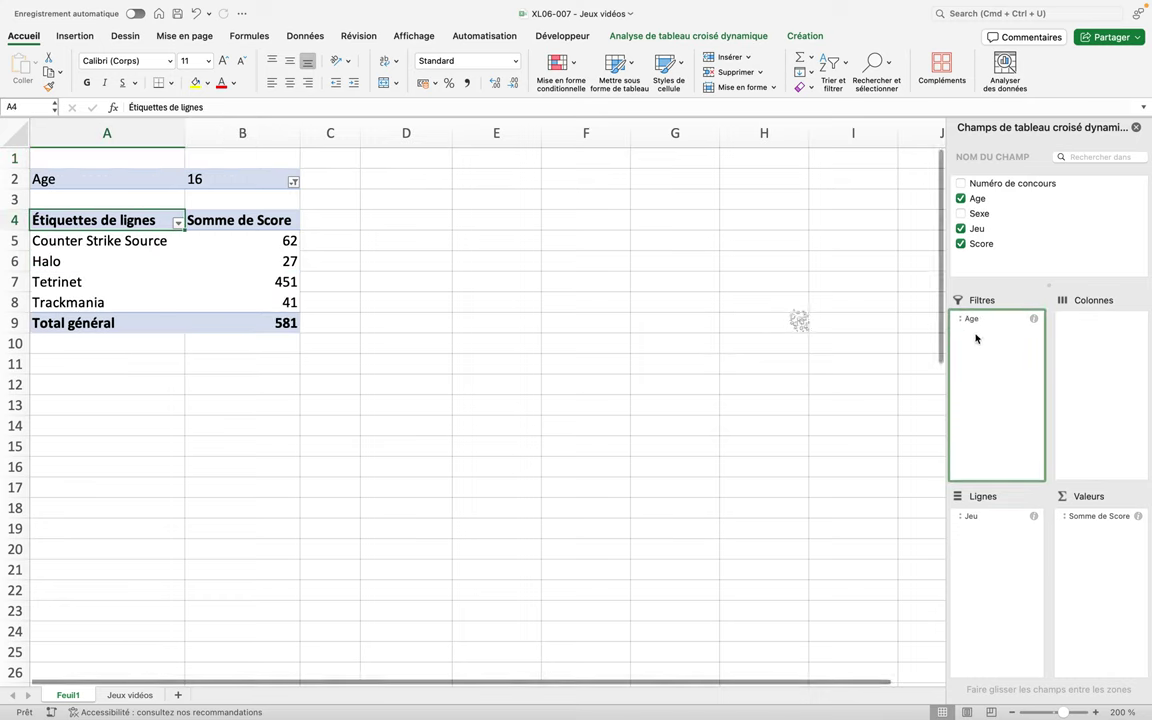
{"action": "left_click_drag", "start_coordinate": [972, 319], "coordinate": [769, 357]}
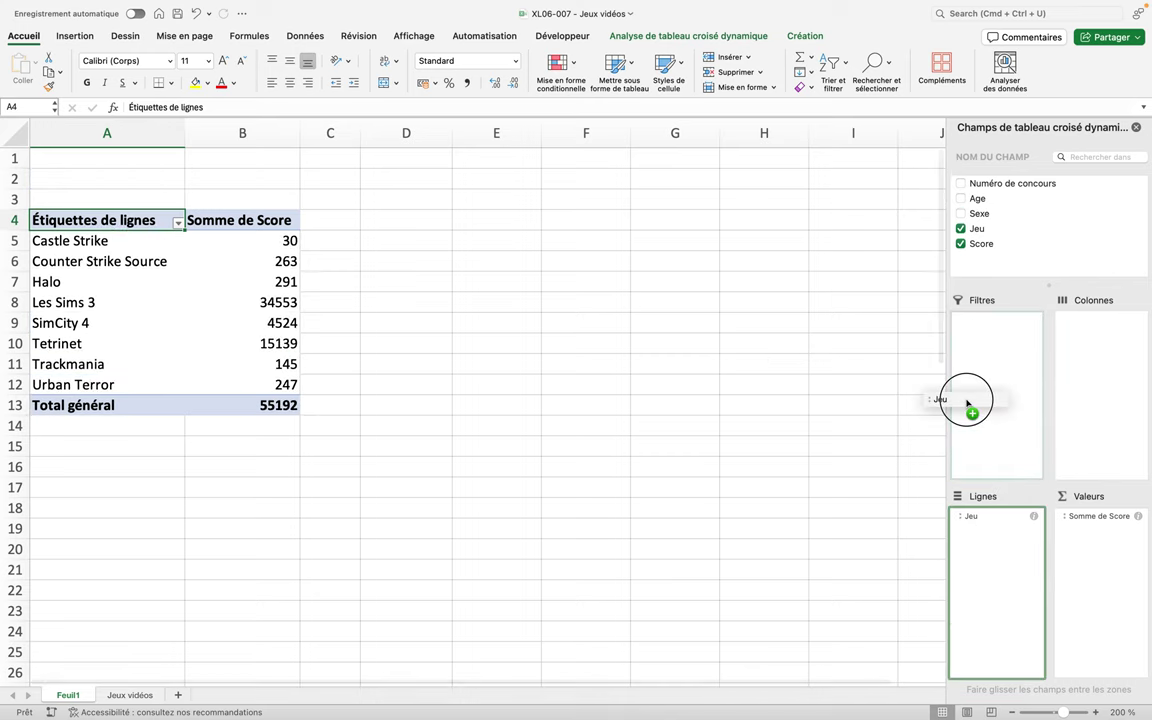
{"action": "left_click_drag", "start_coordinate": [969, 517], "coordinate": [992, 344]}
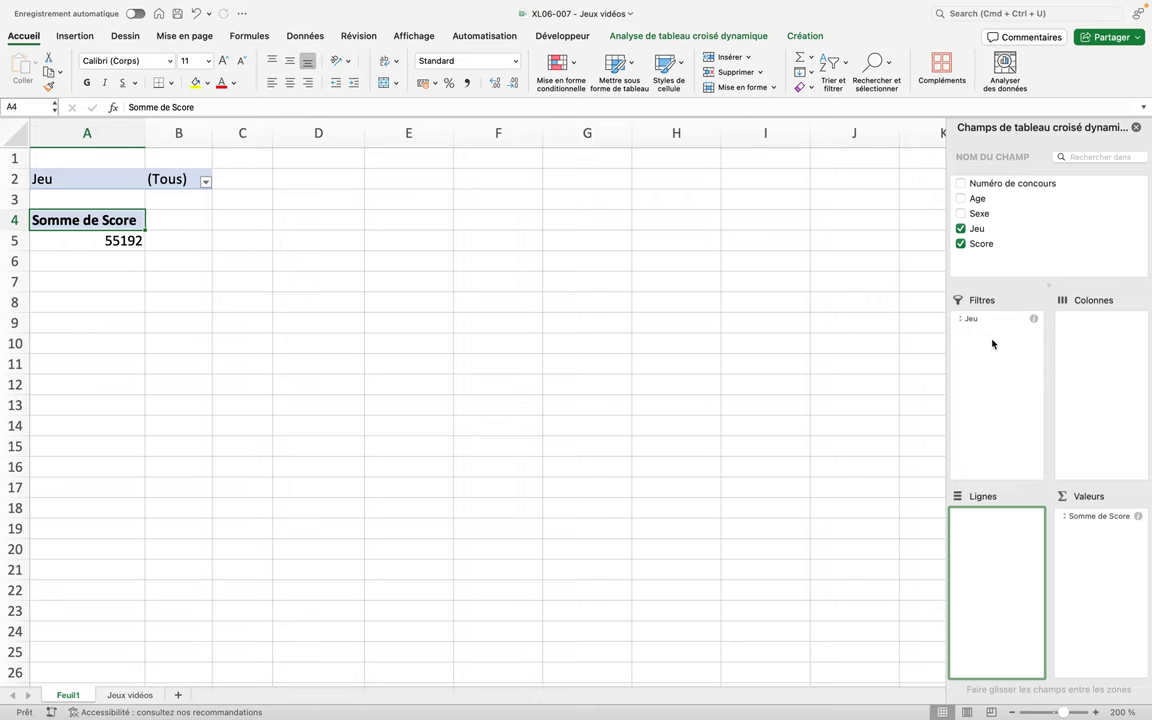
{"action": "left_click_drag", "start_coordinate": [983, 221], "coordinate": [1010, 548]}
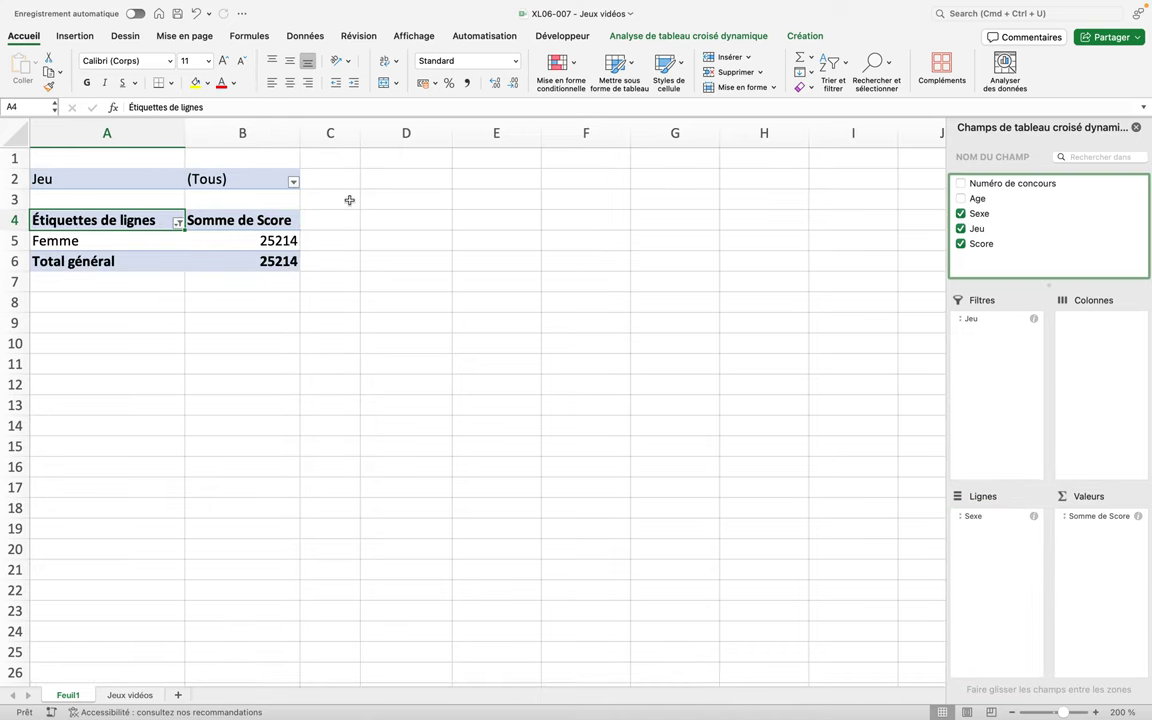
{"action": "left_click", "coordinate": [178, 223]}
{"action": "left_click", "coordinate": [221, 388]}
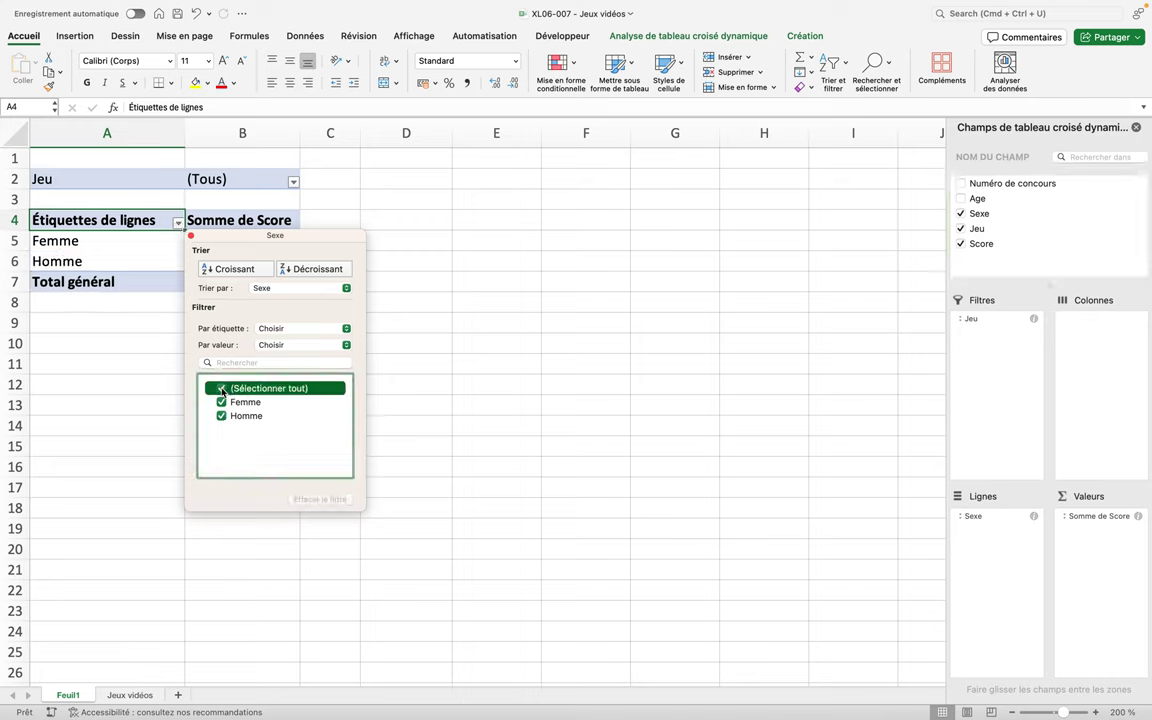
{"action": "left_click", "coordinate": [442, 473]}
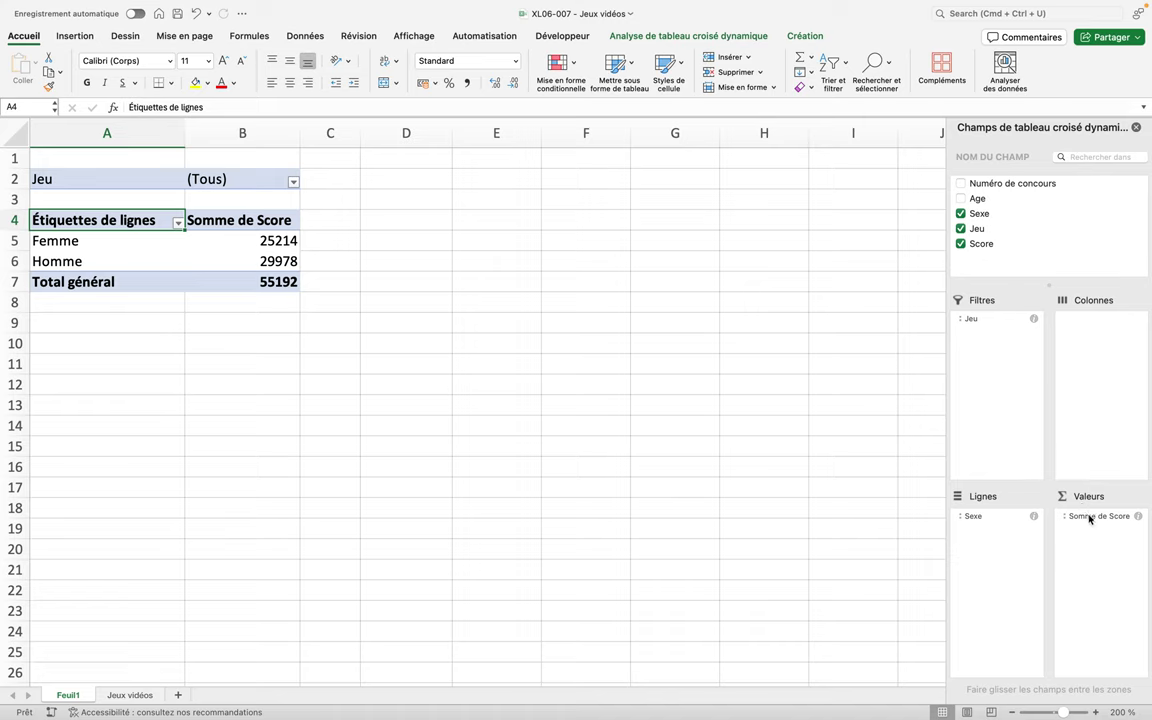
Change the Score summary from Sum to Count: Femme 18, Homme 33, total 51
{"action": "left_click", "coordinate": [1090, 516]}
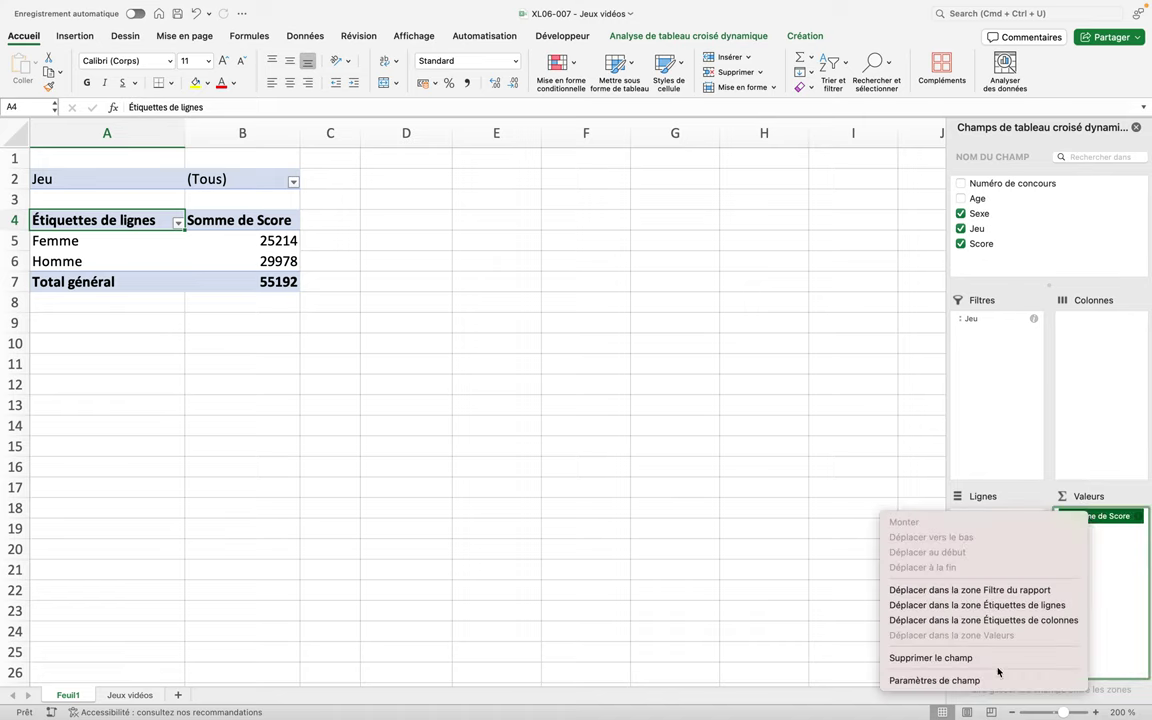
{"action": "left_click", "coordinate": [960, 680]}
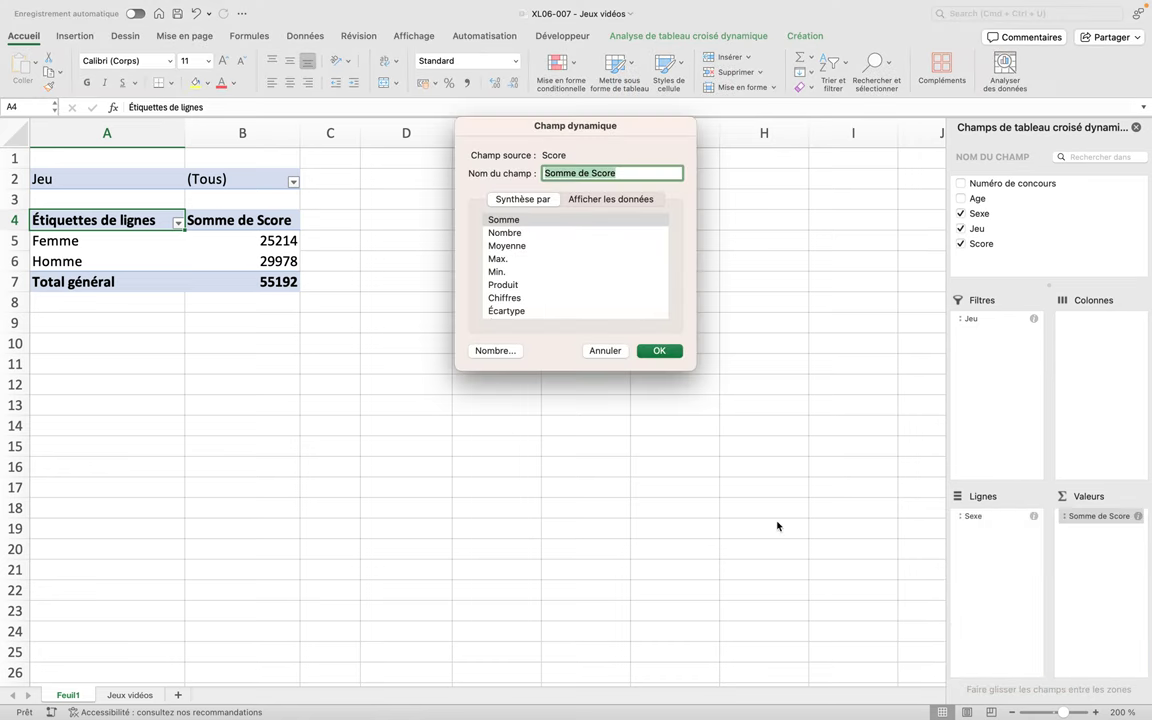
{"action": "left_click", "coordinate": [504, 233]}
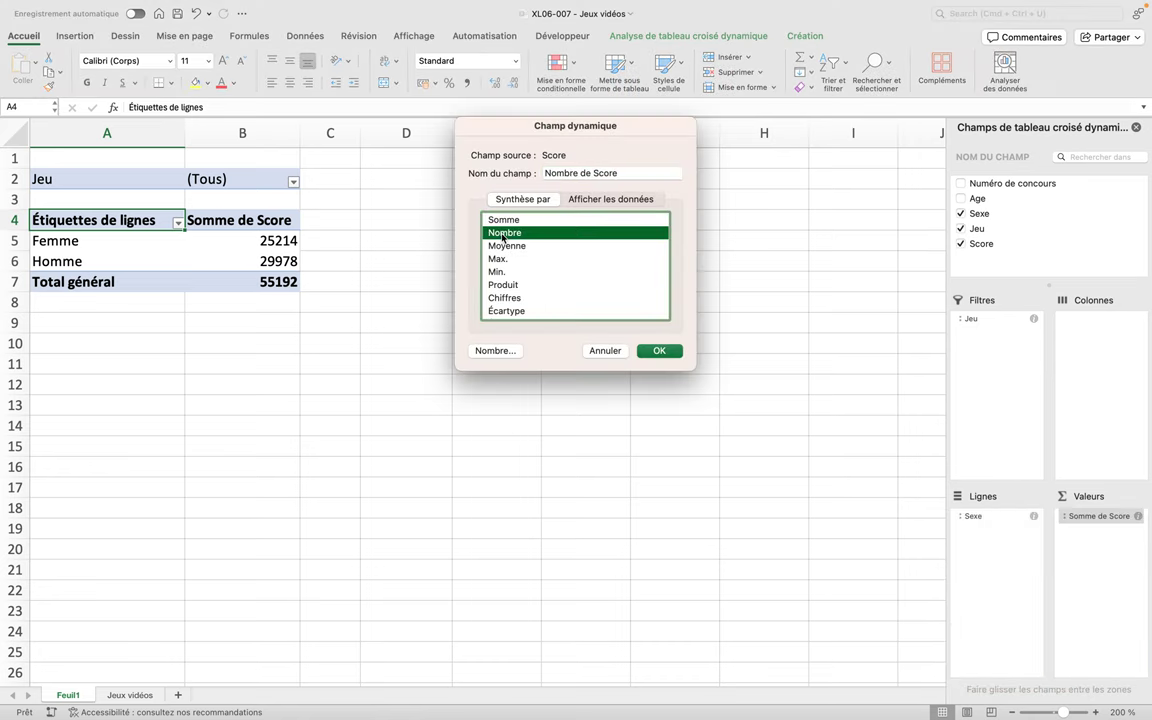
{"action": "left_click", "coordinate": [660, 350]}
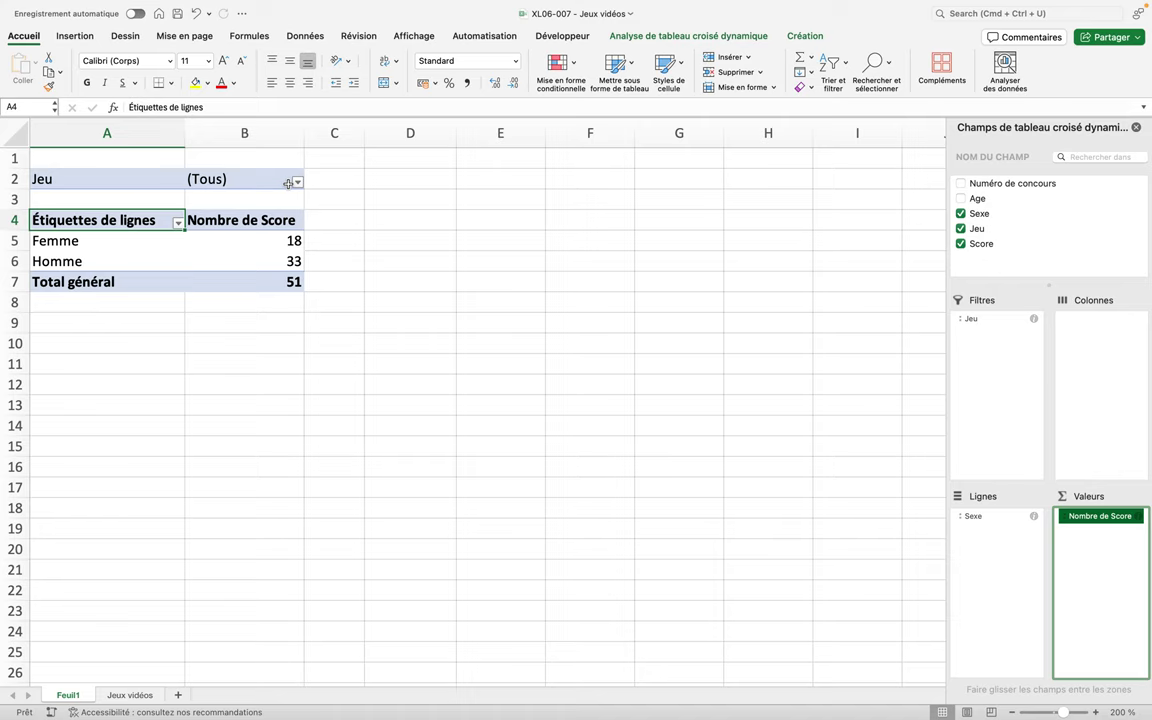
{"action": "left_click", "coordinate": [297, 184]}
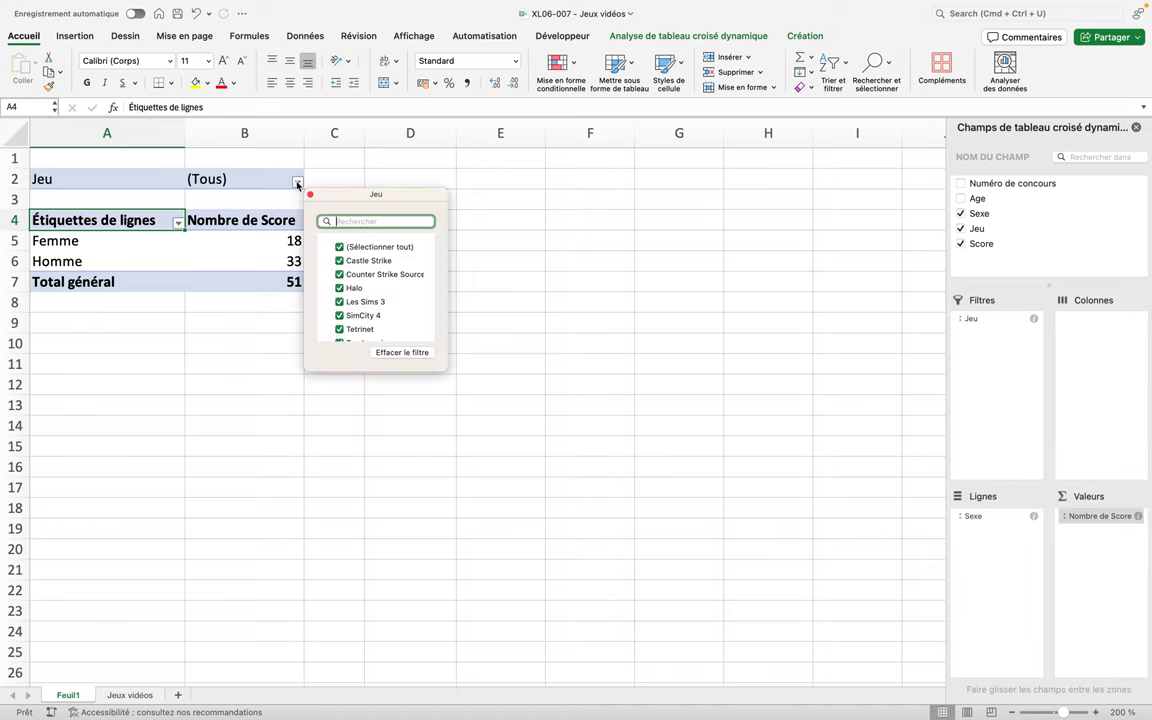
Filter the pivot's game list to Urban Terror only
{"action": "left_click", "coordinate": [339, 247]}
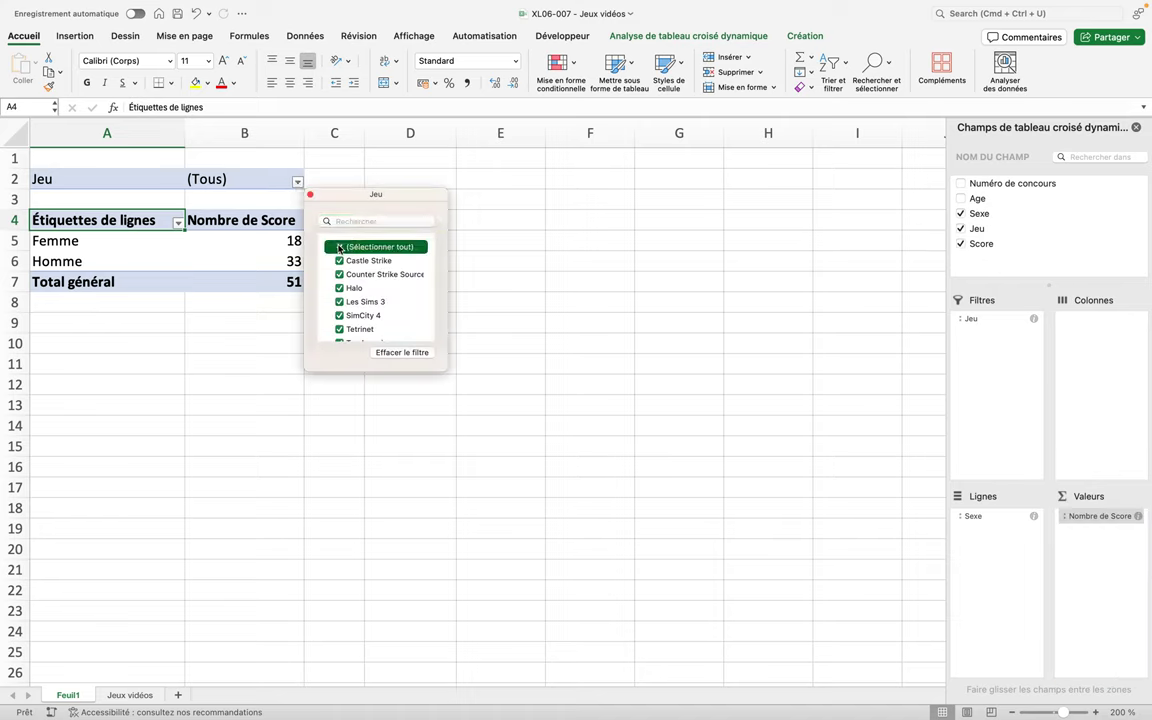
{"action": "scroll", "coordinate": [385, 303], "scroll_direction": "down", "scroll_amount": 2}
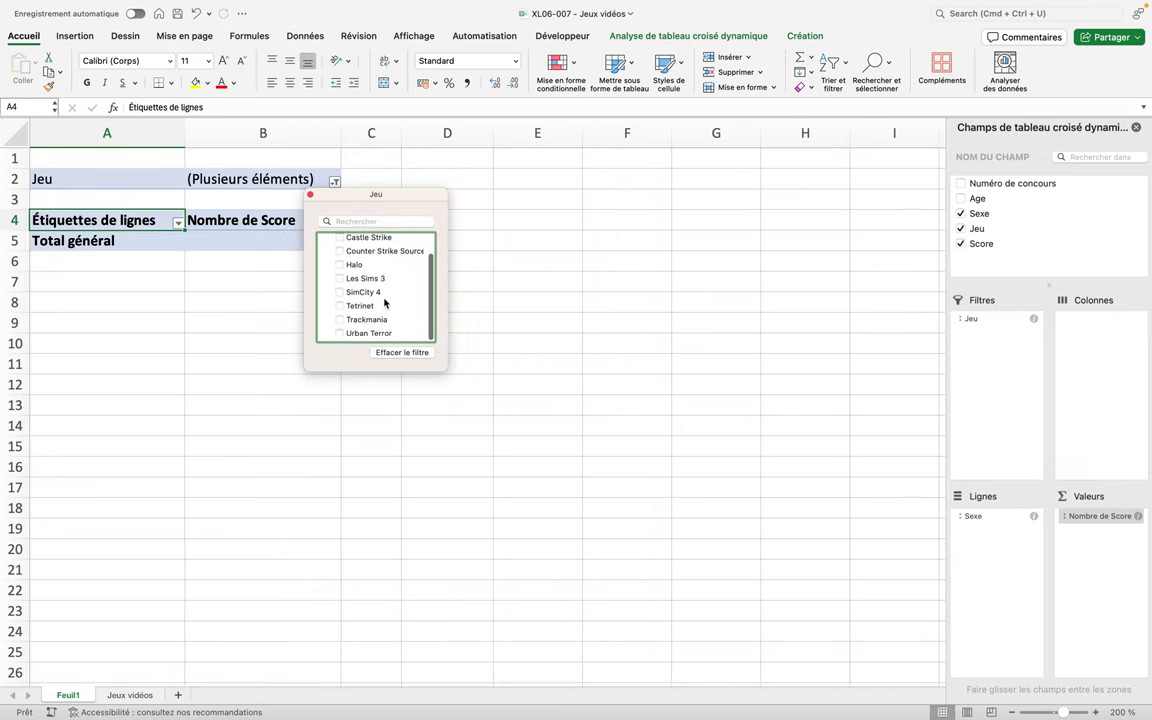
{"action": "left_click", "coordinate": [340, 334]}
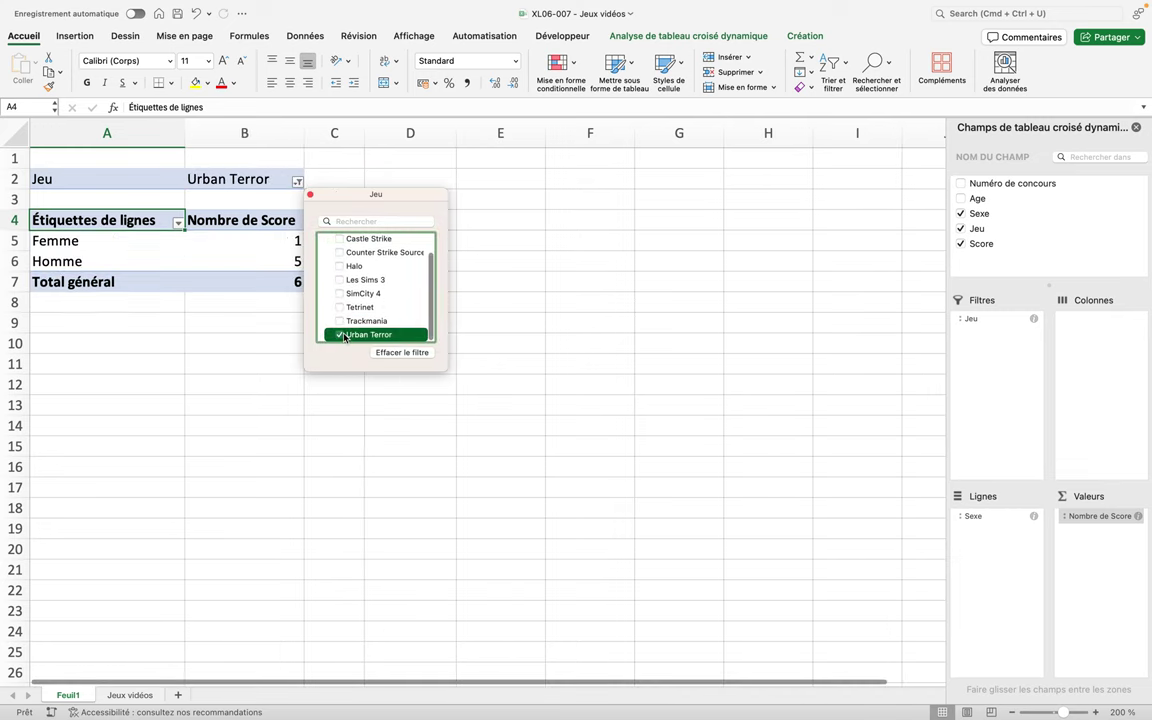
{"action": "left_click", "coordinate": [311, 393]}
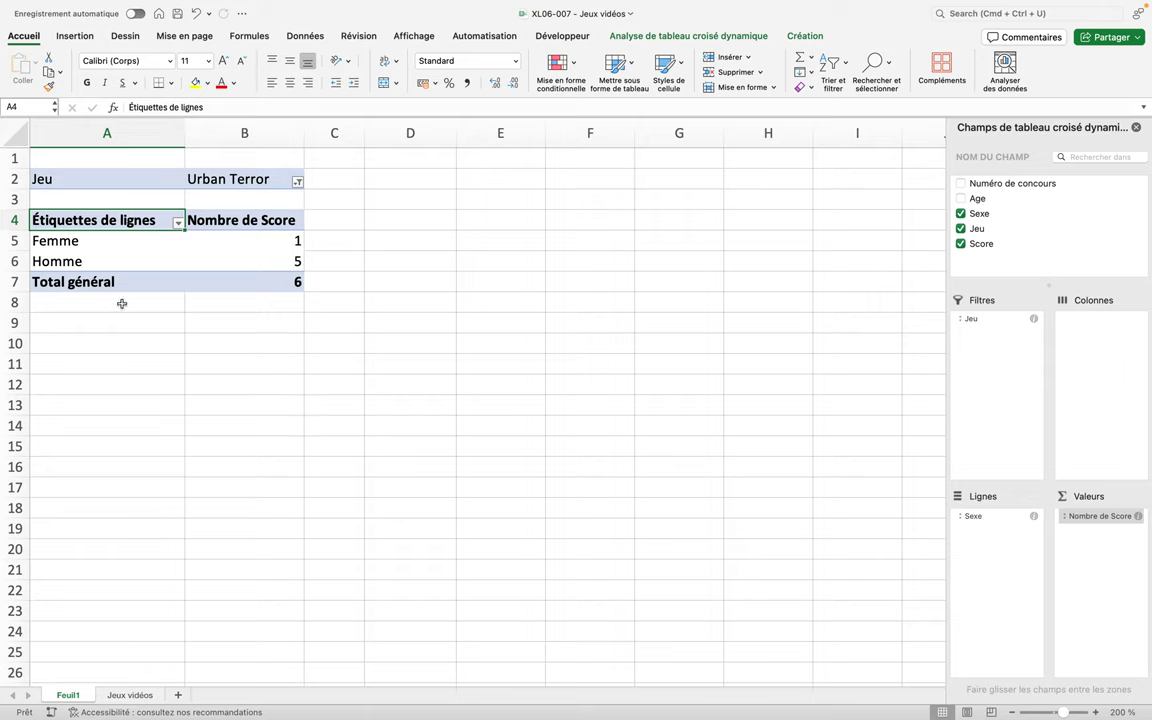
Switch the game filter to Les Sims 3, counting 4 Femme and 5 Homme entries
{"action": "left_click", "coordinate": [298, 182]}
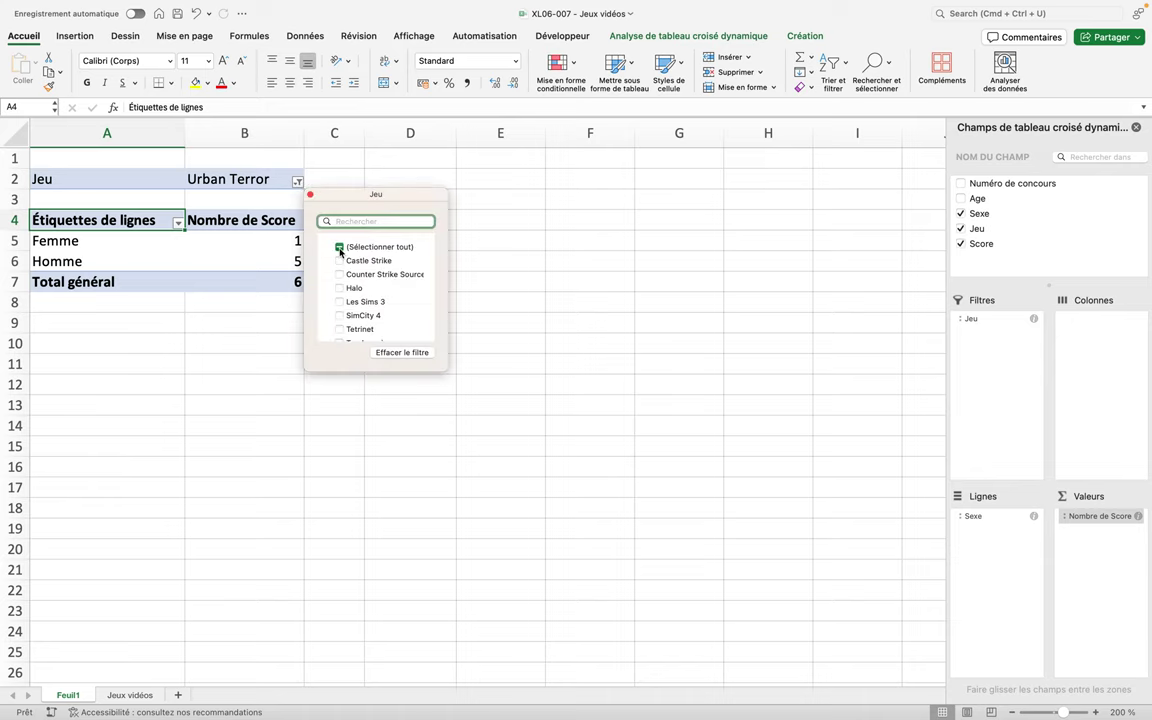
{"action": "scroll", "coordinate": [352, 275], "scroll_direction": "down", "scroll_amount": 2}
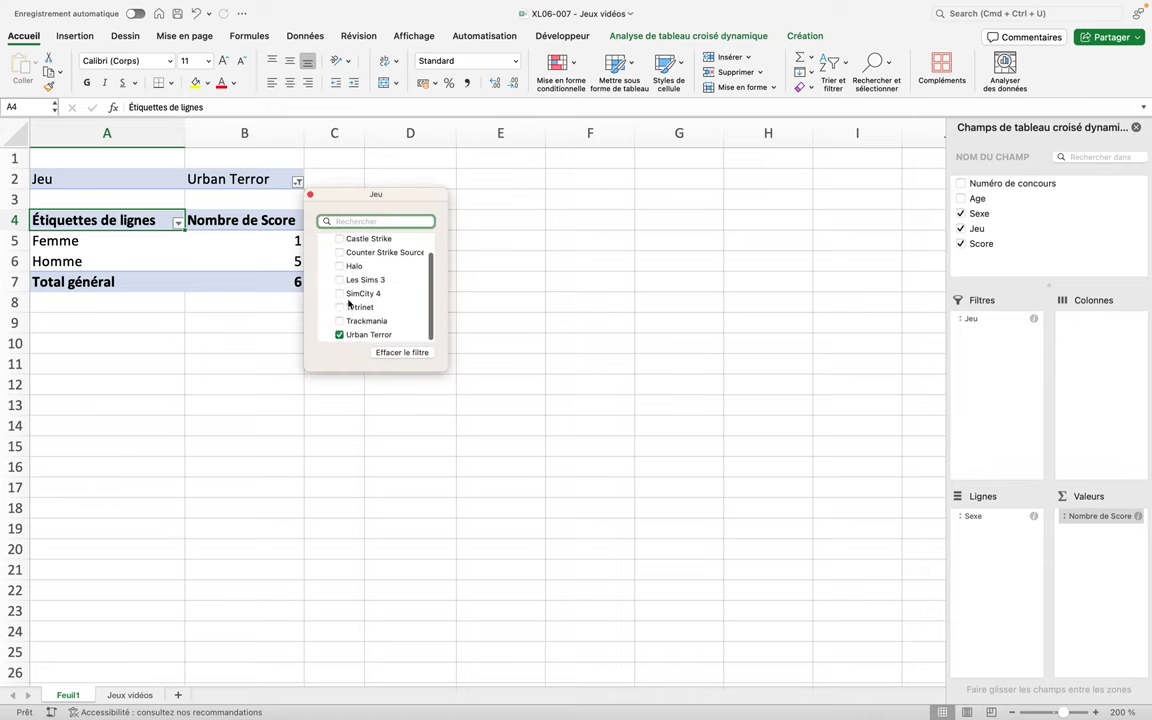
{"action": "left_click", "coordinate": [340, 335]}
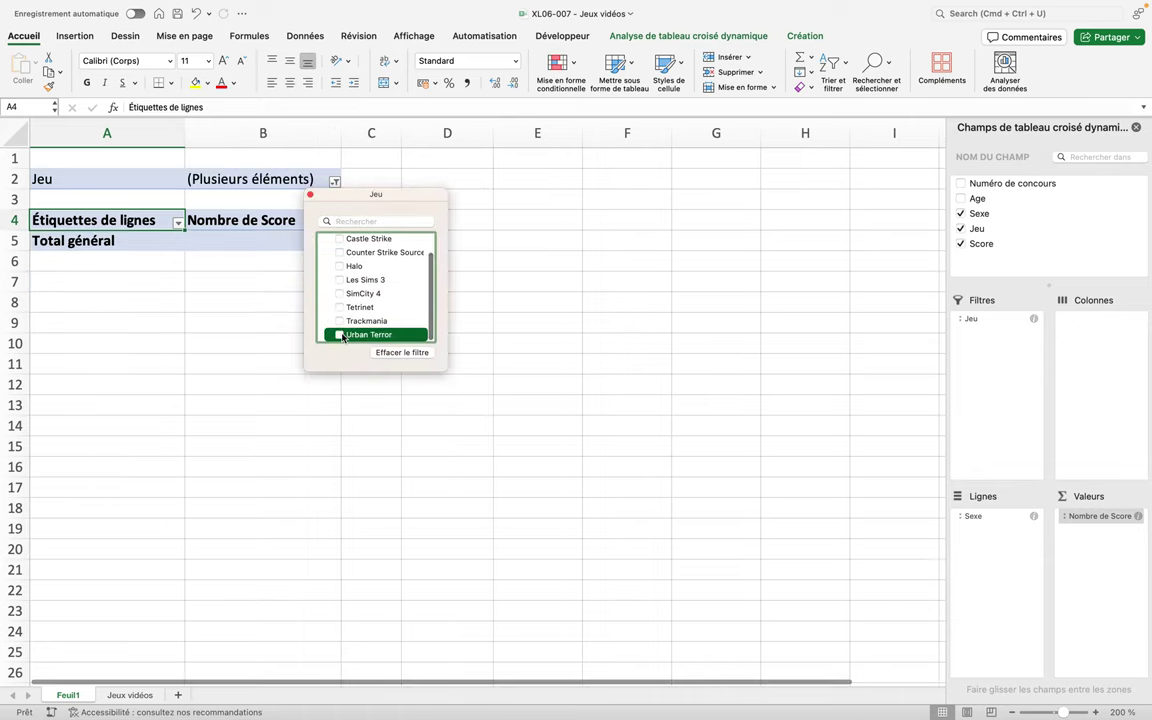
{"action": "left_click", "coordinate": [340, 281]}
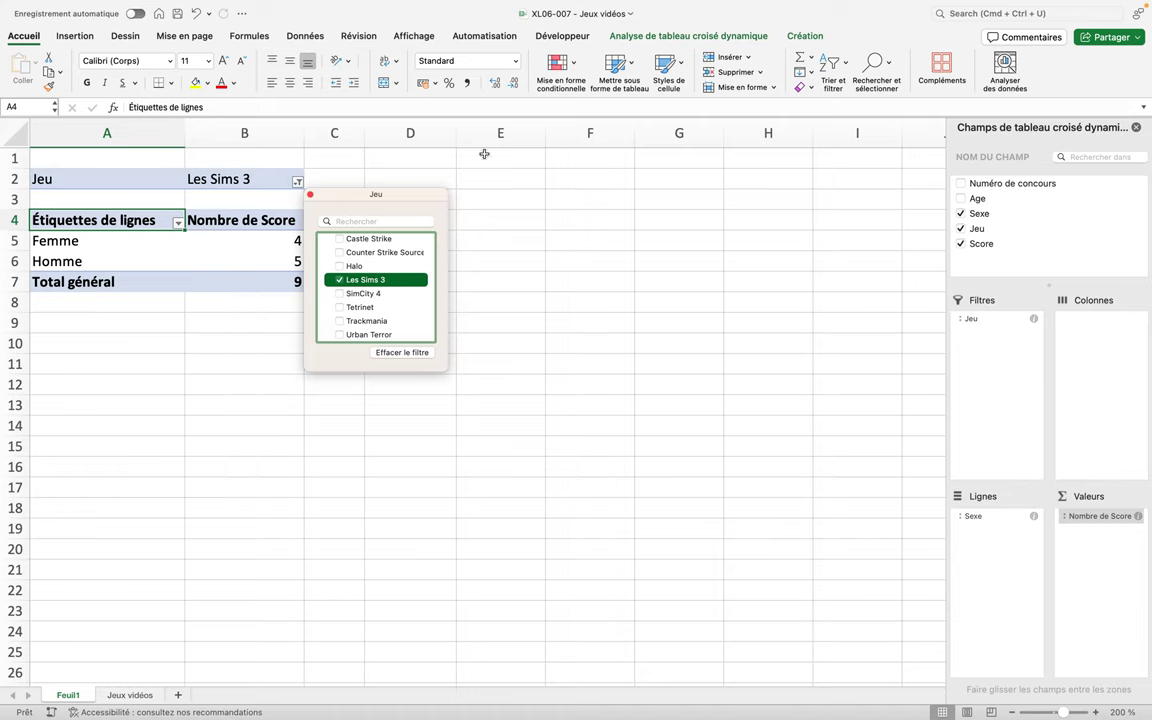
{"action": "left_click", "coordinate": [546, 290]}
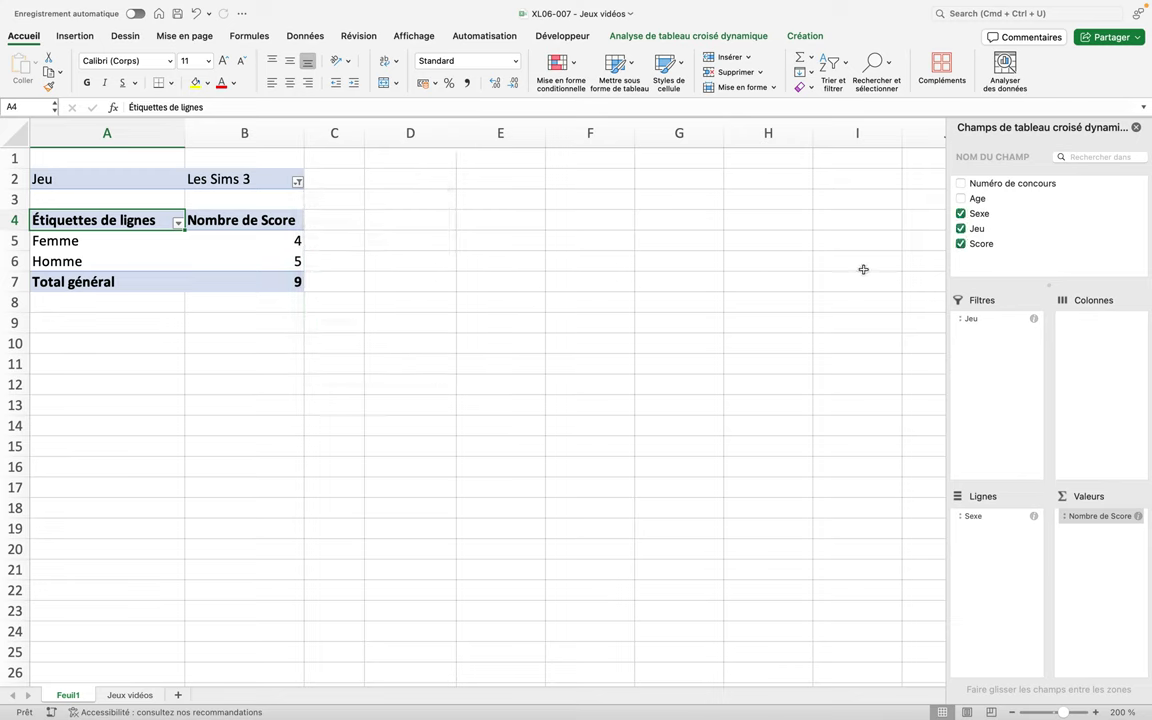
Replace the score count in Values with the Age field
{"action": "left_click", "coordinate": [1102, 515]}
{"action": "left_click", "coordinate": [831, 418]}
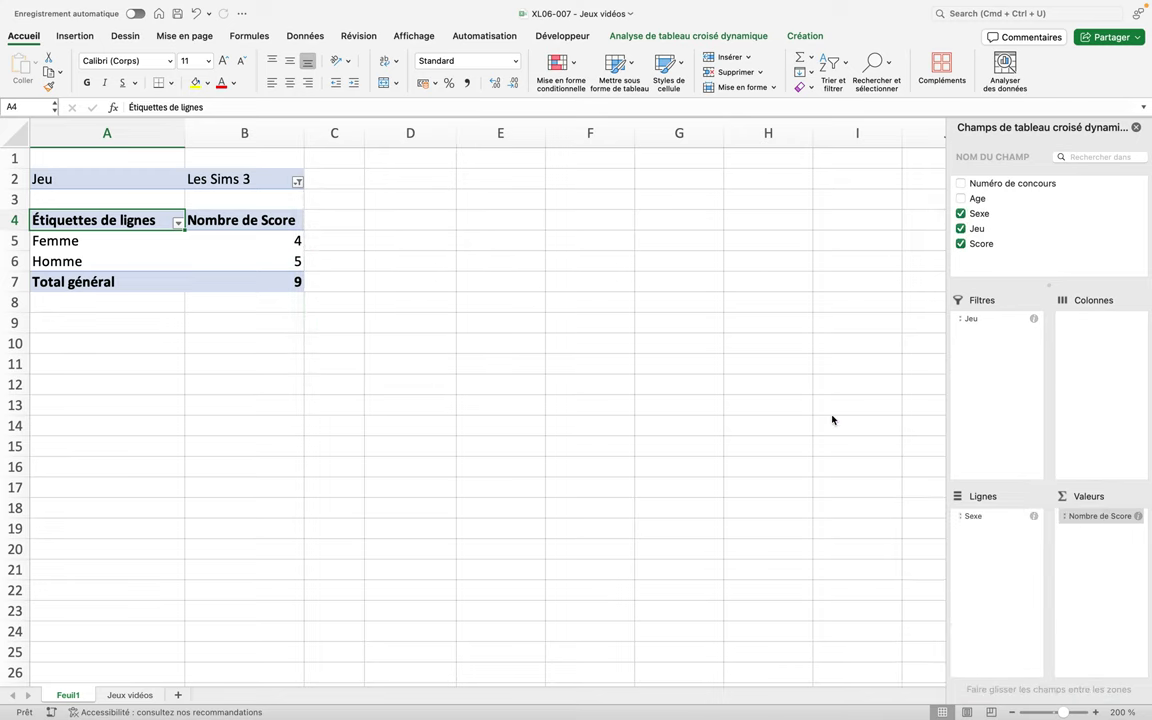
{"action": "left_click", "coordinate": [1090, 516]}
{"action": "left_click_drag", "start_coordinate": [1090, 516], "coordinate": [750, 462]}
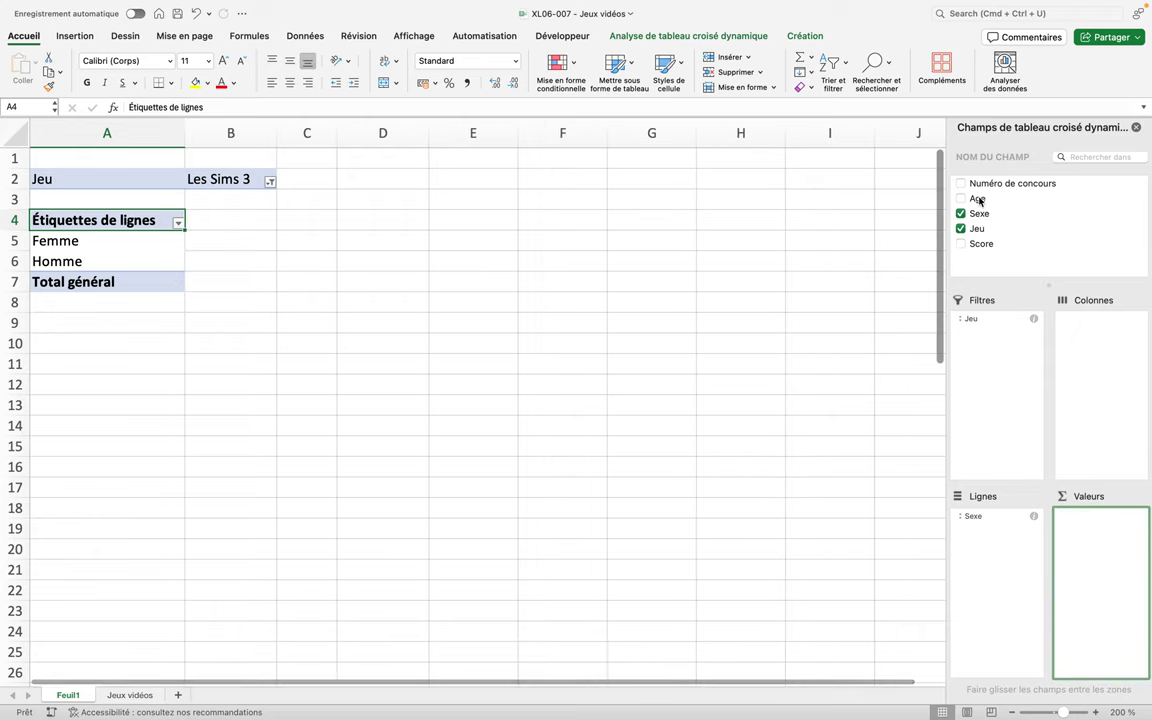
{"action": "left_click", "coordinate": [979, 200]}
{"action": "left_click_drag", "start_coordinate": [979, 200], "coordinate": [1095, 536]}
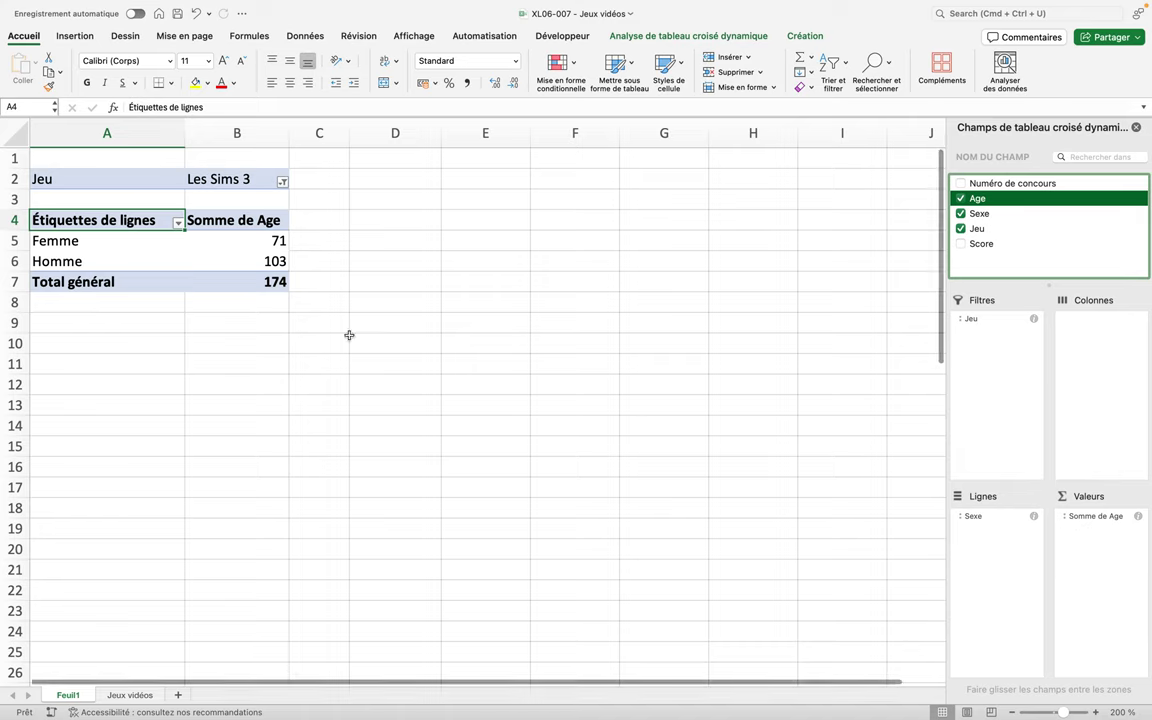
Summarise Age as an average: Femme 17,75, Homme 20,6, overall 19,33333333
{"action": "left_click", "coordinate": [1088, 519]}
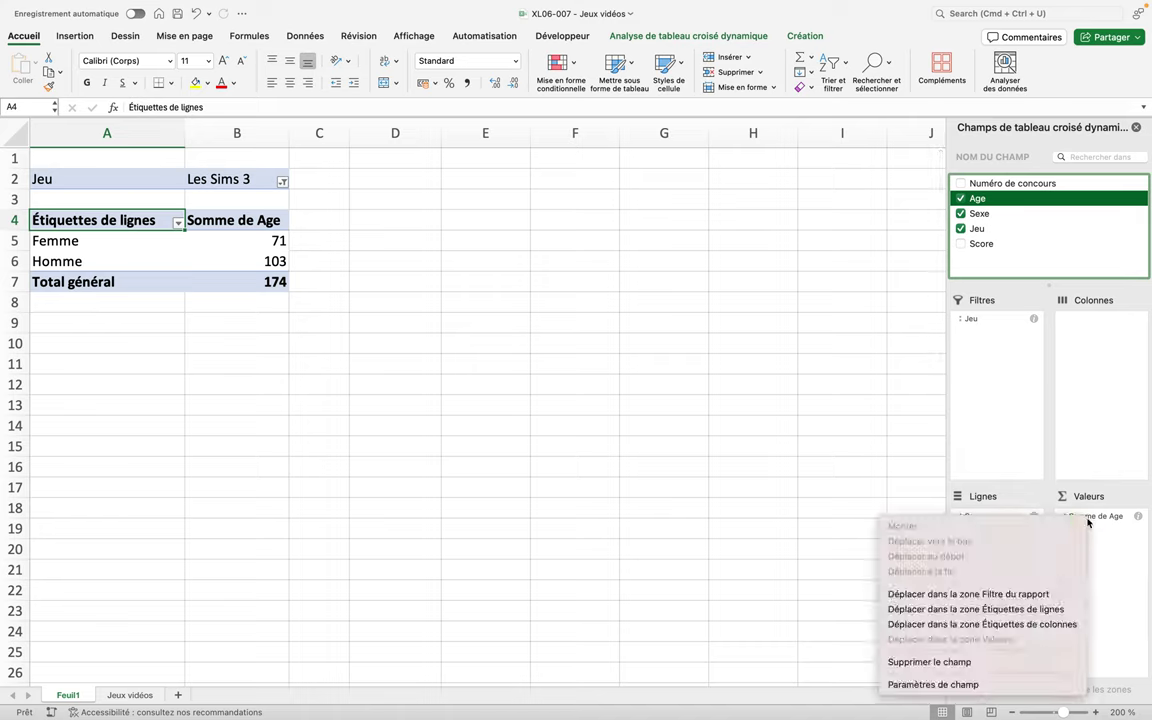
{"action": "left_click", "coordinate": [965, 684]}
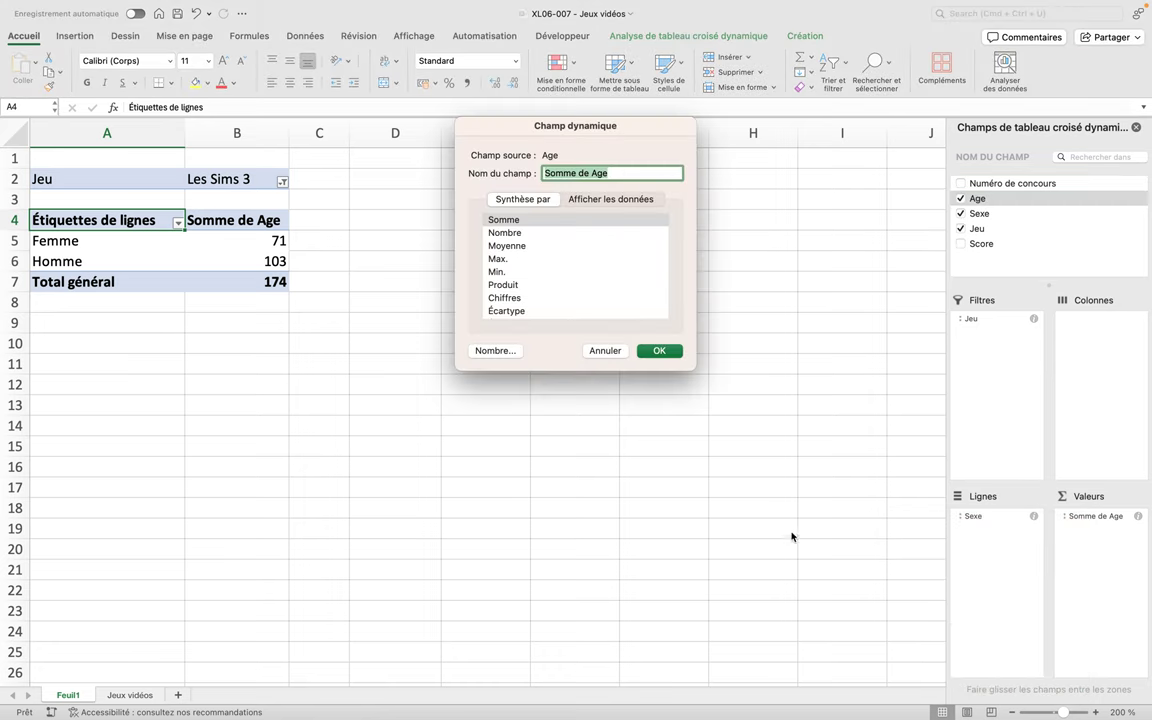
{"action": "left_click", "coordinate": [517, 246]}
{"action": "left_click", "coordinate": [652, 351]}
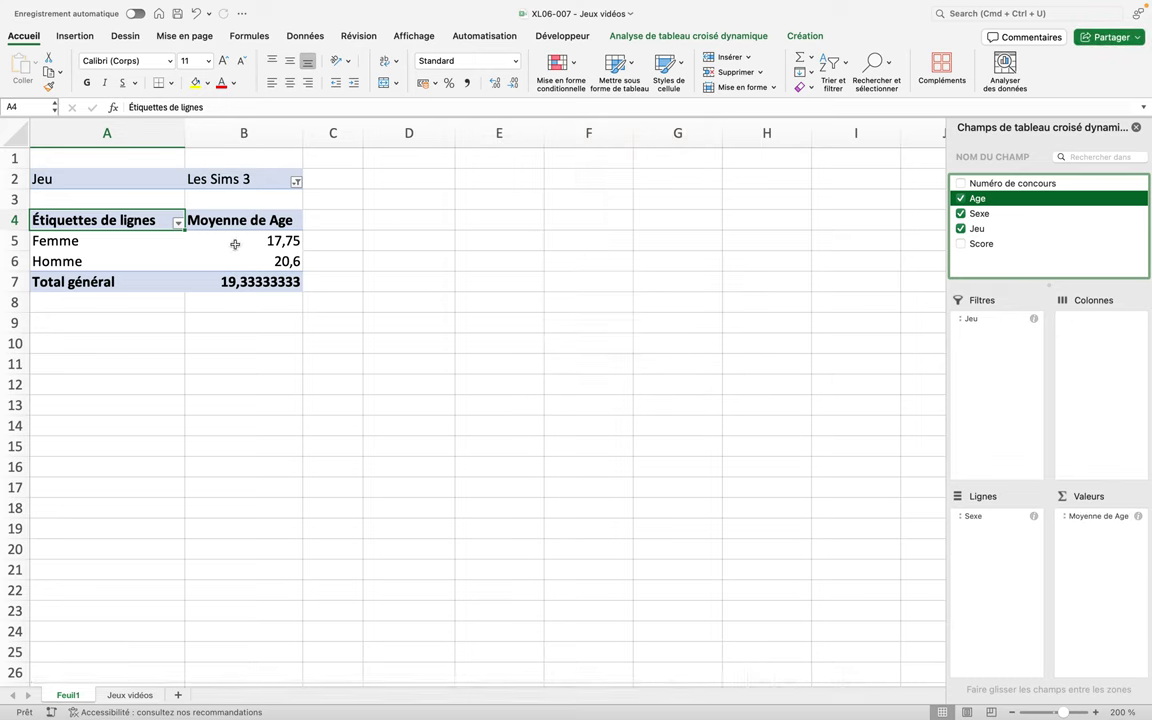
Remove two decimals from the women's average age in B5 so it shows 18
{"action": "left_click", "coordinate": [267, 242]}
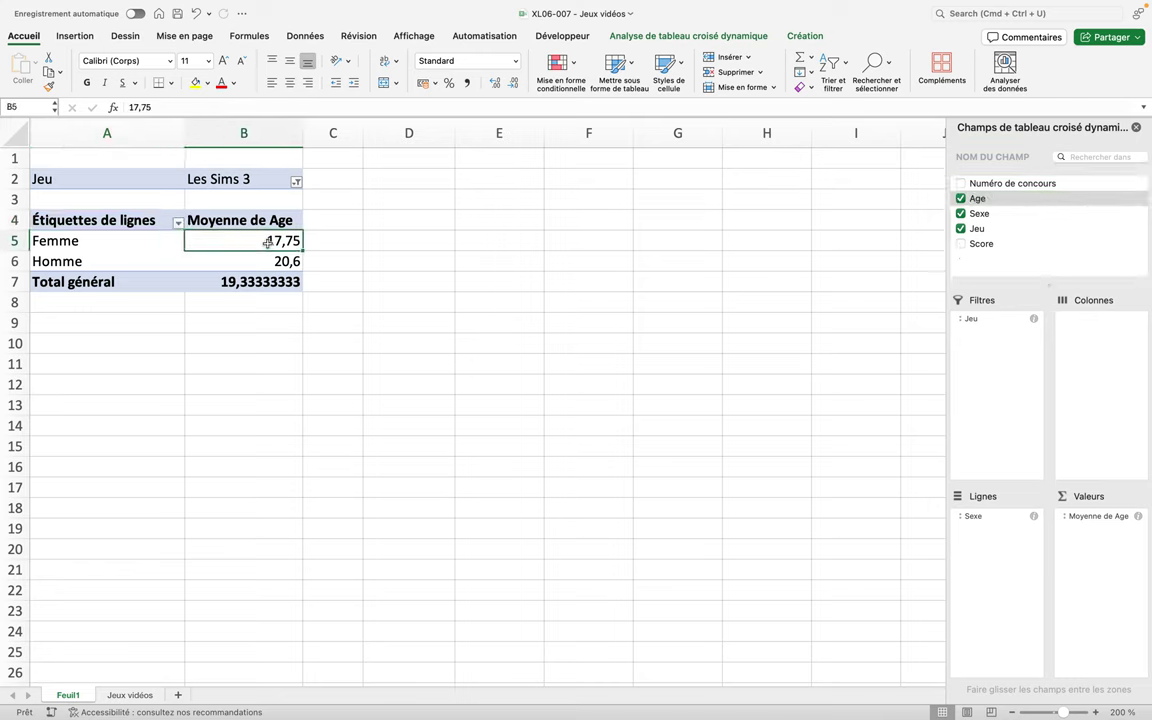
{"action": "left_click", "coordinate": [516, 63]}
{"action": "left_click", "coordinate": [516, 64]}
{"action": "left_click", "coordinate": [516, 64]}
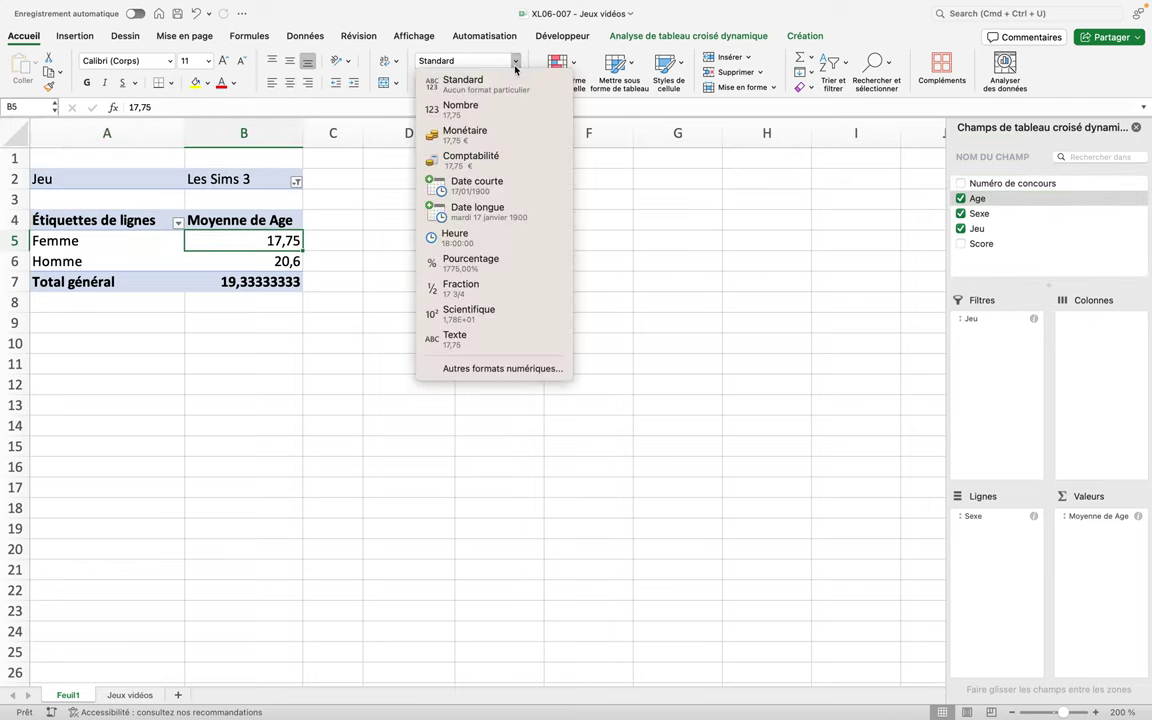
{"action": "left_click", "coordinate": [516, 64]}
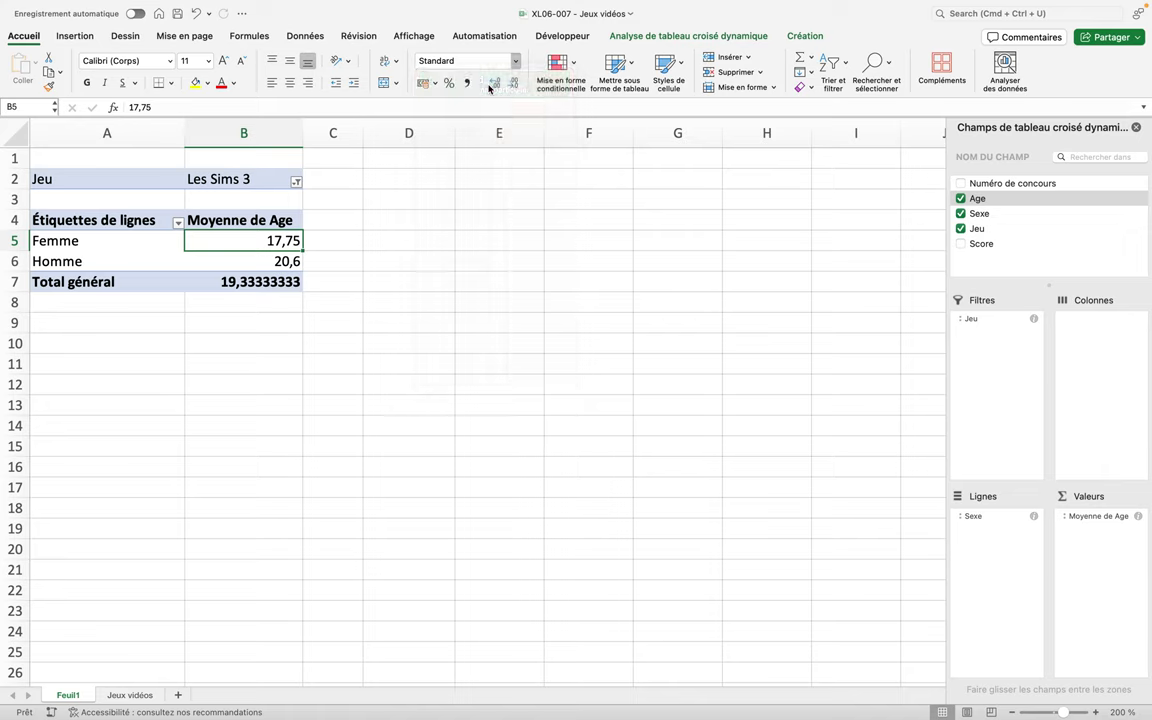
{"action": "left_click", "coordinate": [516, 64]}
{"action": "key", "text": "Escape"}
{"action": "left_click", "coordinate": [513, 83]}
{"action": "left_click", "coordinate": [513, 83]}
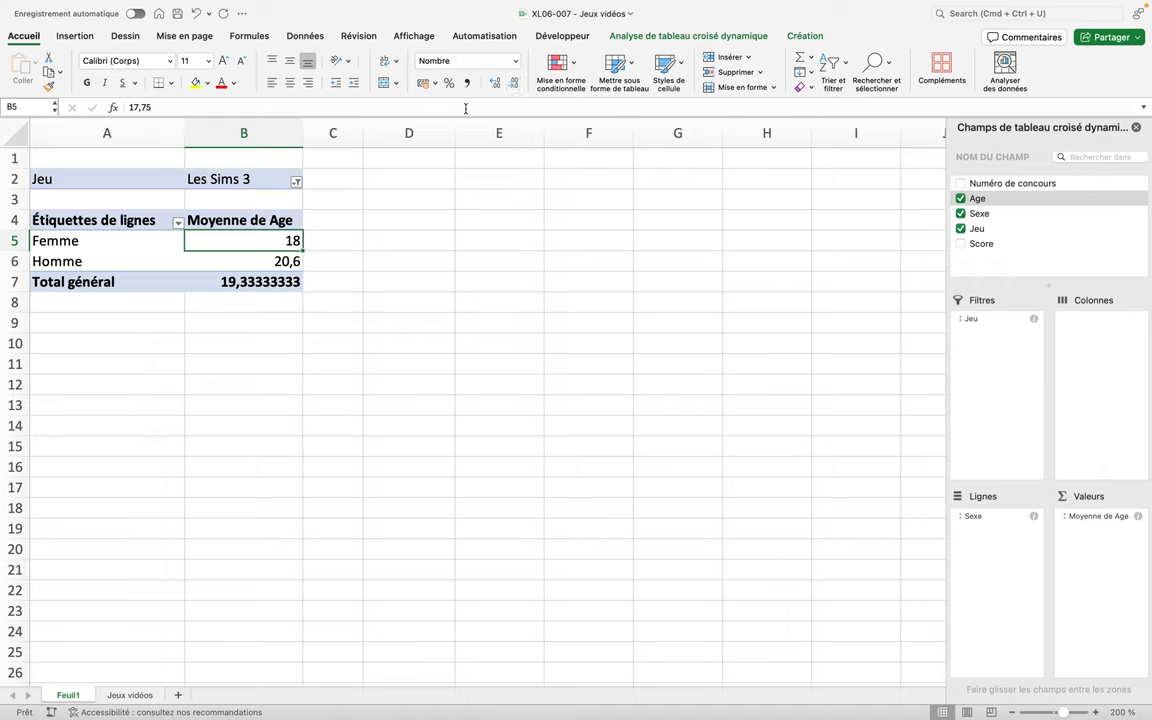
Round the averages in B6:B7 to whole numbers, showing 21 and 19
{"action": "left_click", "coordinate": [231, 262]}
{"action": "left_click_drag", "start_coordinate": [231, 262], "coordinate": [231, 282]}
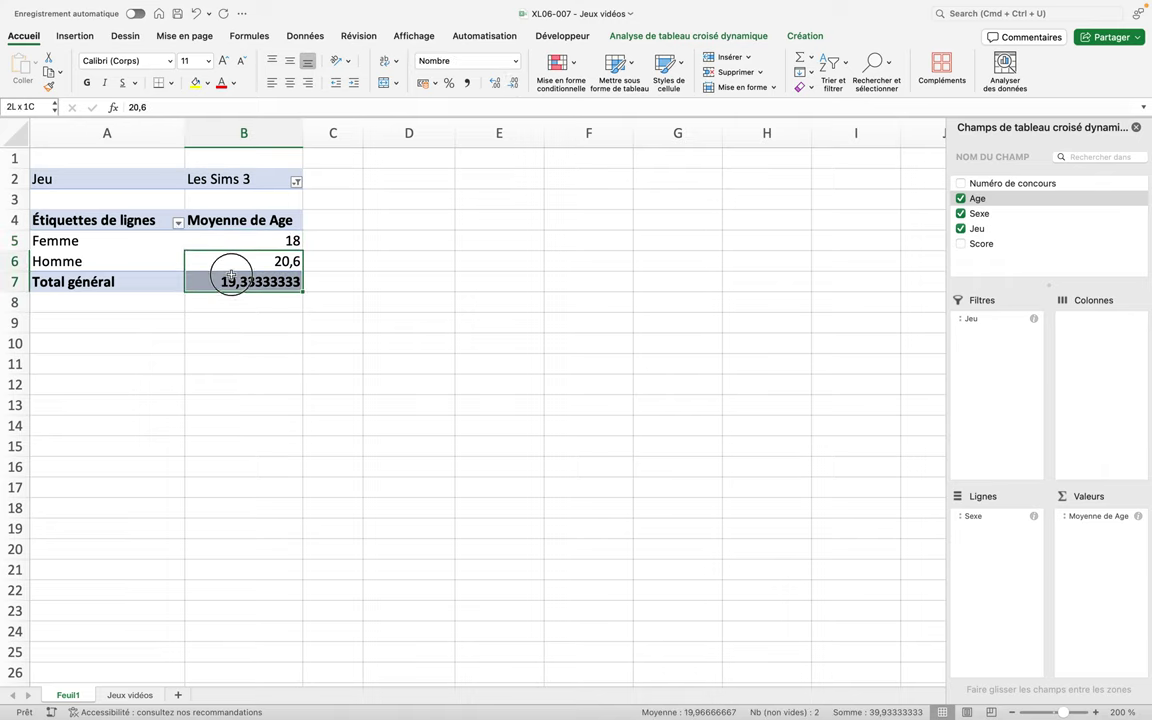
{"action": "left_click", "coordinate": [513, 83]}
{"action": "right_click", "coordinate": [308, 317]}
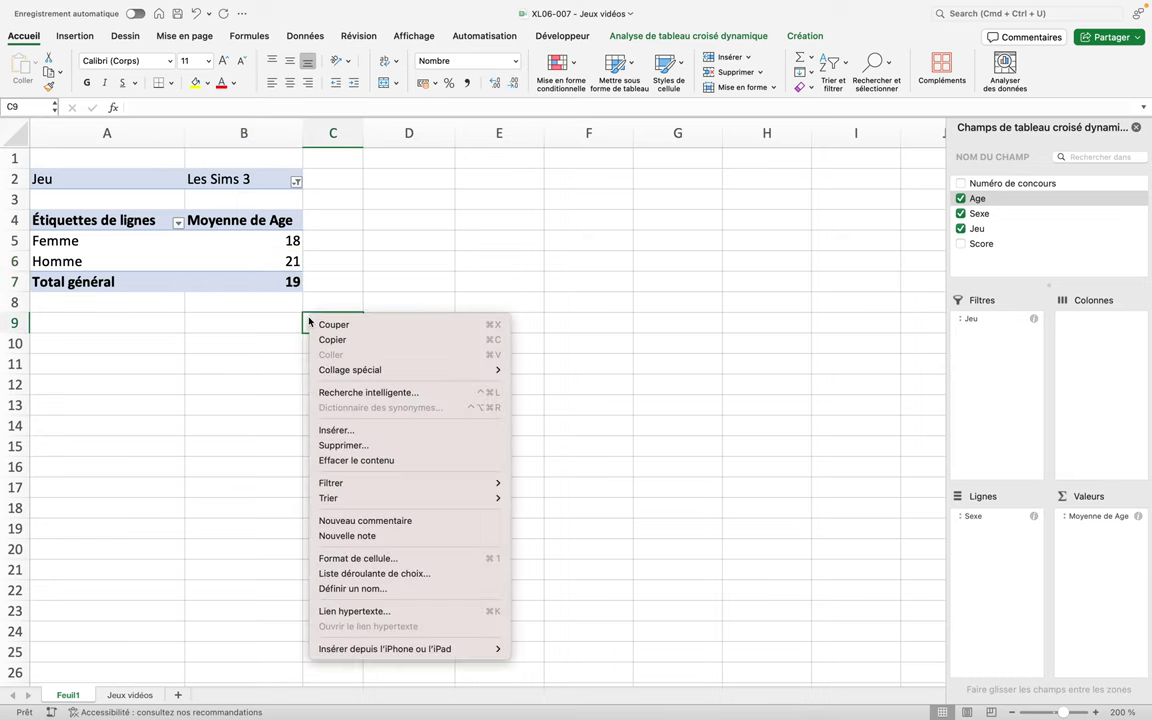
Dismiss the cell context menu and select the pivot table again
{"action": "left_click", "coordinate": [252, 285]}
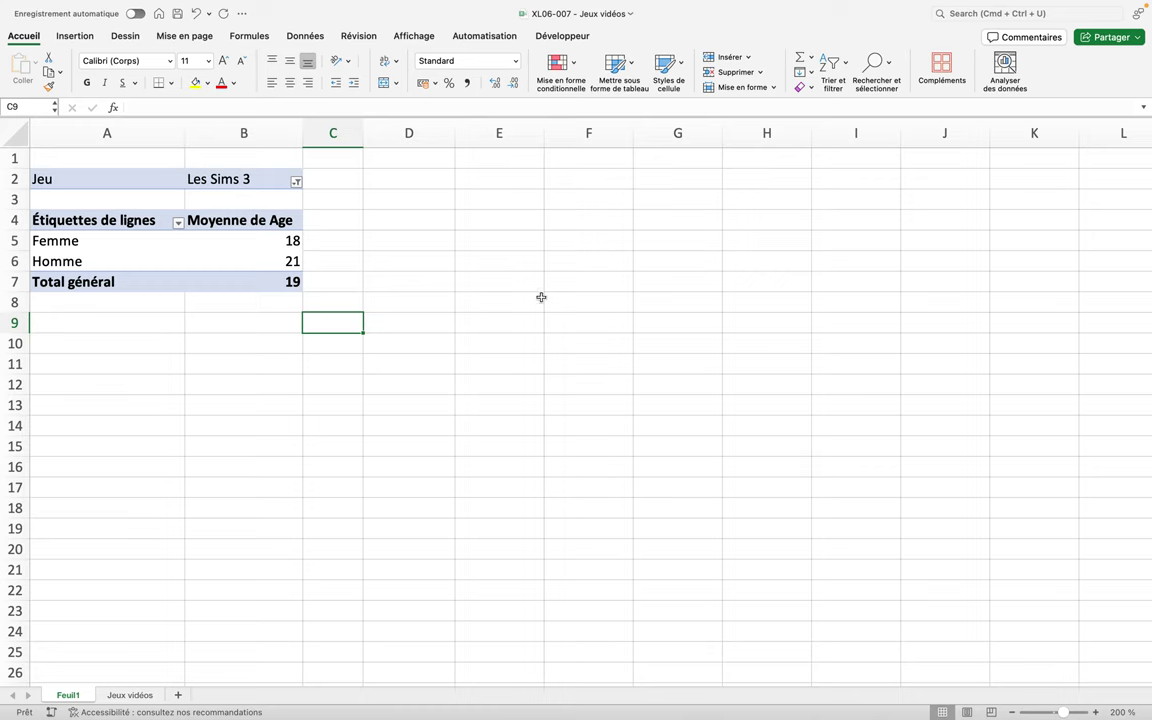
{"action": "left_click", "coordinate": [243, 241]}
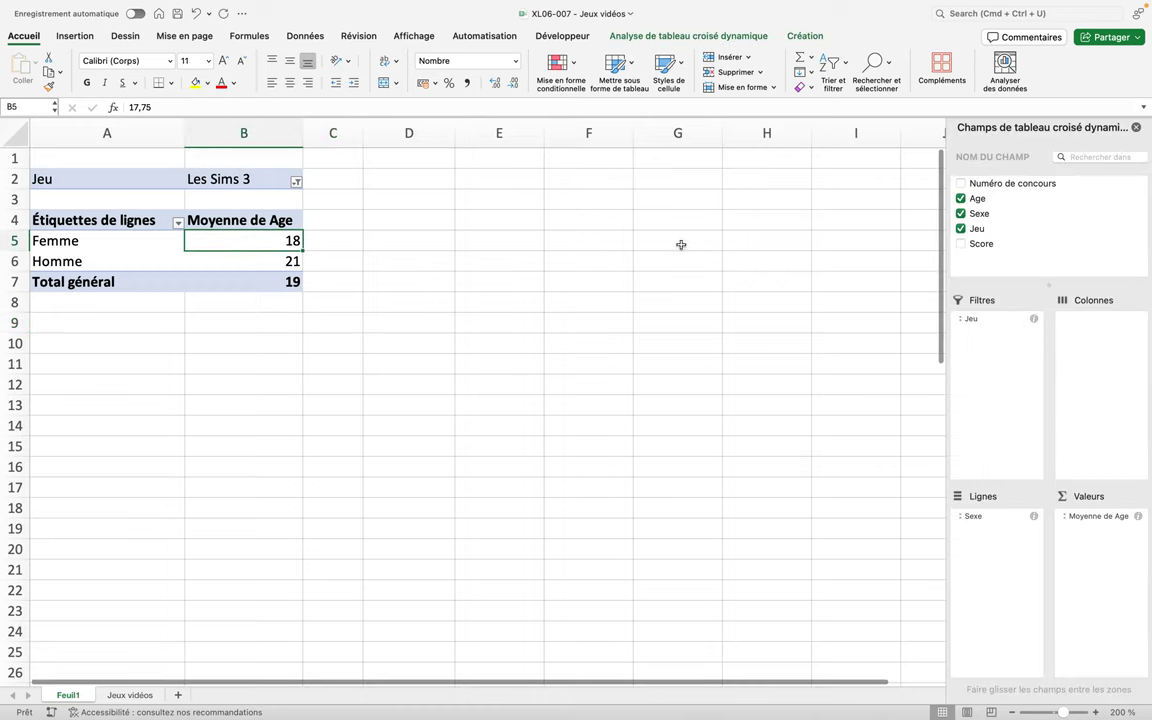
Make Age the only pivot row field, removing Sexe, Moyenne de Age and the Jeu filter
{"action": "left_click_drag", "start_coordinate": [977, 199], "coordinate": [978, 531]}
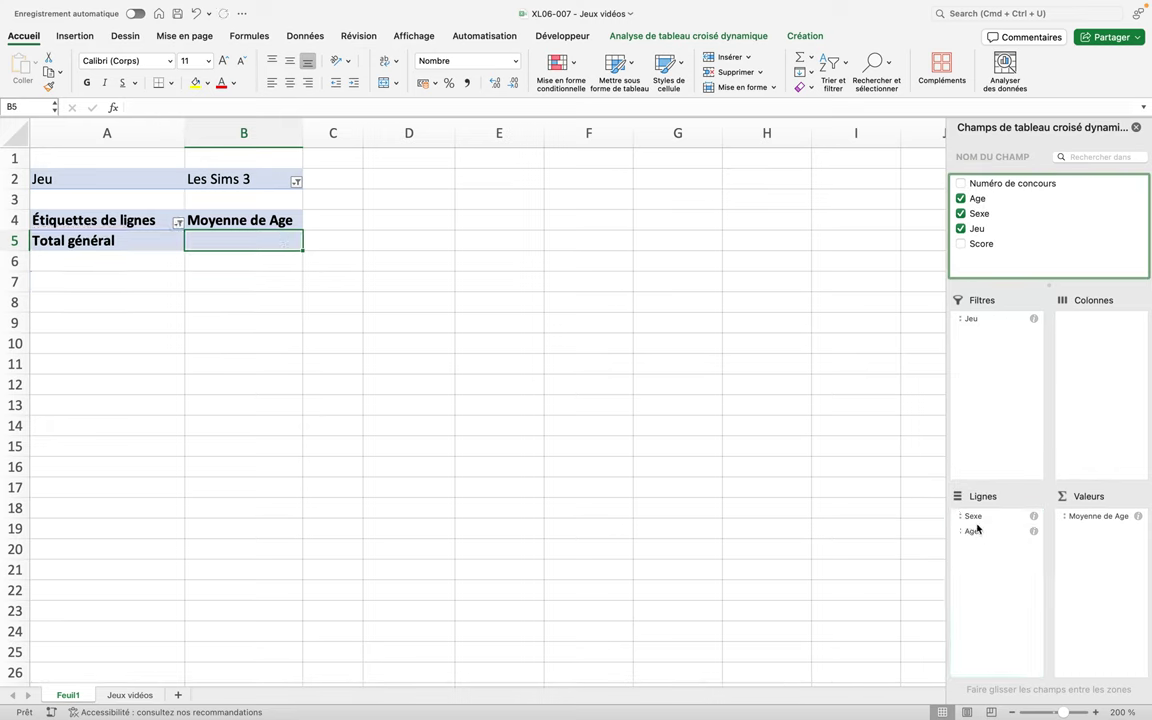
{"action": "left_click_drag", "start_coordinate": [976, 518], "coordinate": [748, 466]}
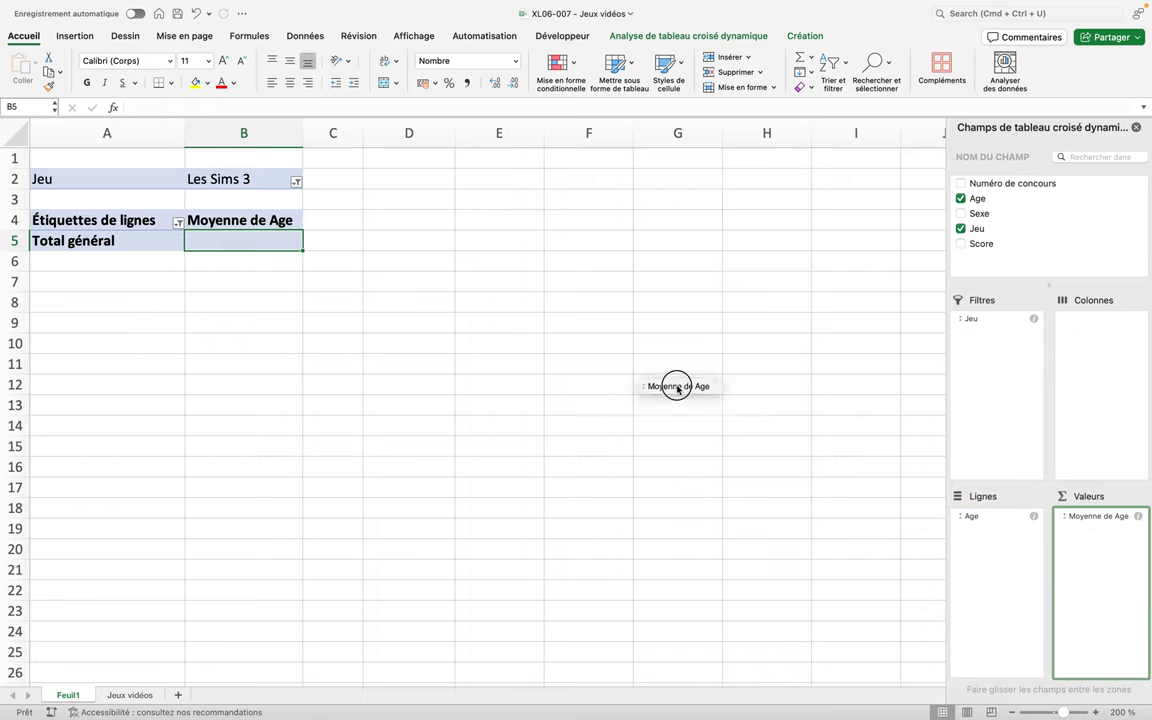
{"action": "left_click_drag", "start_coordinate": [1093, 519], "coordinate": [670, 385]}
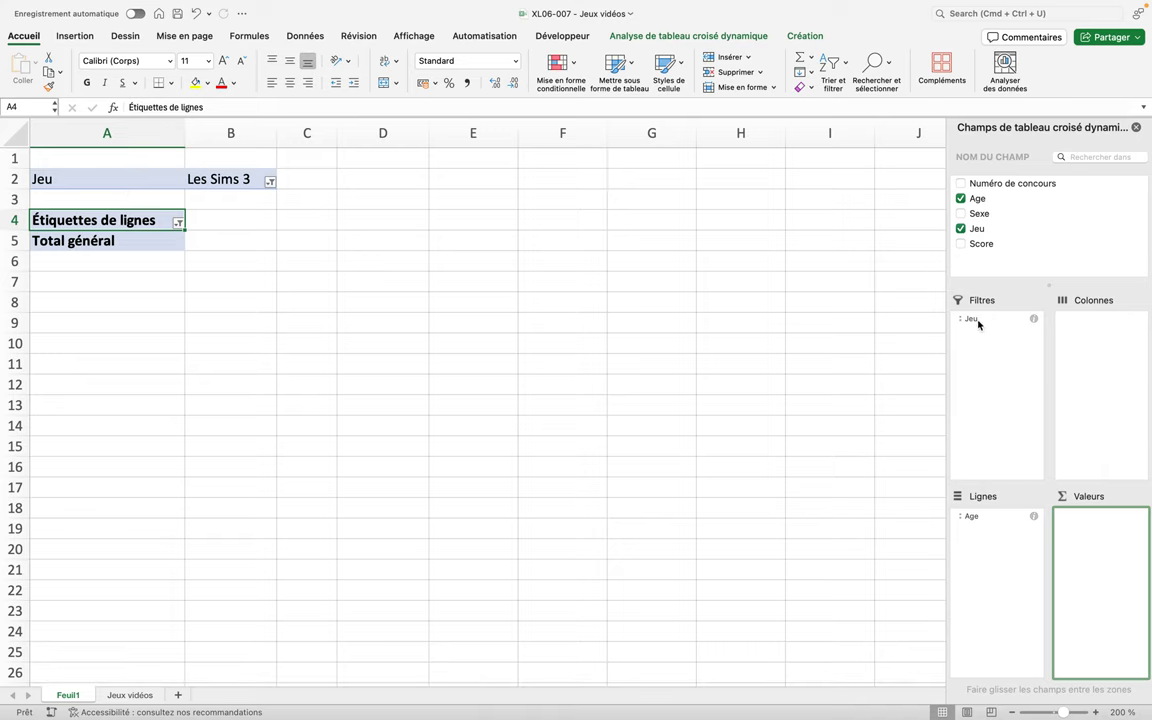
{"action": "left_click_drag", "start_coordinate": [978, 322], "coordinate": [592, 323]}
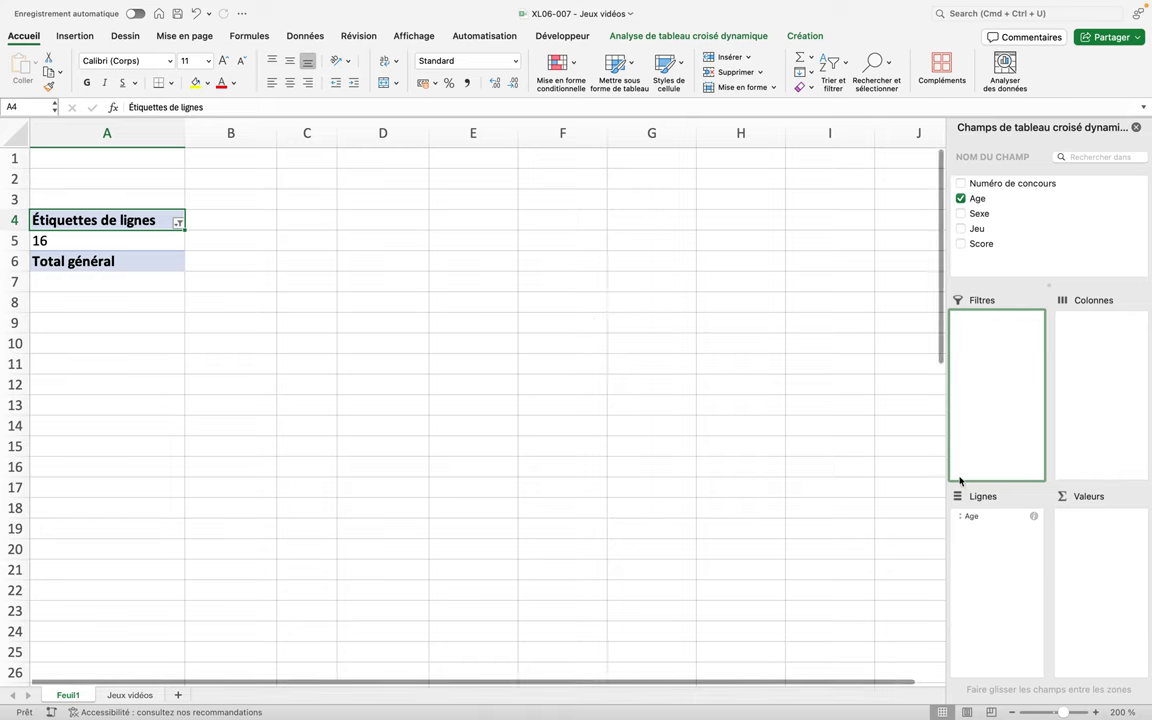
Select all ages in the row filter and add Numéro de concours to the pivot values
{"action": "left_click", "coordinate": [179, 224]}
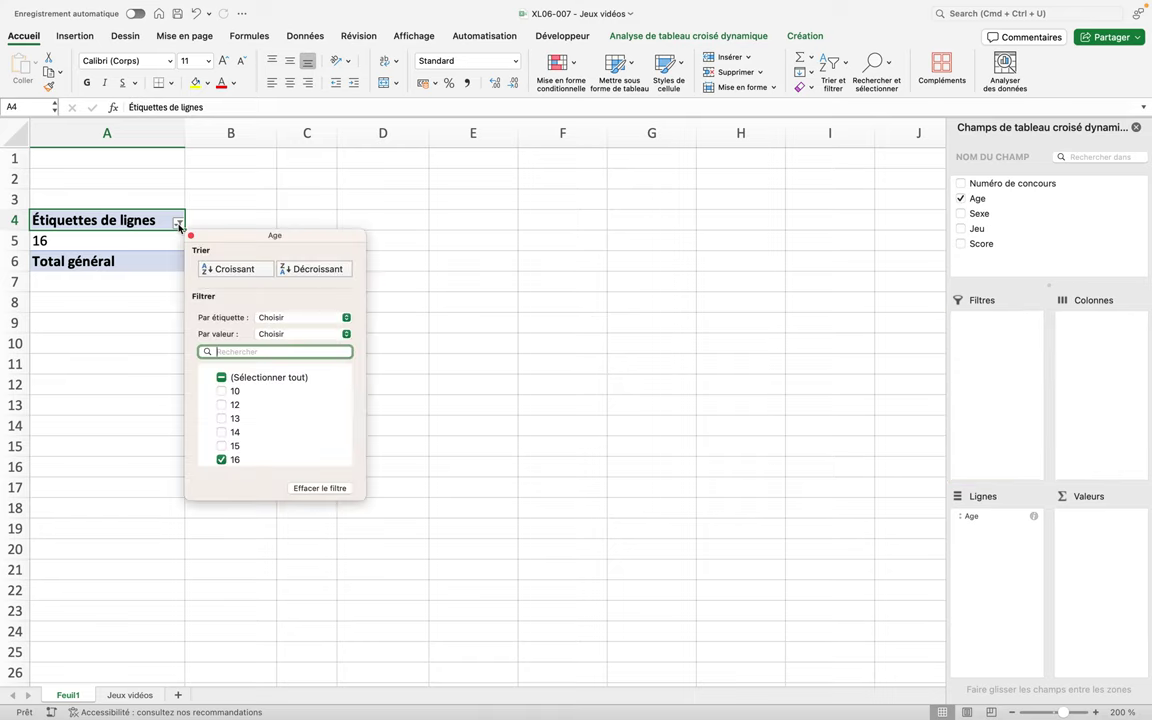
{"action": "left_click", "coordinate": [223, 378]}
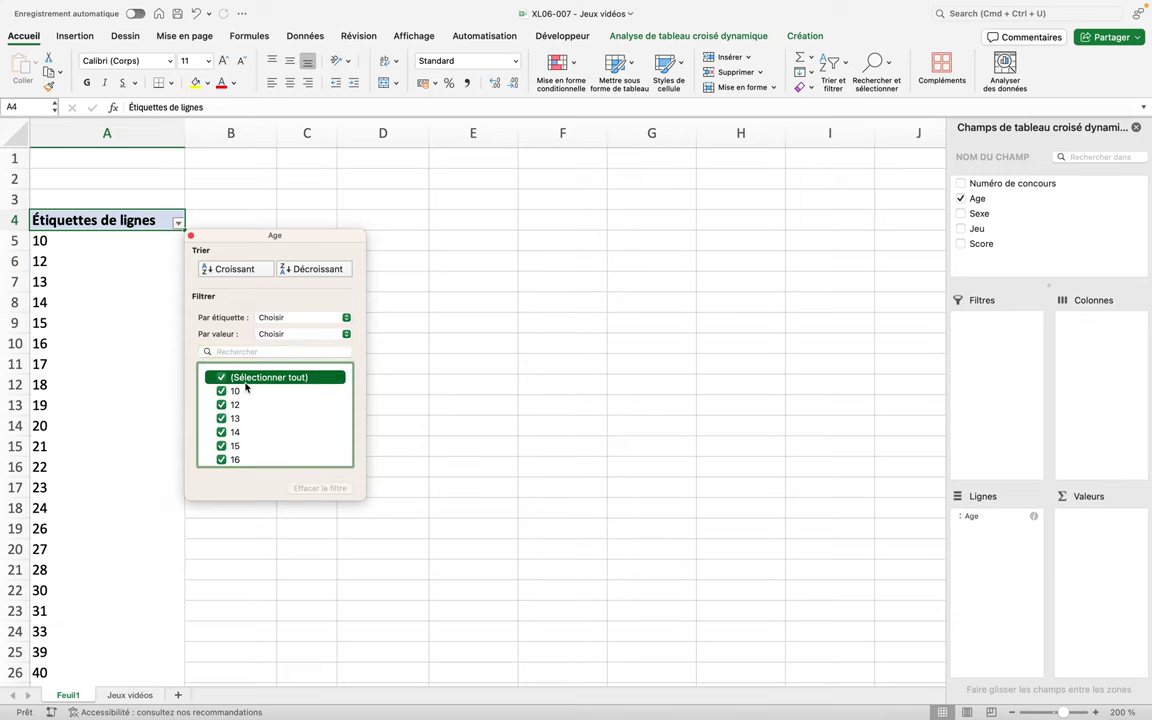
{"action": "left_click", "coordinate": [349, 396]}
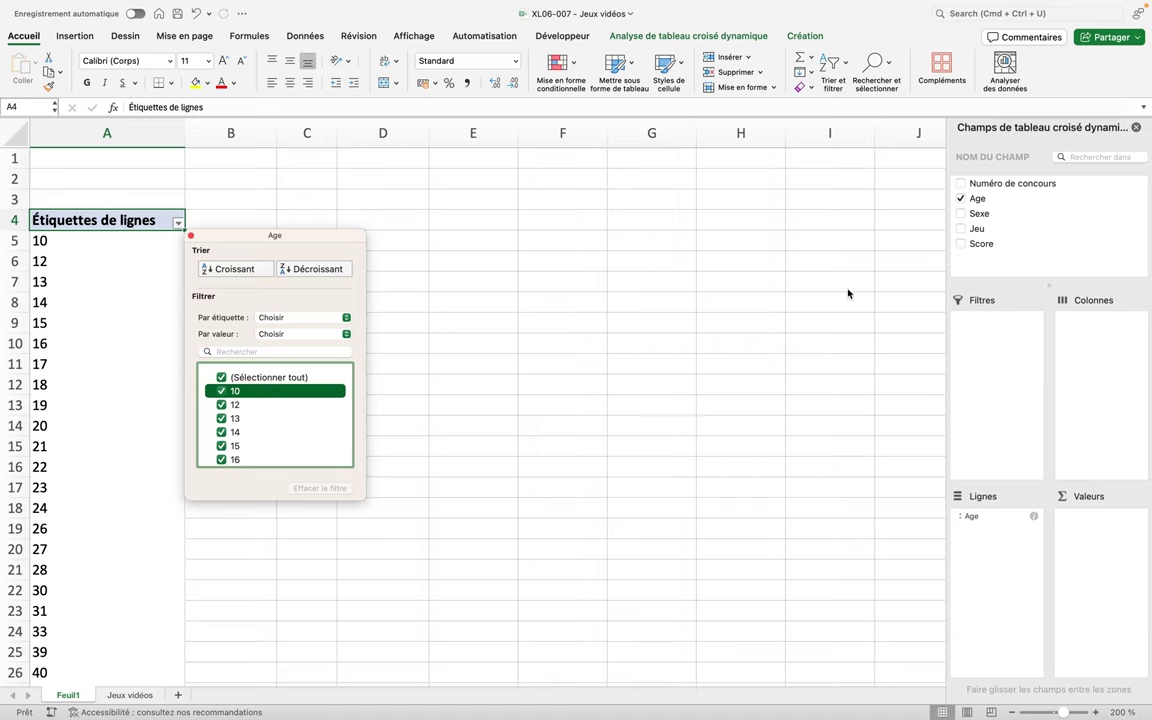
{"action": "left_click_drag", "start_coordinate": [985, 184], "coordinate": [1106, 540]}
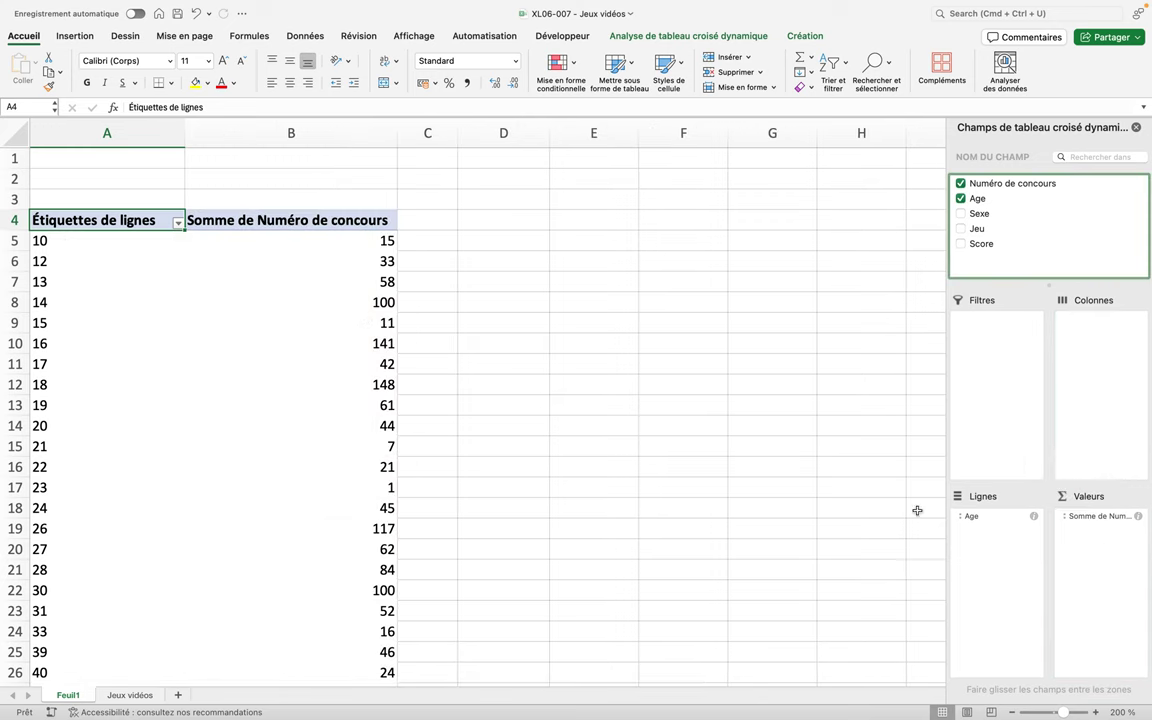
Change the Numéro de concours value field to summarize by Nombre (count) instead of sum
{"action": "left_click", "coordinate": [1076, 515]}
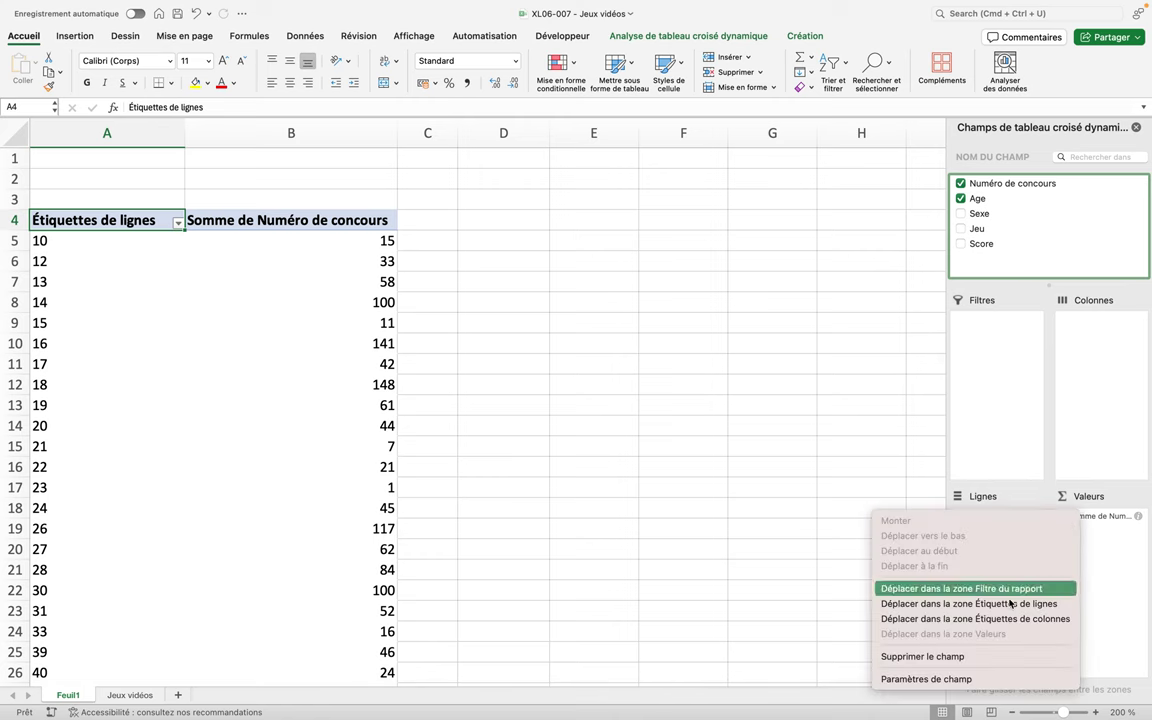
{"action": "left_click", "coordinate": [981, 680]}
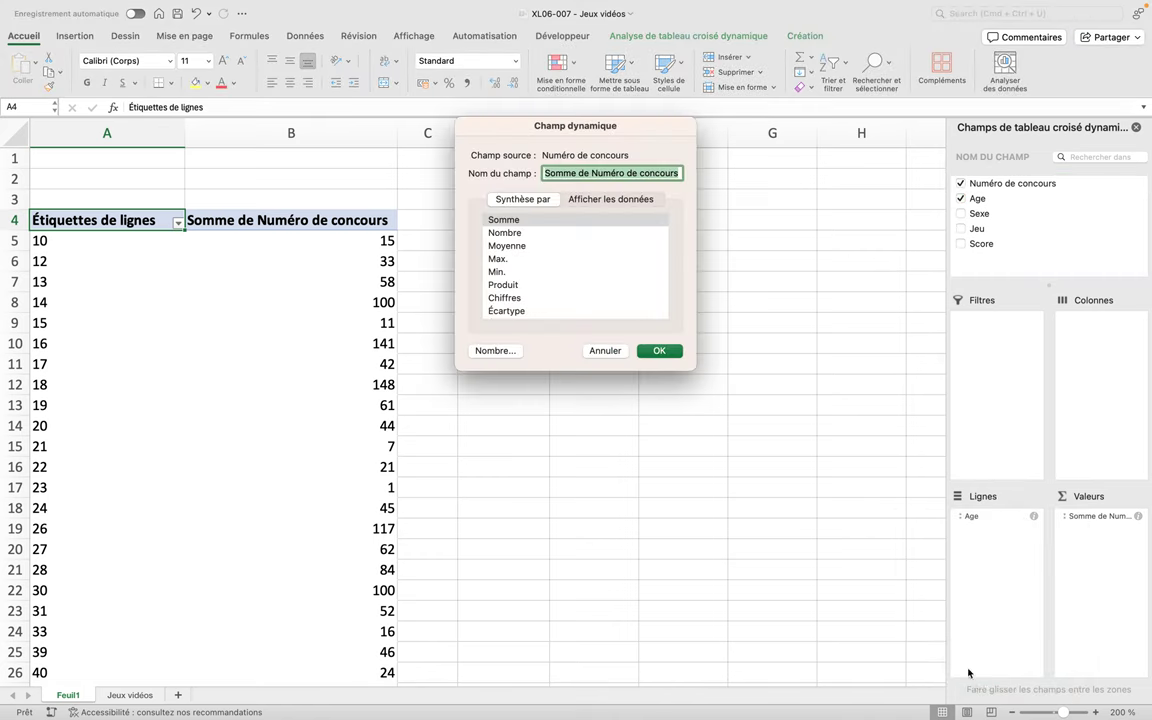
{"action": "left_click", "coordinate": [510, 233]}
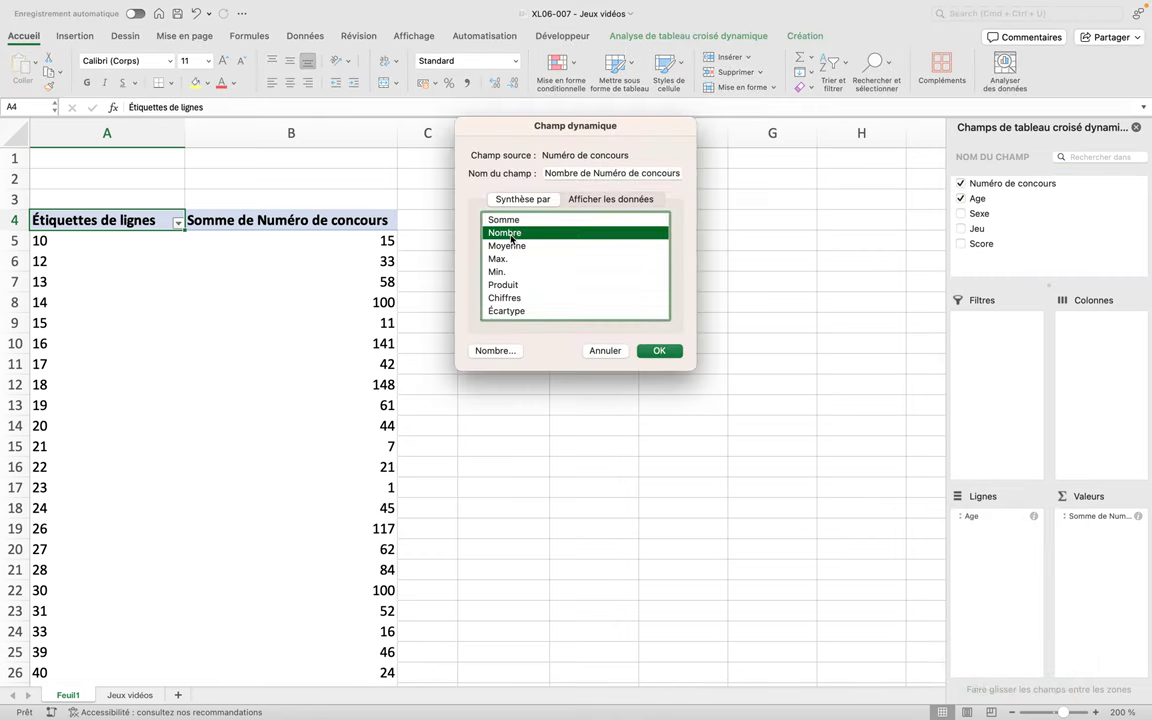
{"action": "left_click", "coordinate": [659, 351]}
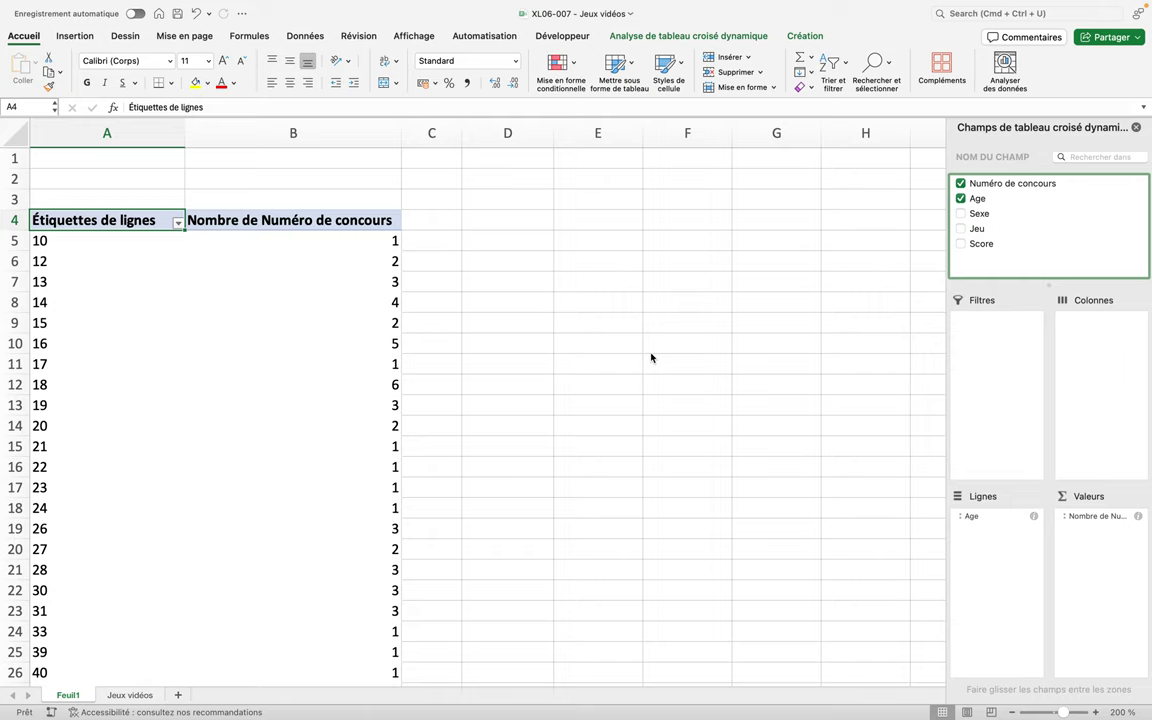
Sort the ages by entry count from largest to smallest
{"action": "left_click", "coordinate": [362, 259]}
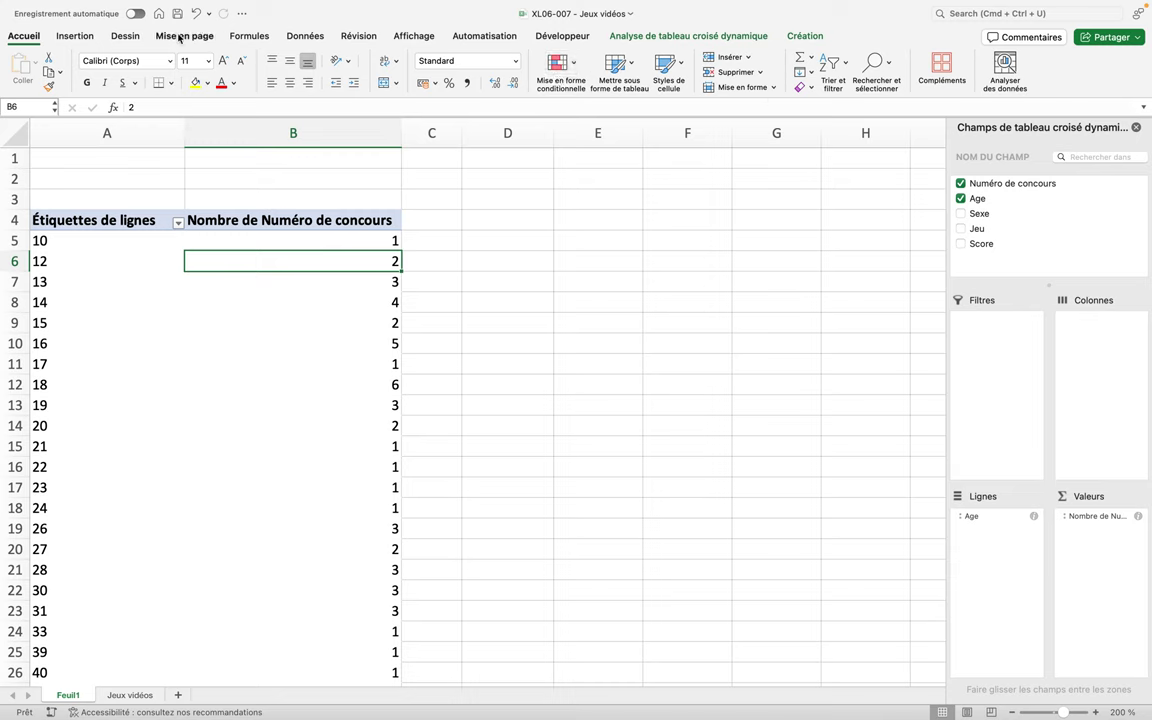
{"action": "left_click", "coordinate": [834, 66]}
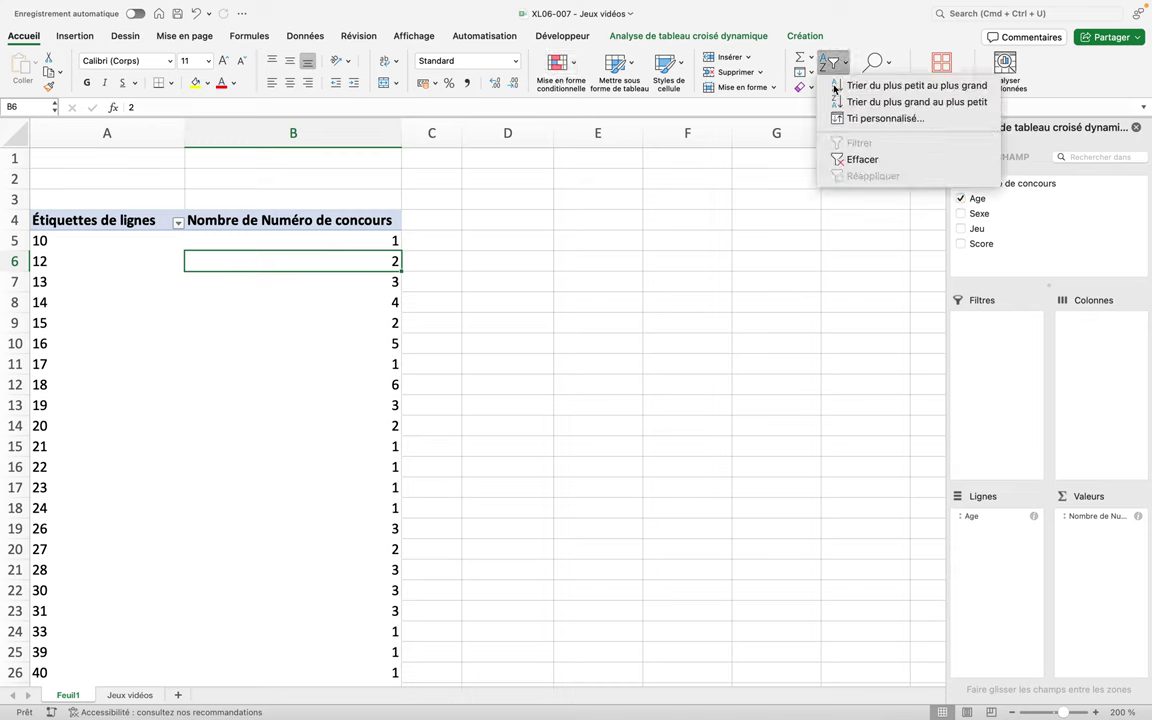
{"action": "left_click", "coordinate": [851, 101]}
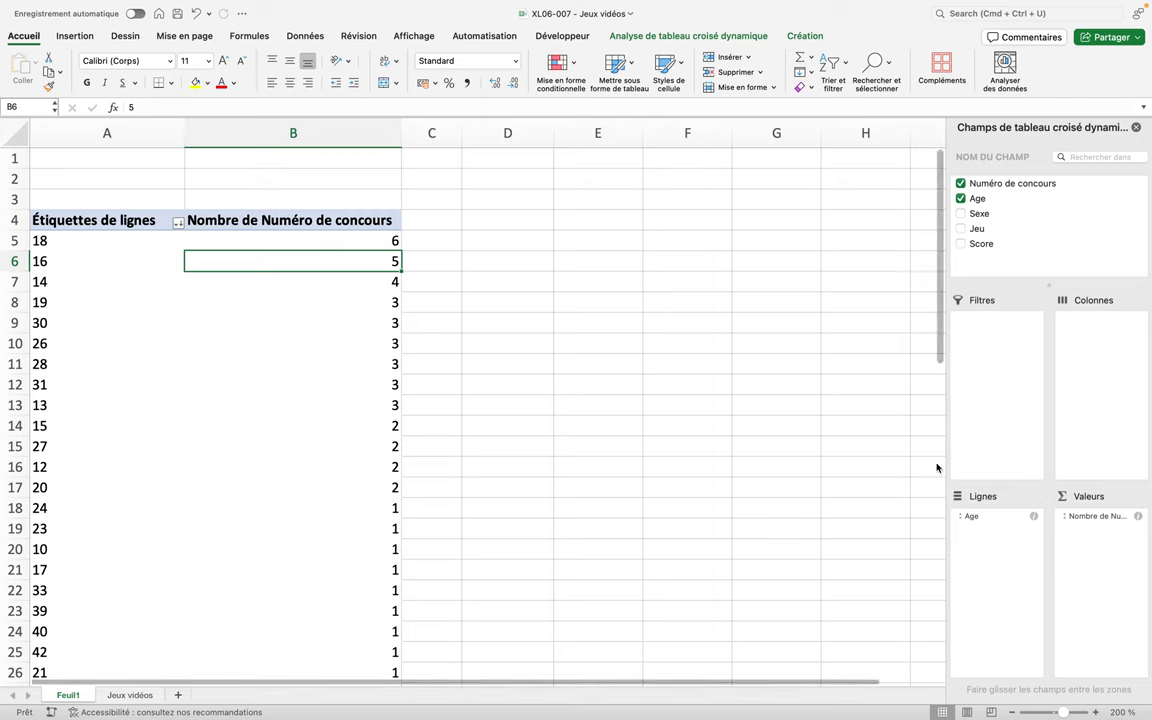
{"action": "left_click", "coordinate": [1108, 517]}
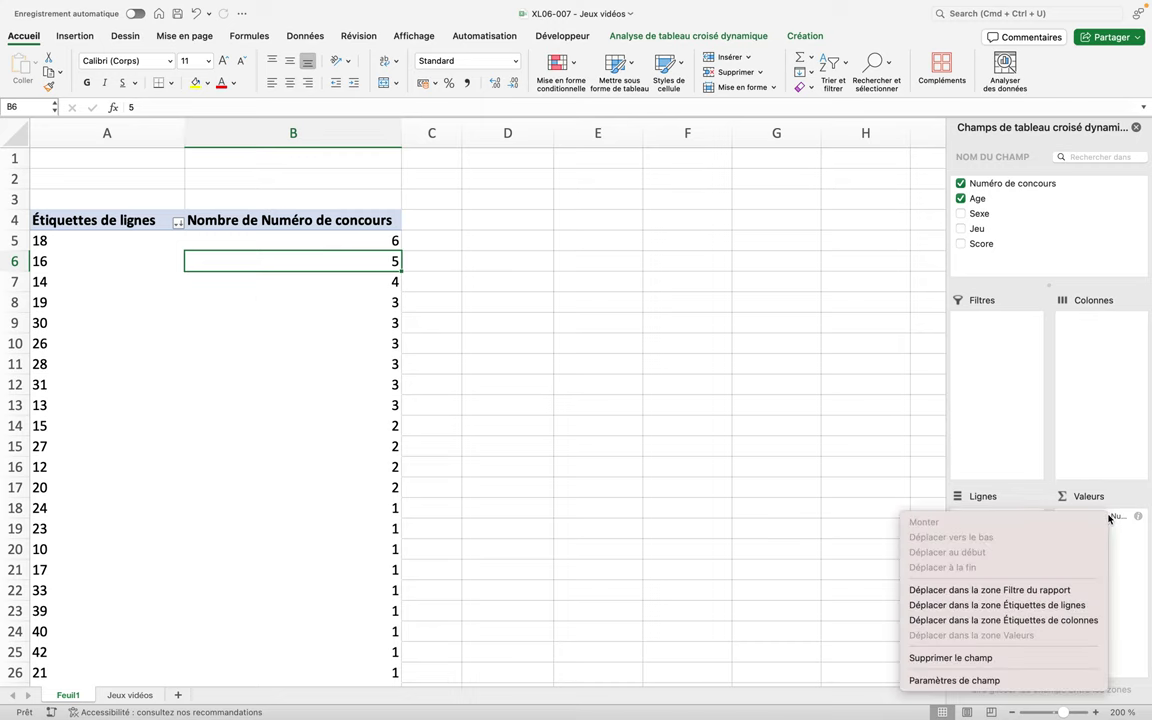
Display the entry counts as '% du total de la colonne'
{"action": "left_click", "coordinate": [958, 683]}
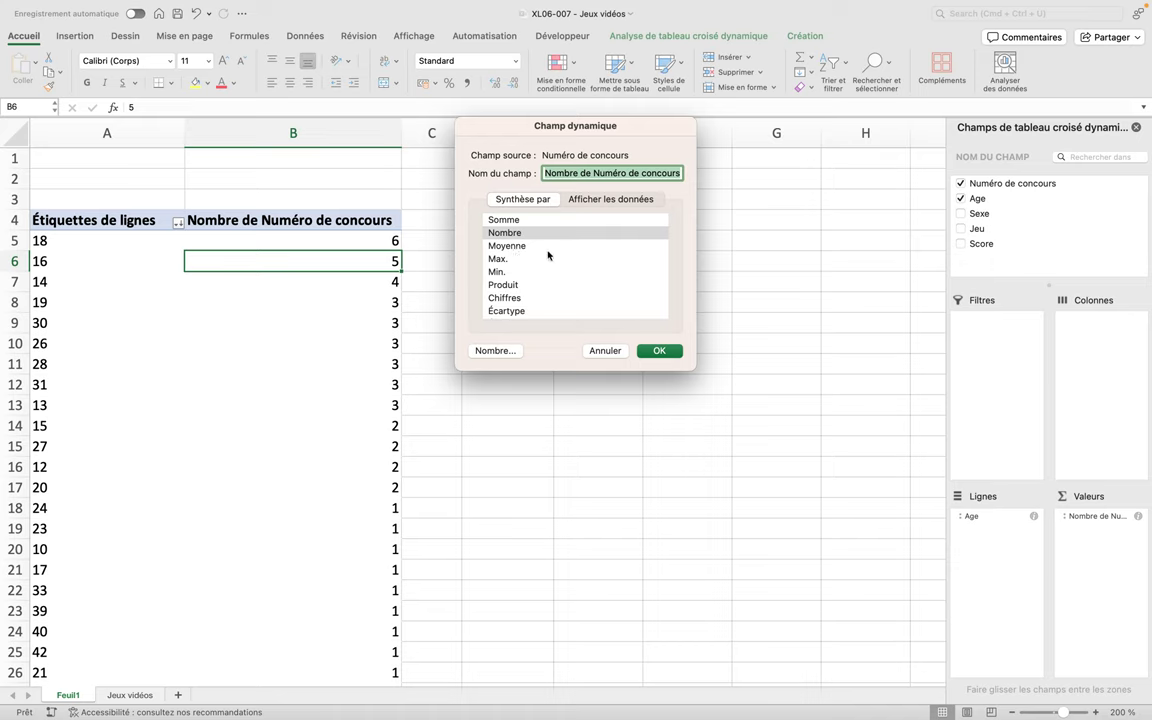
{"action": "left_click", "coordinate": [600, 199]}
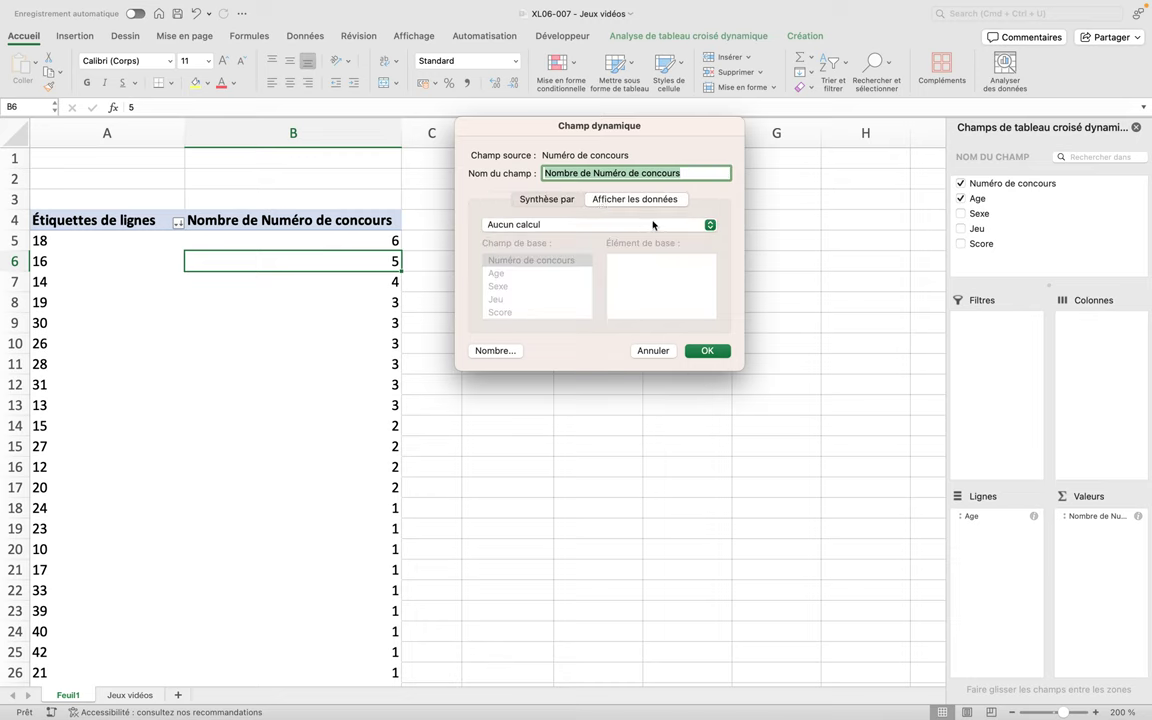
{"action": "left_click", "coordinate": [709, 225]}
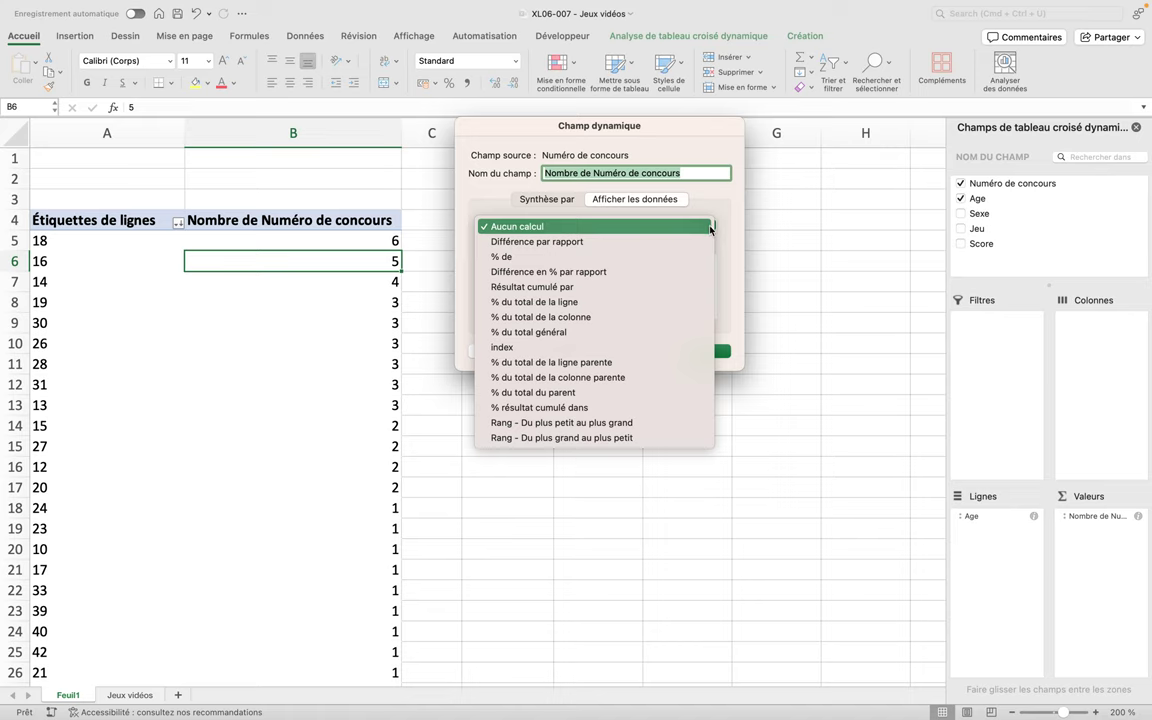
{"action": "left_click", "coordinate": [592, 317]}
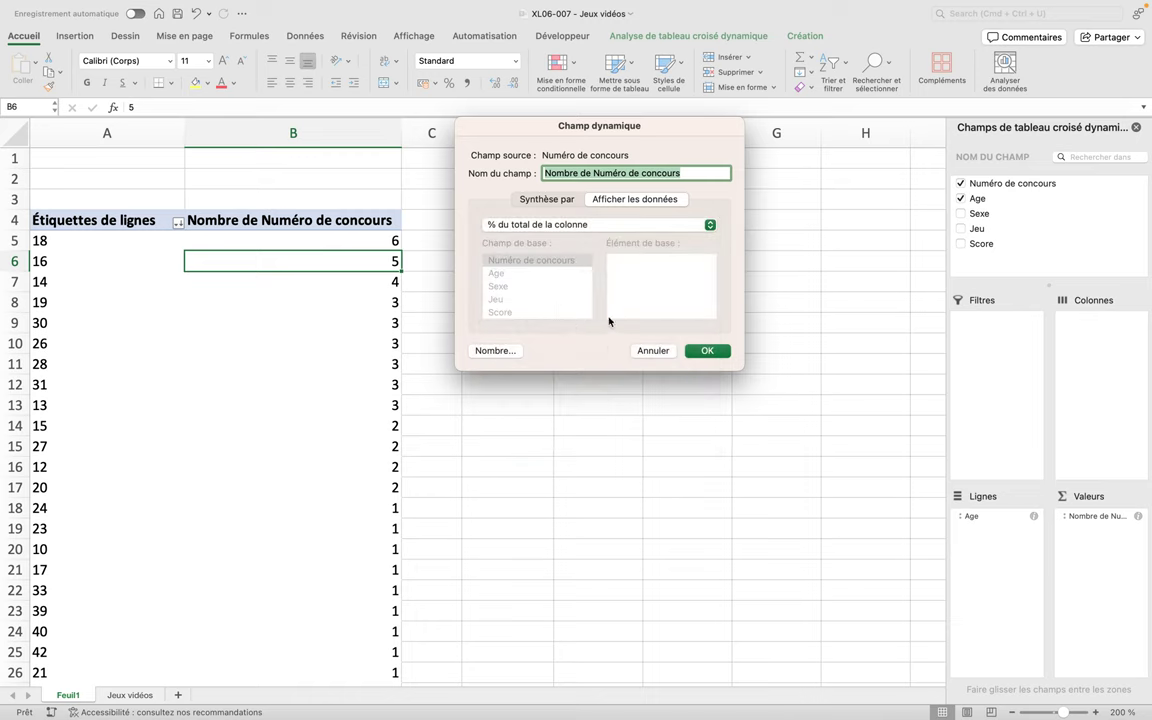
{"action": "left_click", "coordinate": [697, 351]}
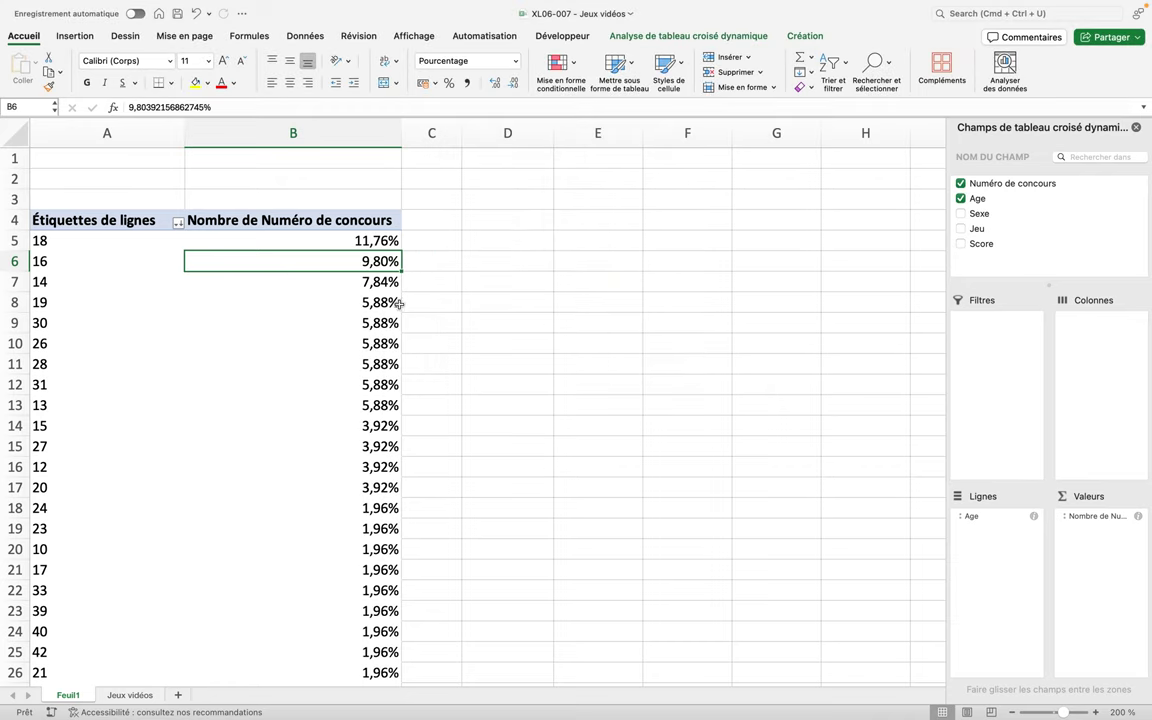
{"action": "scroll", "coordinate": [216, 303], "scroll_direction": "down", "scroll_amount": 3}
{"action": "scroll", "coordinate": [215, 303], "scroll_direction": "down", "scroll_amount": 2}
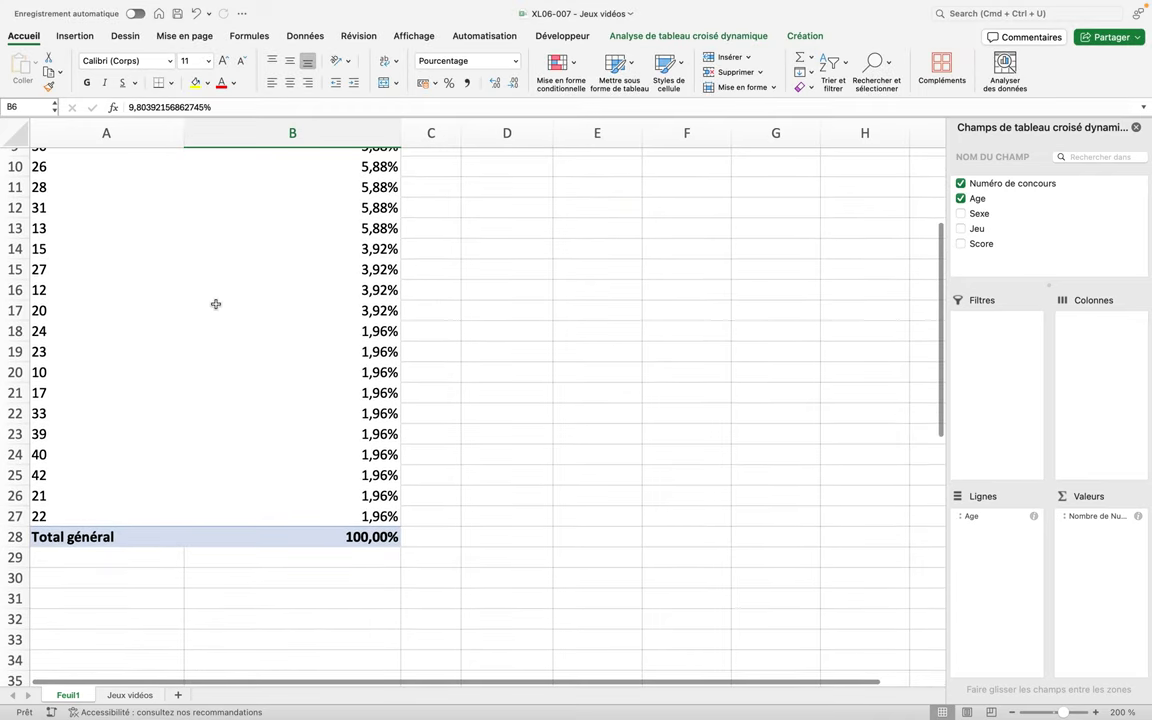
{"action": "scroll", "coordinate": [215, 303], "scroll_direction": "up", "scroll_amount": 2}
{"action": "scroll", "coordinate": [215, 303], "scroll_direction": "up", "scroll_amount": 2}
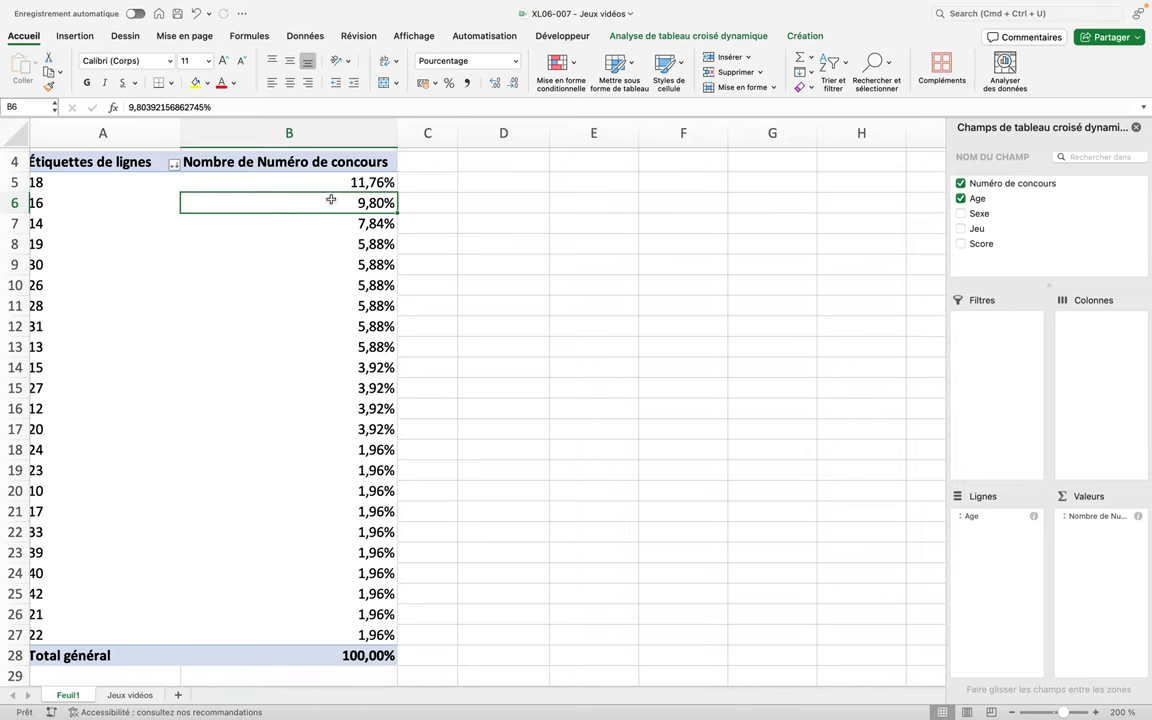
{"action": "scroll", "coordinate": [333, 191], "scroll_direction": "down", "scroll_amount": 1}
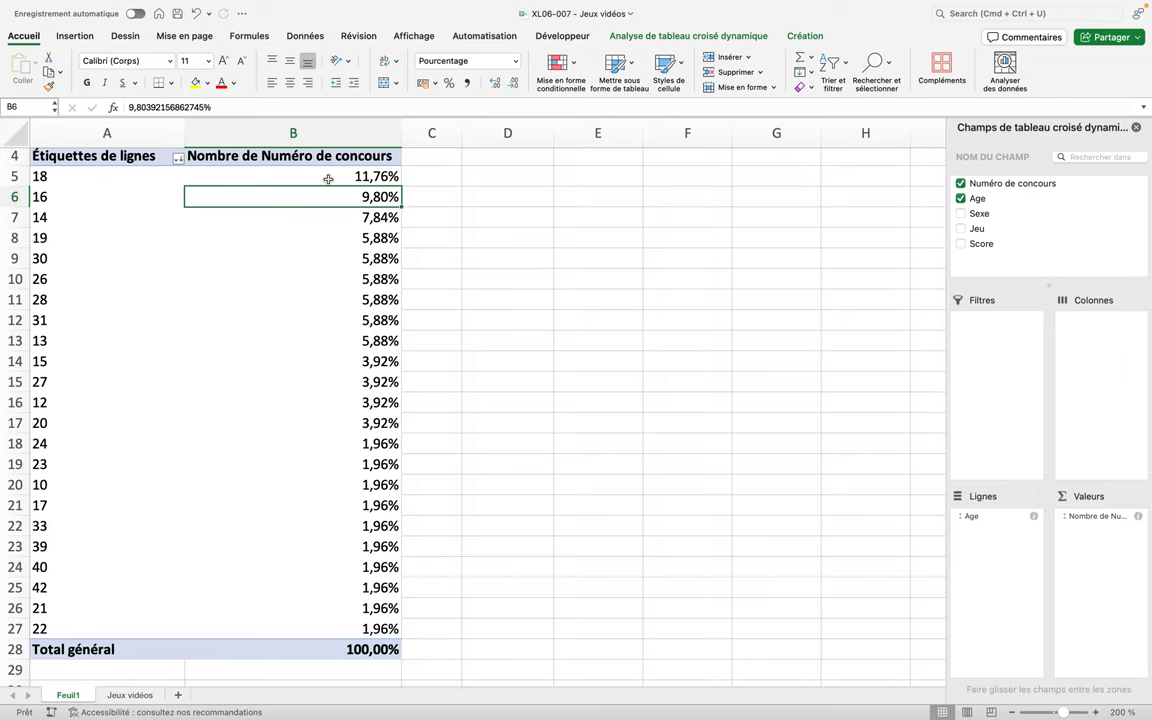
{"action": "scroll", "coordinate": [328, 179], "scroll_direction": "up", "scroll_amount": 1}
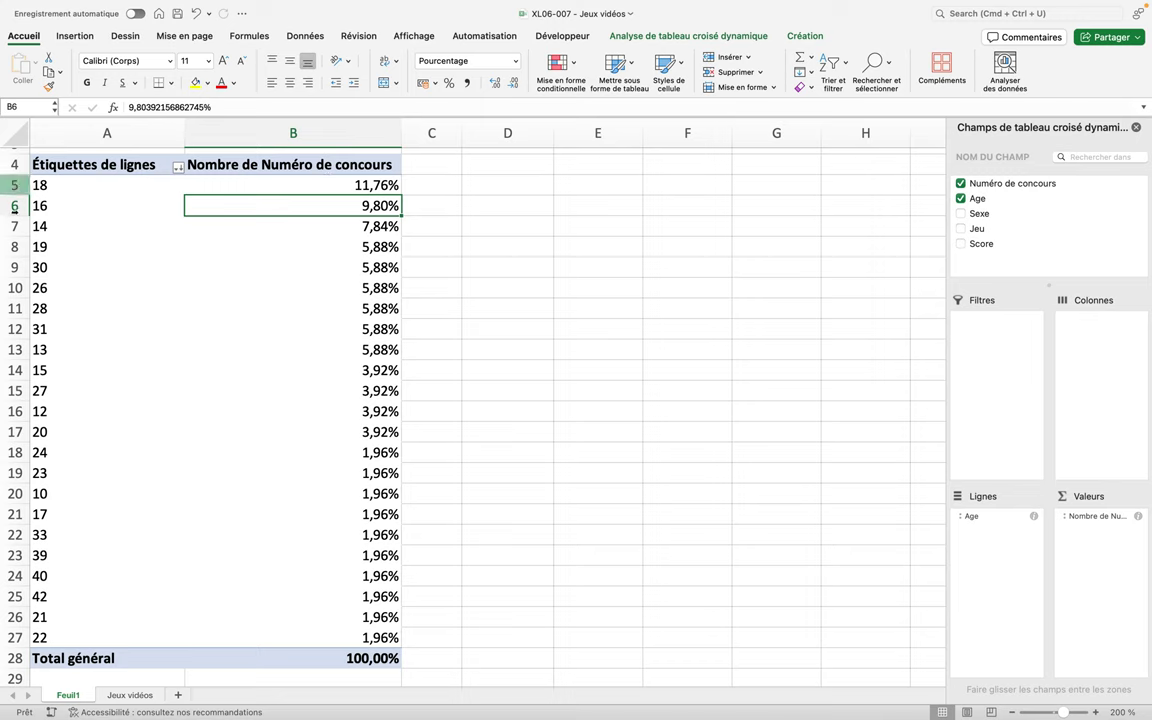
{"action": "left_click", "coordinate": [59, 228]}
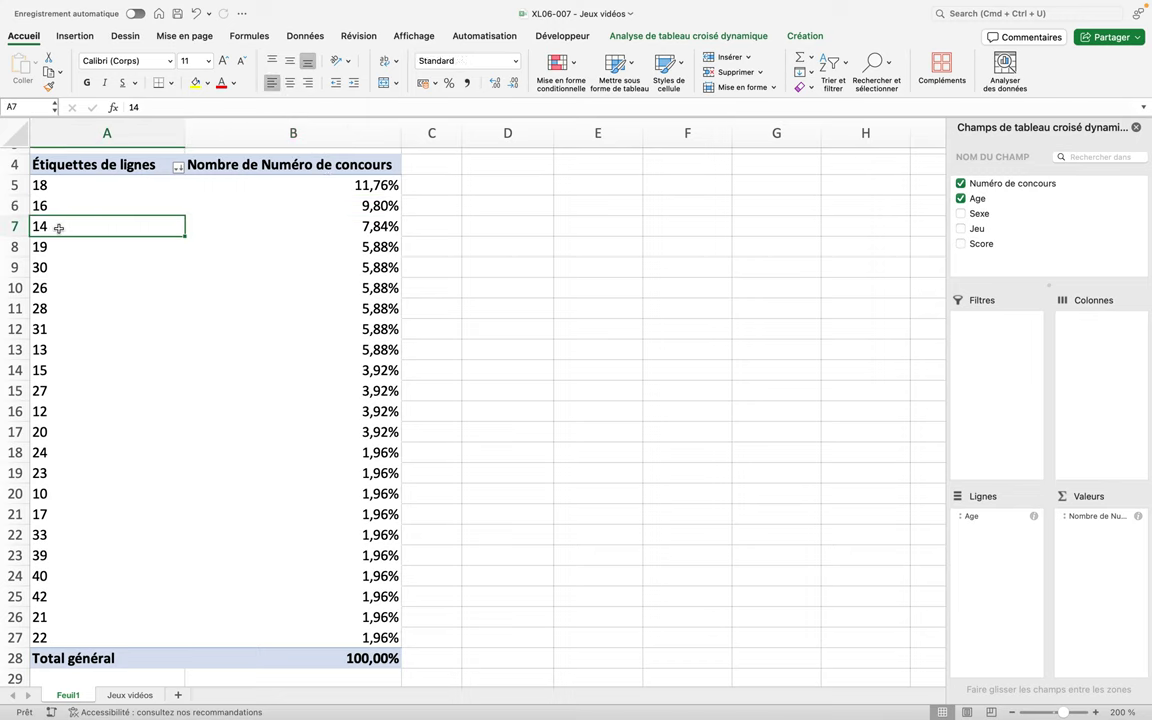
Sort the pivot's age rows from smallest to largest
{"action": "left_click", "coordinate": [833, 64]}
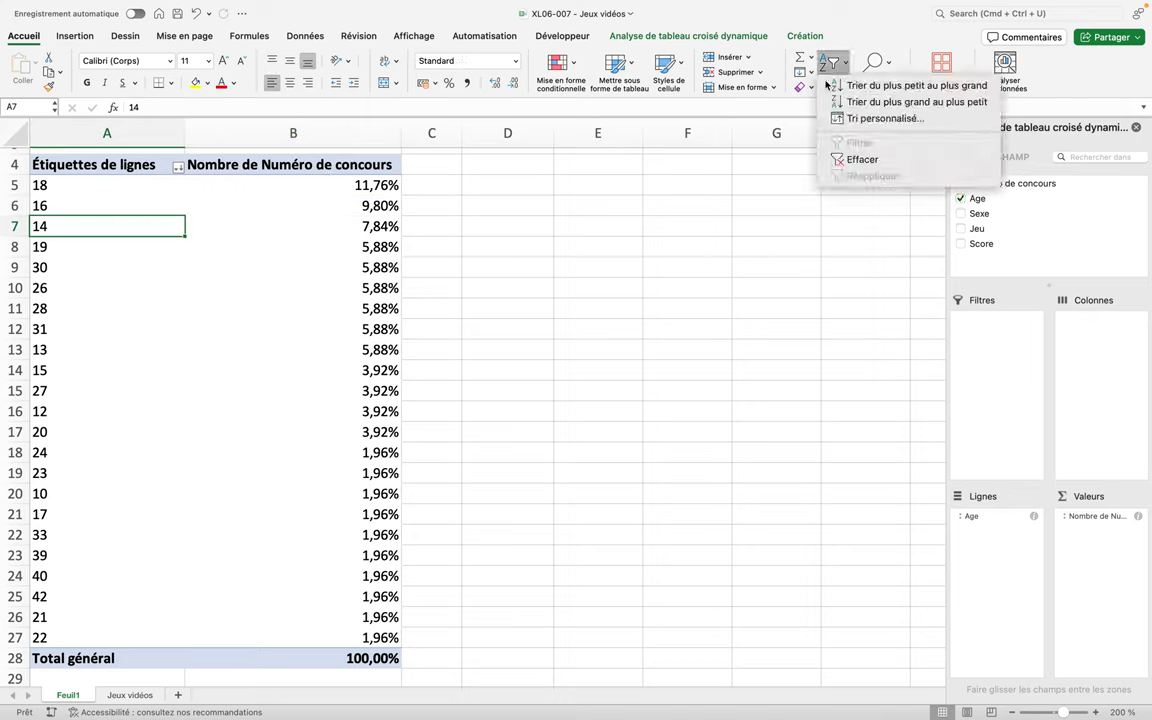
{"action": "left_click", "coordinate": [862, 86]}
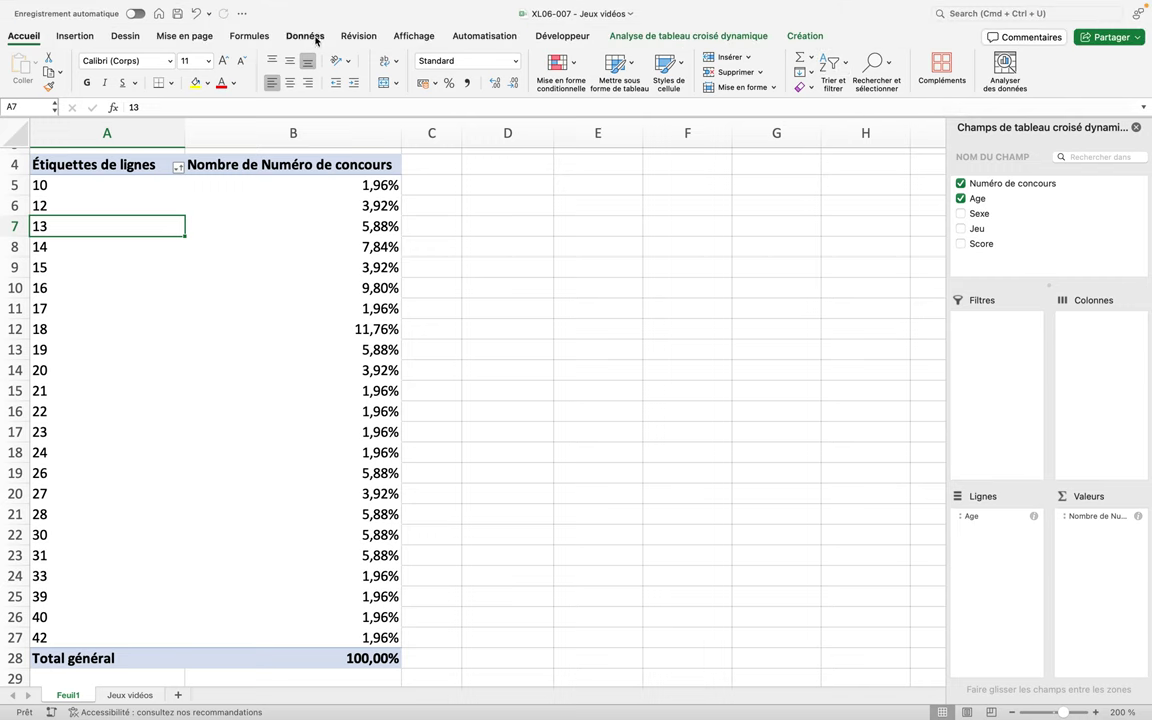
Group ages 10 through 14 into the first age group
{"action": "left_click", "coordinate": [305, 36]}
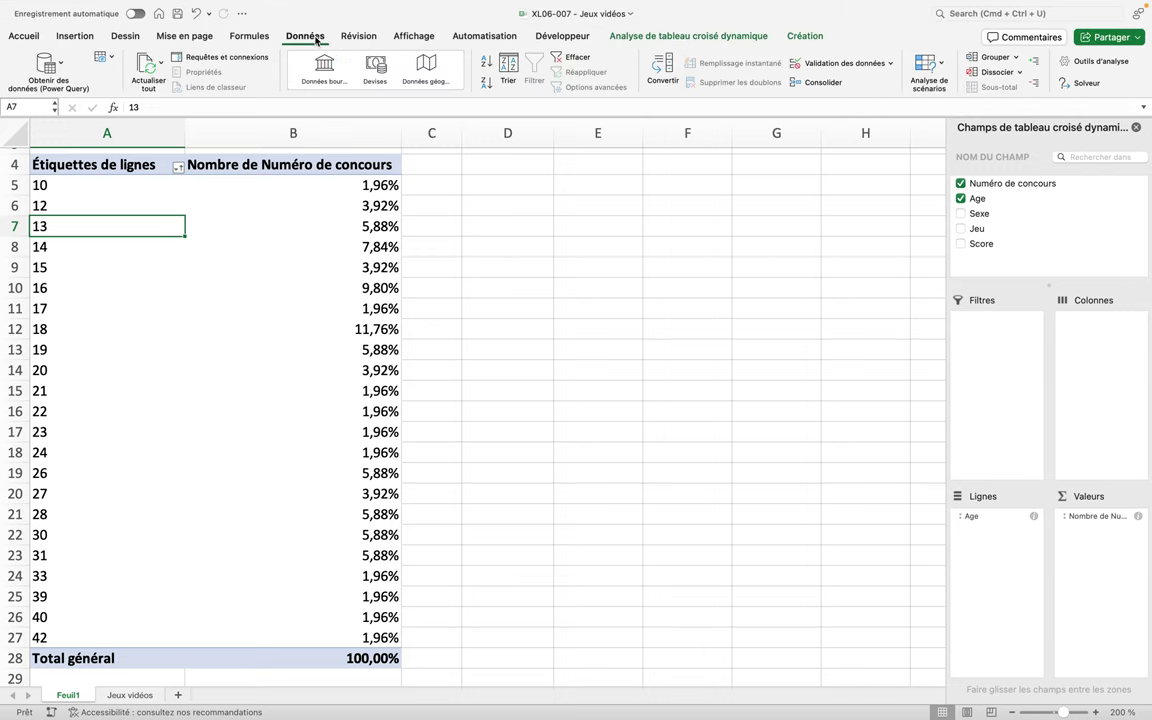
{"action": "left_click", "coordinate": [62, 183]}
{"action": "key", "text": "ctrl+shift+Down"}
{"action": "left_click_drag", "start_coordinate": [64, 183], "coordinate": [65, 241]}
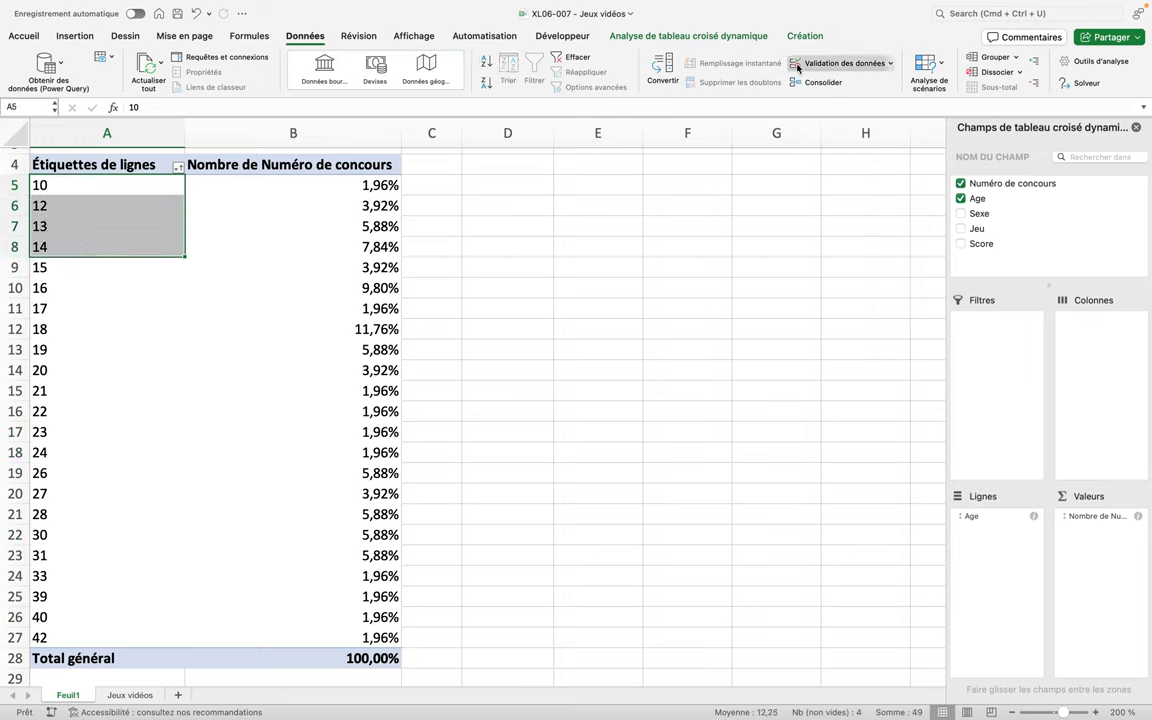
{"action": "left_click", "coordinate": [984, 60]}
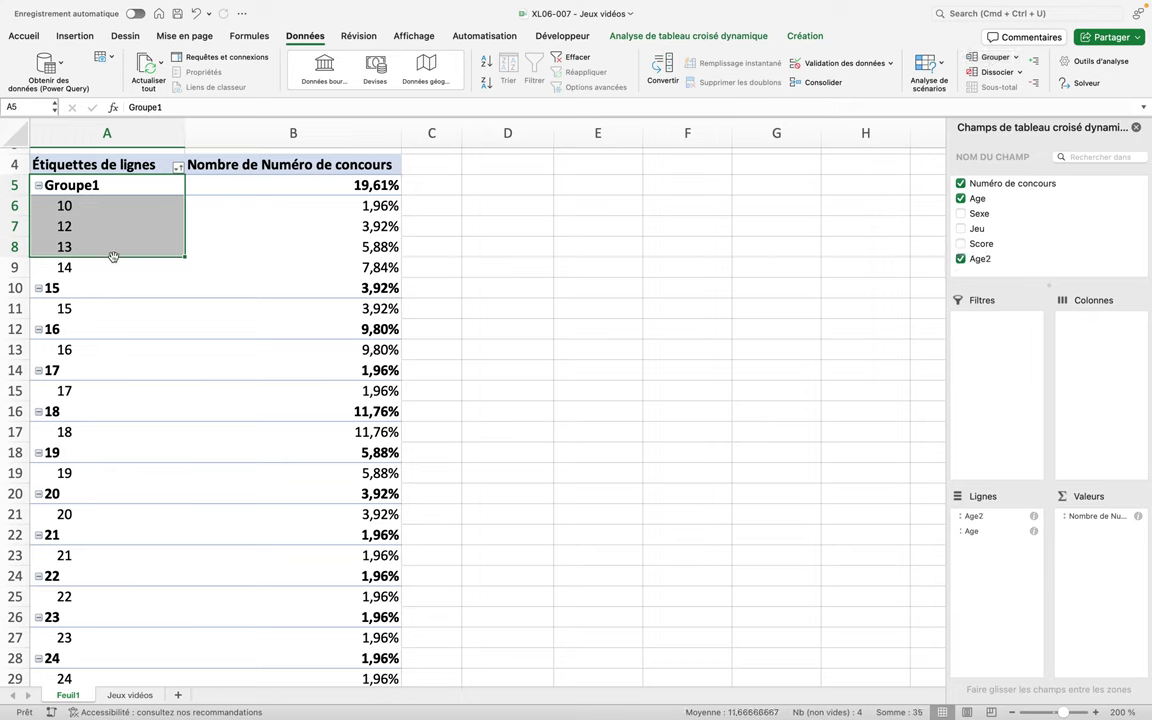
Group ages 15 through 19, undoing a mistaken 15–18 grouping first
{"action": "left_click", "coordinate": [93, 311]}
{"action": "left_click_drag", "start_coordinate": [93, 311], "coordinate": [88, 428]}
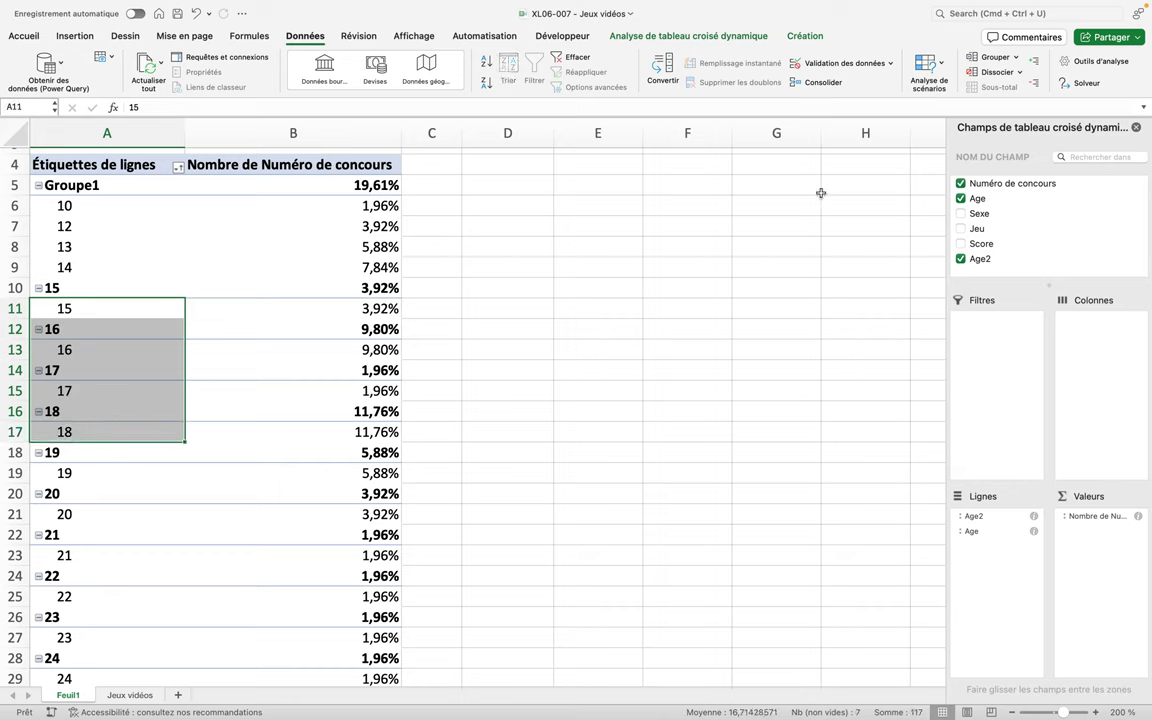
{"action": "left_click", "coordinate": [994, 57]}
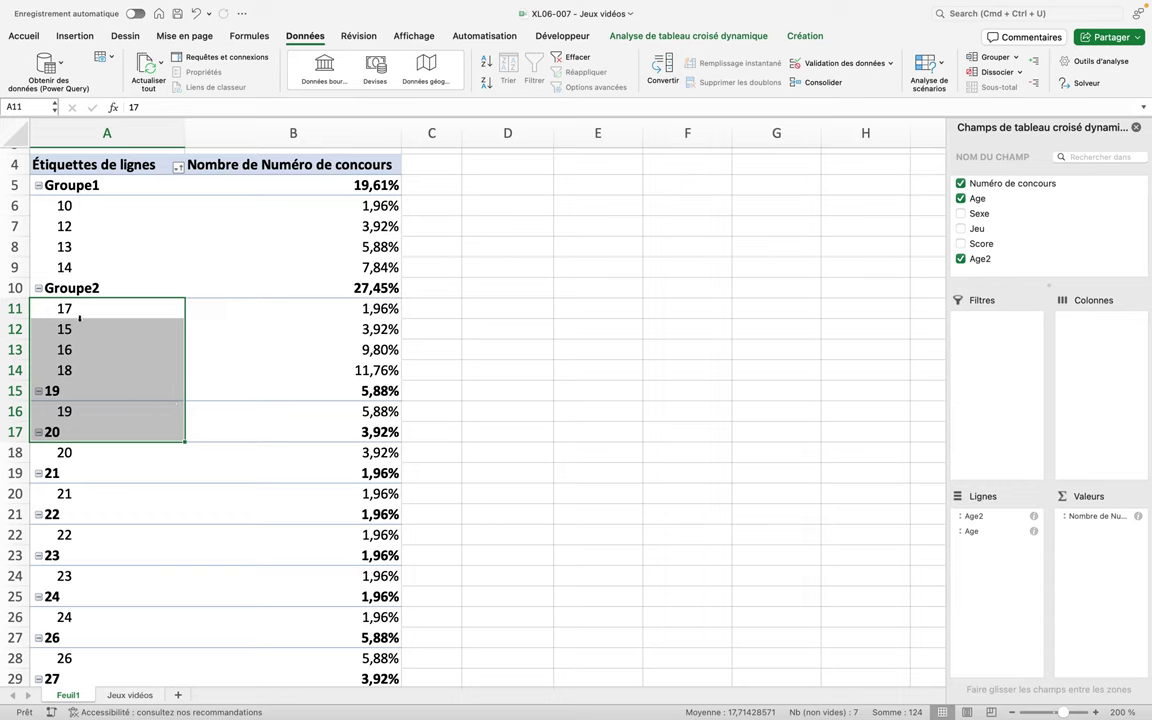
{"action": "key", "text": "super+shift+j"}
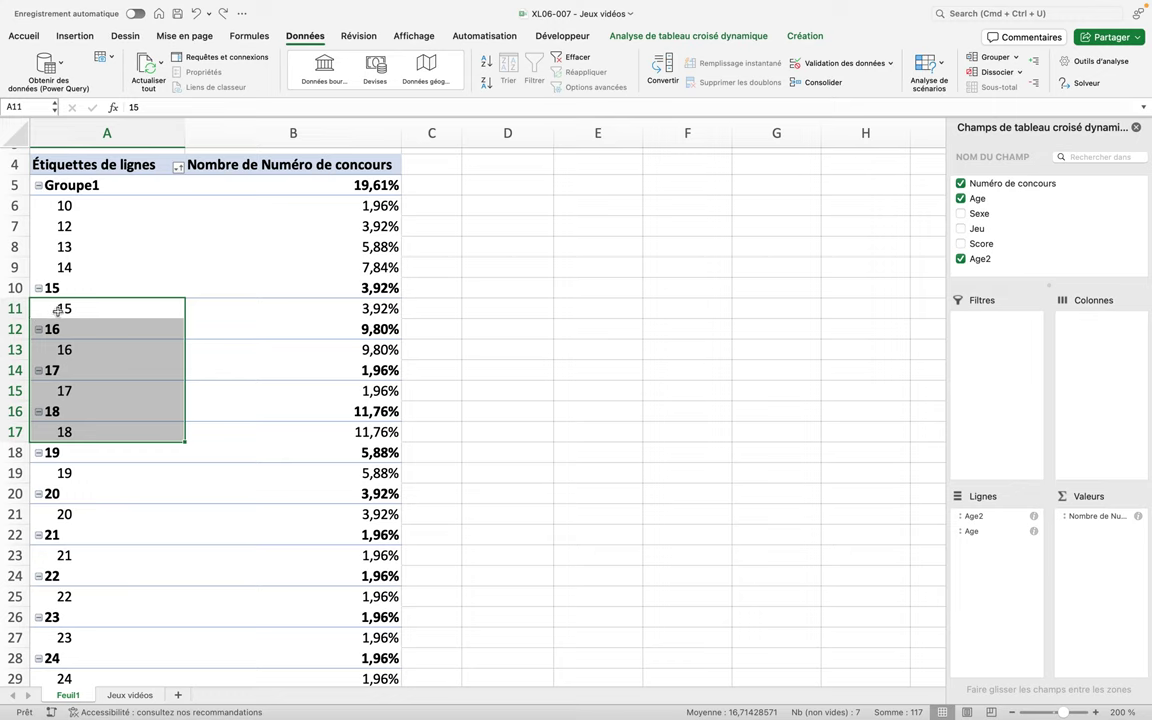
{"action": "left_click", "coordinate": [57, 310]}
{"action": "left_click", "coordinate": [54, 290]}
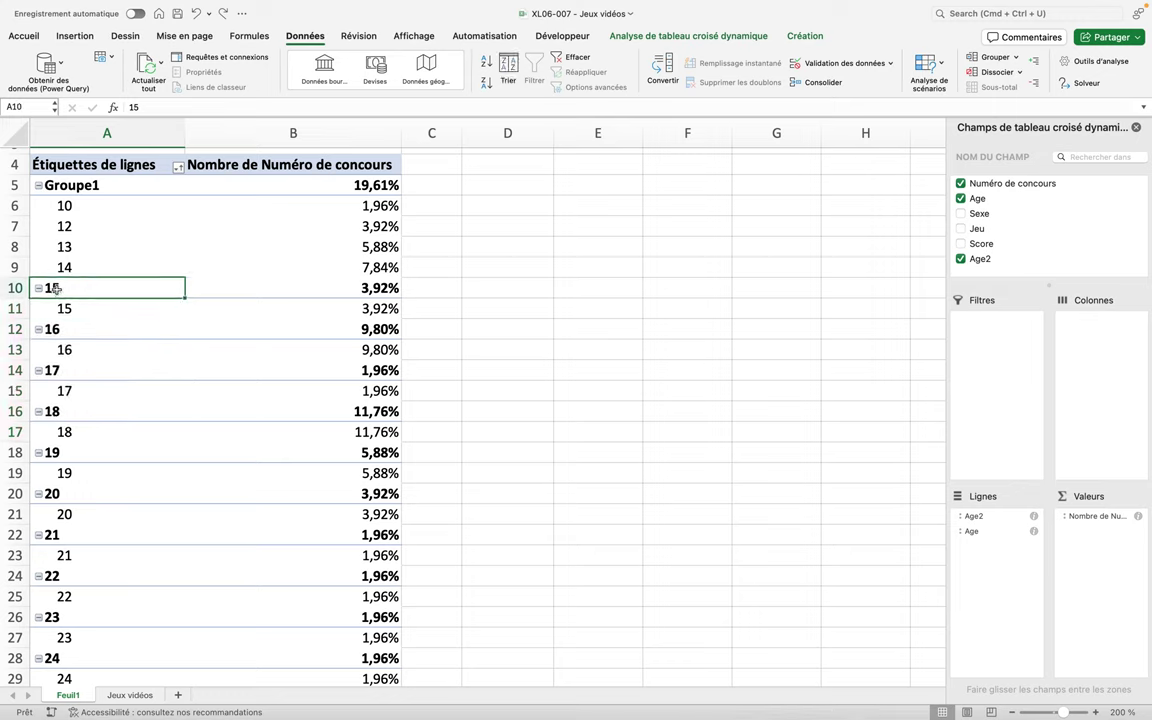
{"action": "left_click_drag", "start_coordinate": [56, 286], "coordinate": [71, 472]}
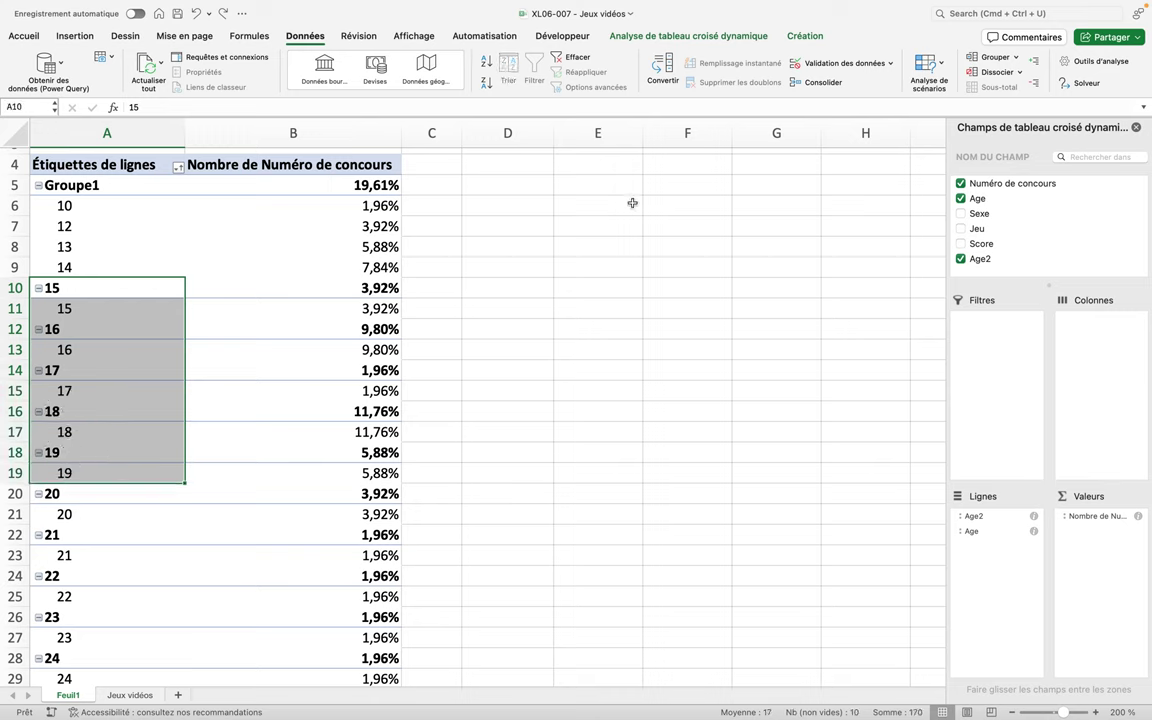
{"action": "left_click", "coordinate": [986, 60]}
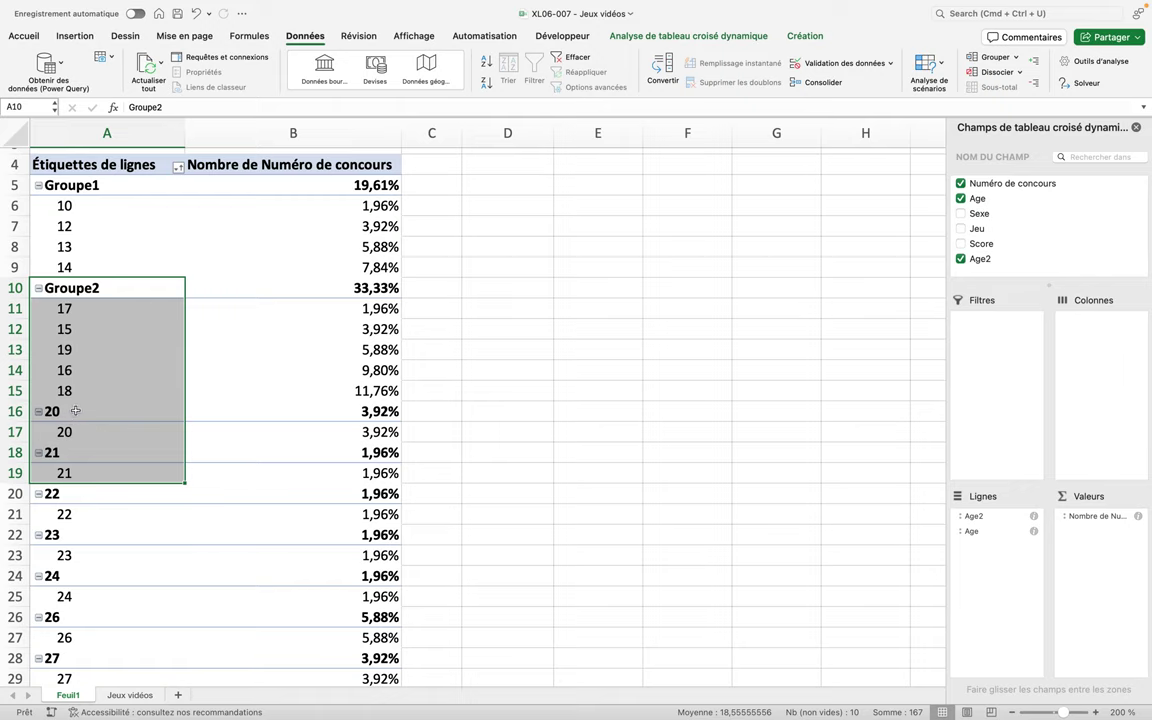
Group ages 20–28 and ages 30–42 into the last two groups
{"action": "left_click_drag", "start_coordinate": [75, 412], "coordinate": [71, 668]}
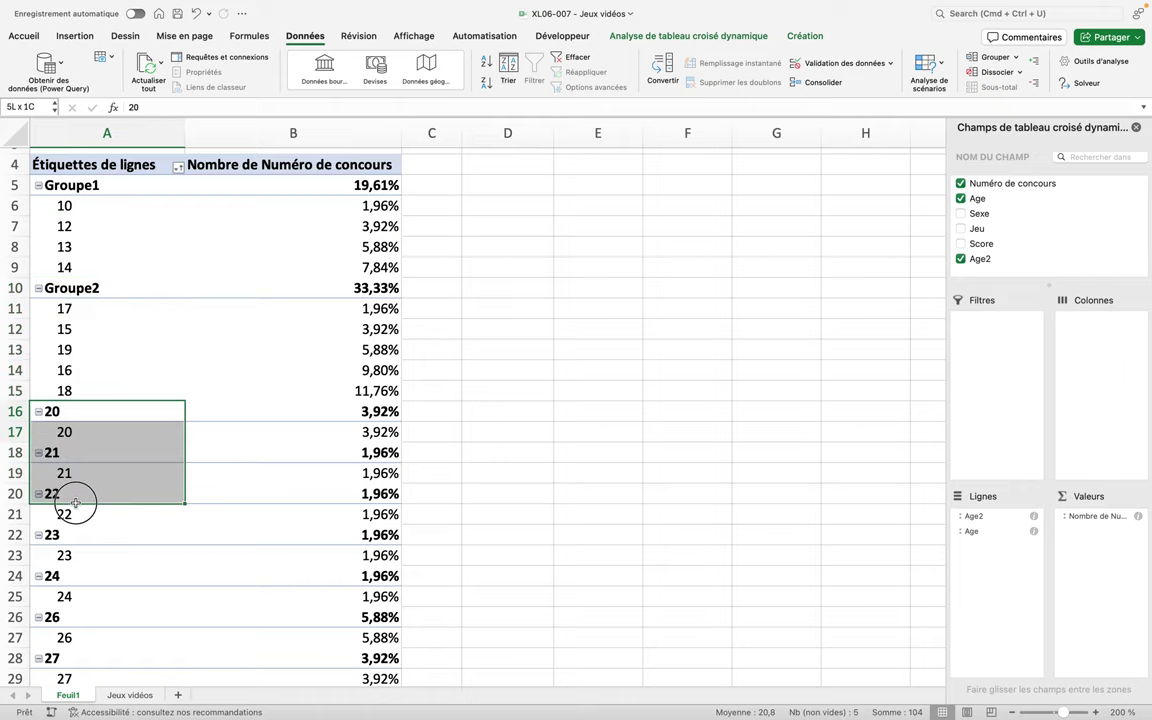
{"action": "left_click_drag", "start_coordinate": [71, 668], "coordinate": [86, 610]}
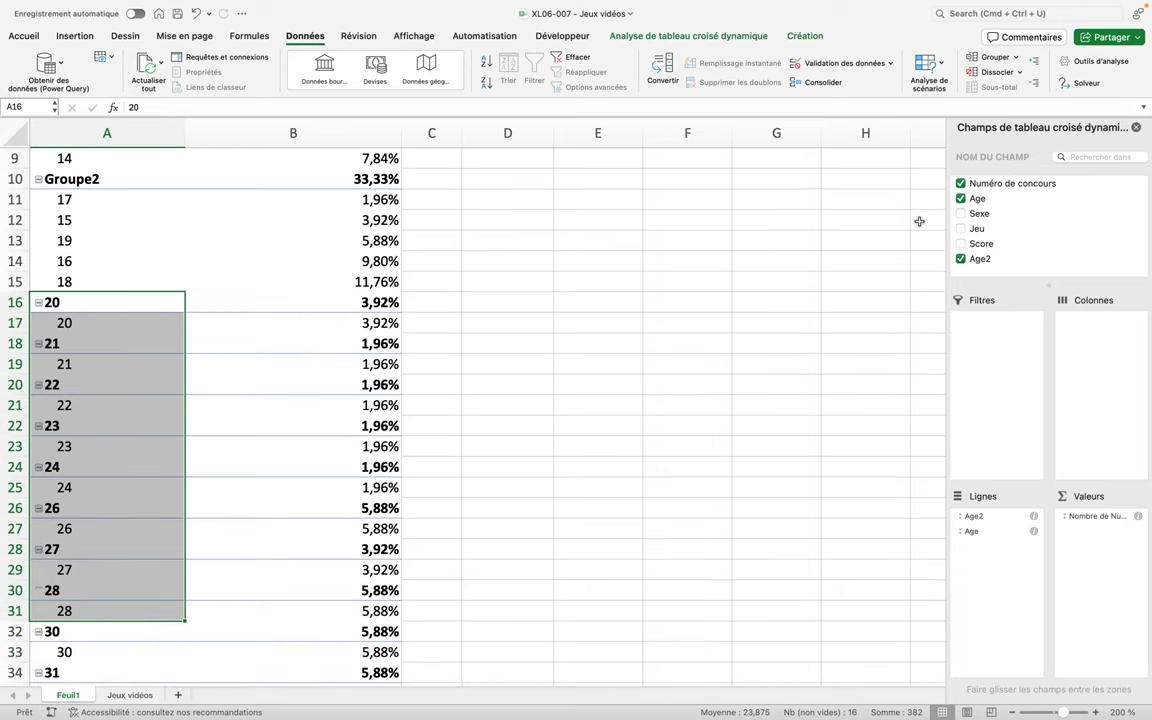
{"action": "left_click", "coordinate": [993, 58]}
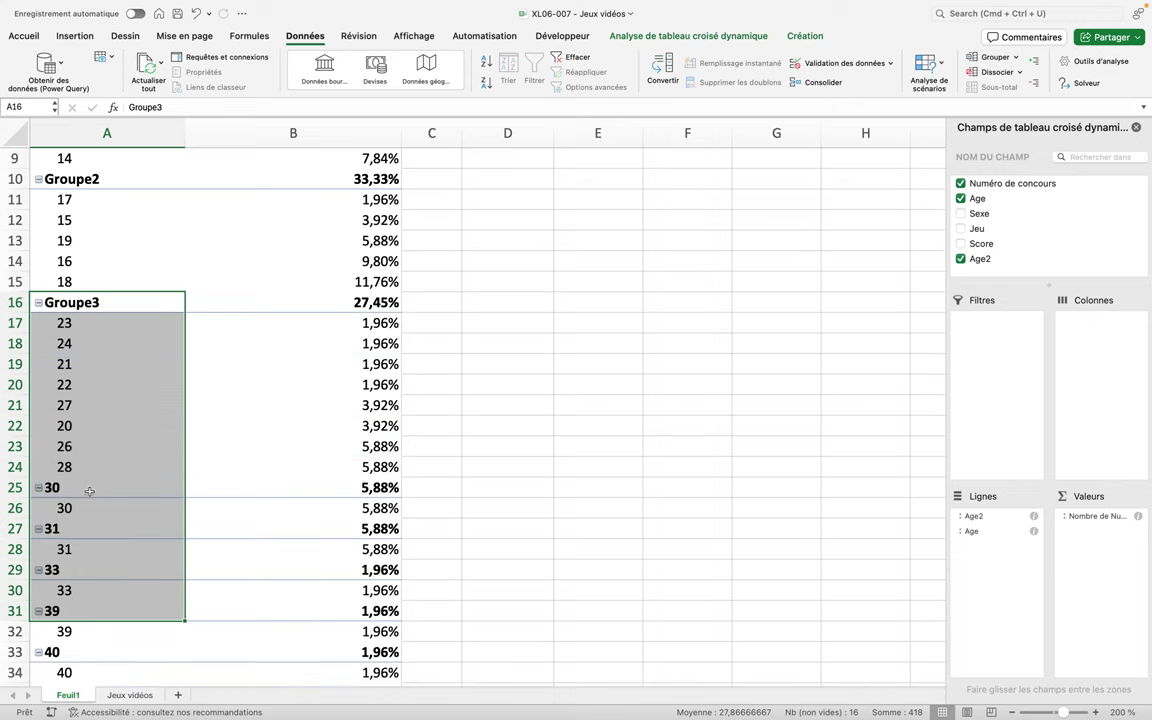
{"action": "scroll", "coordinate": [88, 502], "scroll_direction": "down", "scroll_amount": 1}
{"action": "scroll", "coordinate": [88, 500], "scroll_direction": "down", "scroll_amount": 4}
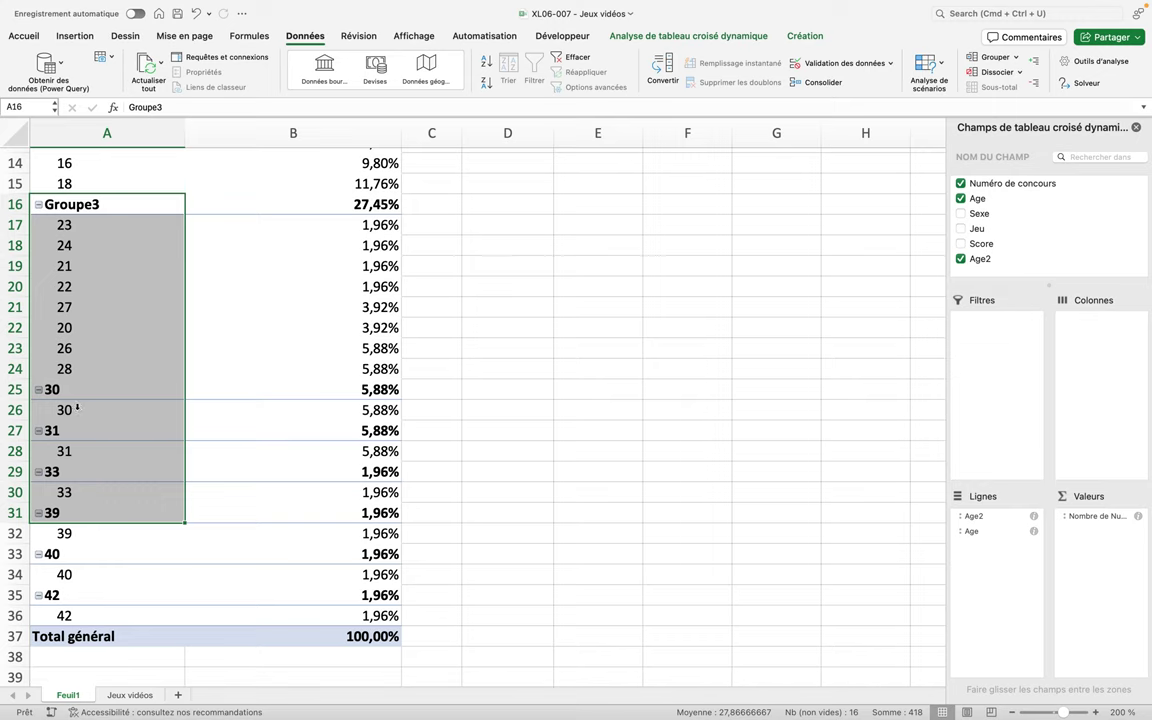
{"action": "left_click_drag", "start_coordinate": [72, 392], "coordinate": [72, 612]}
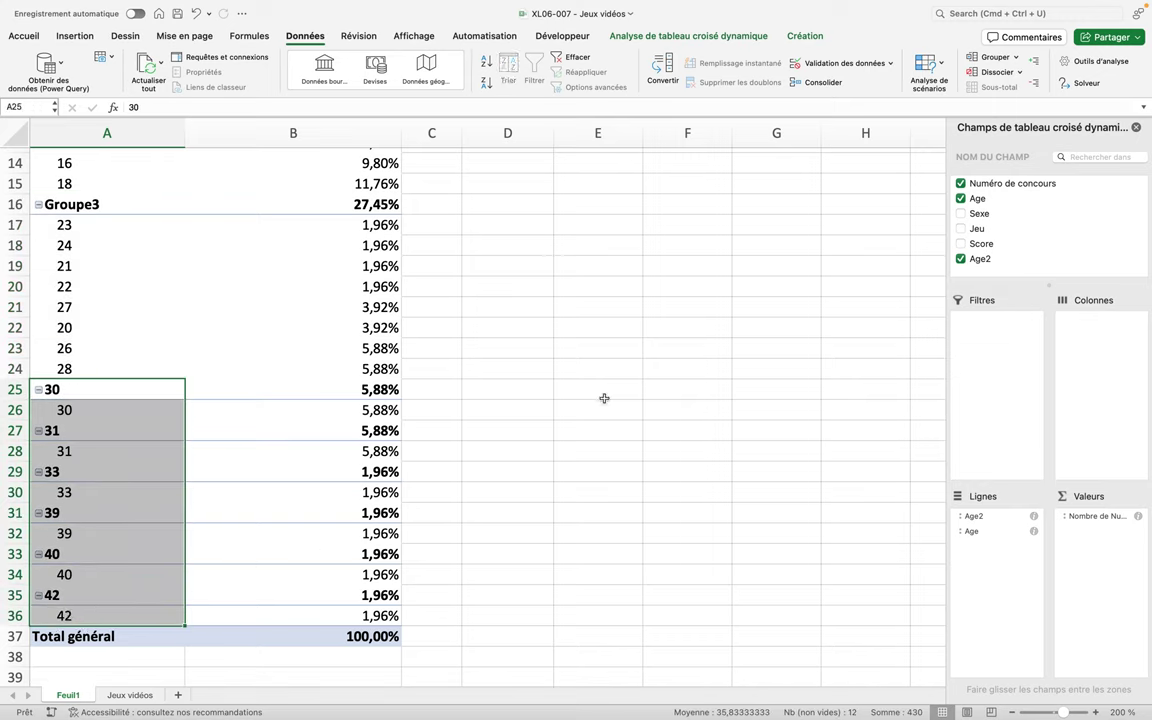
{"action": "left_click", "coordinate": [986, 58]}
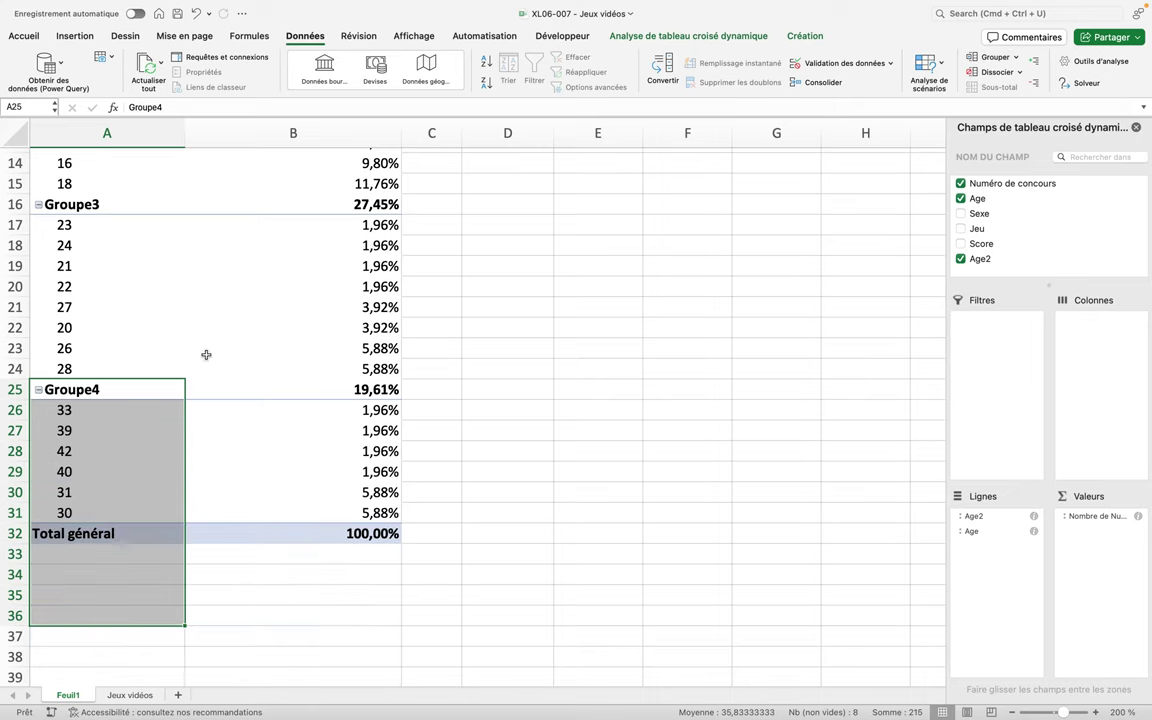
{"action": "scroll", "coordinate": [206, 355], "scroll_direction": "up", "scroll_amount": 5}
{"action": "scroll", "coordinate": [206, 355], "scroll_direction": "down", "scroll_amount": 1}
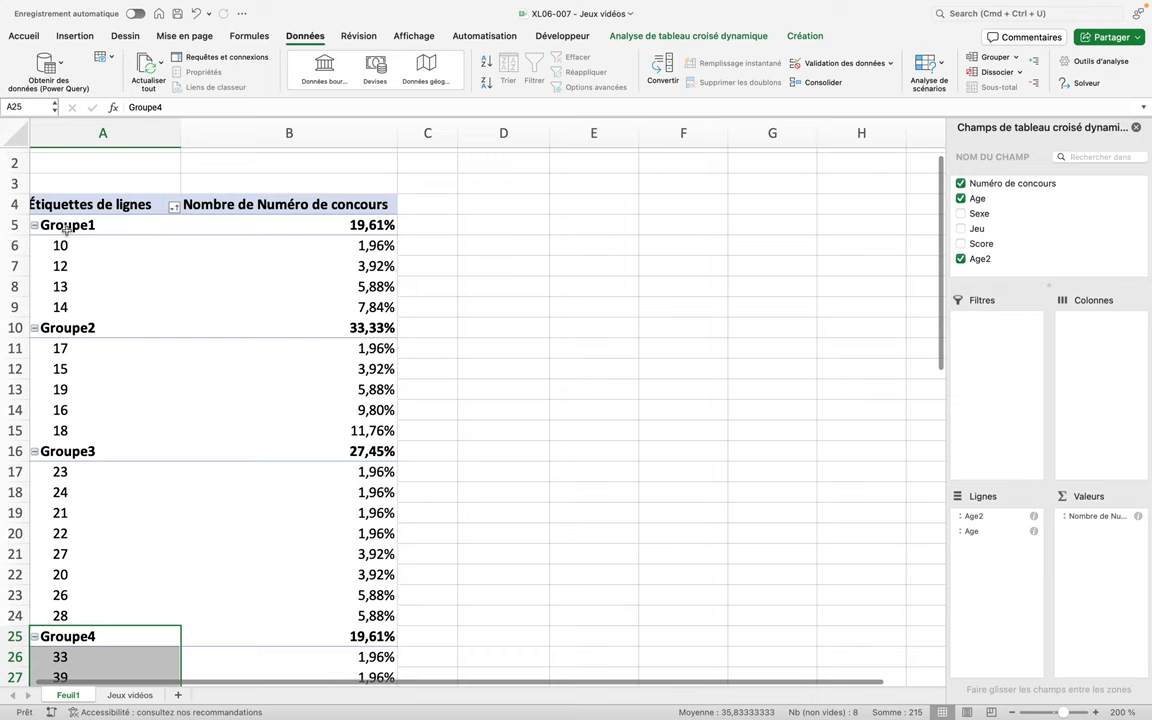
{"action": "left_click", "coordinate": [66, 228]}
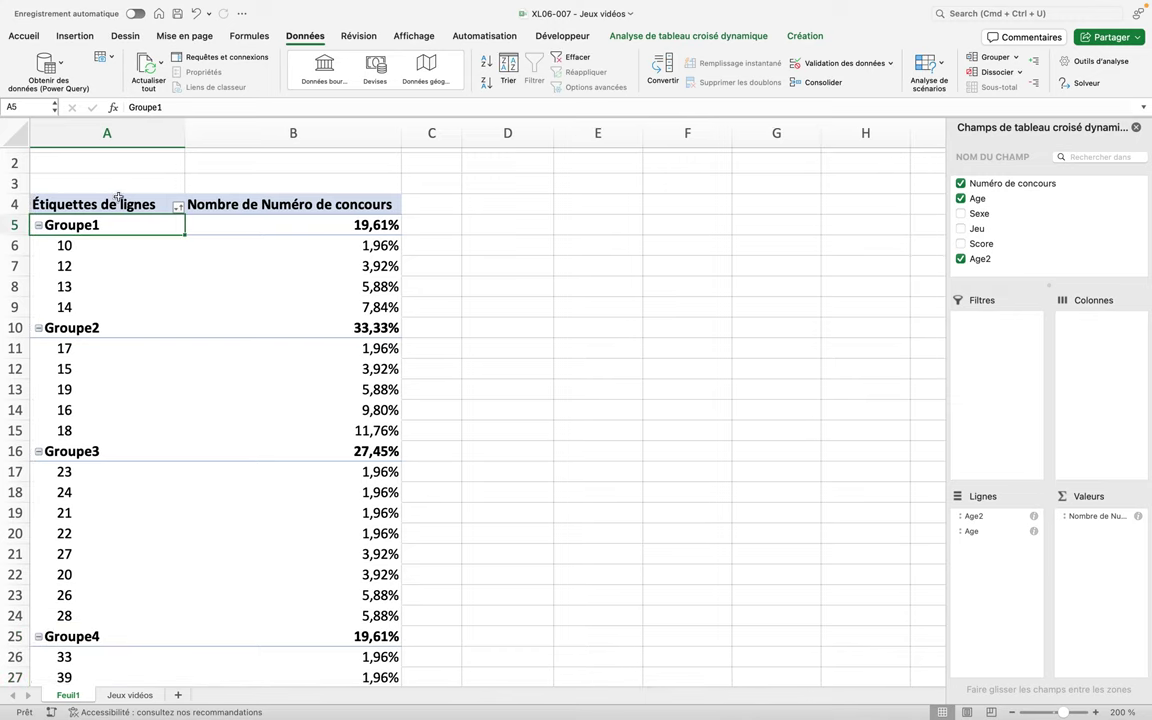
Rename Groupe1 to 'De 10-15 ans'
{"action": "left_click_drag", "start_coordinate": [165, 107], "coordinate": [79, 112]}
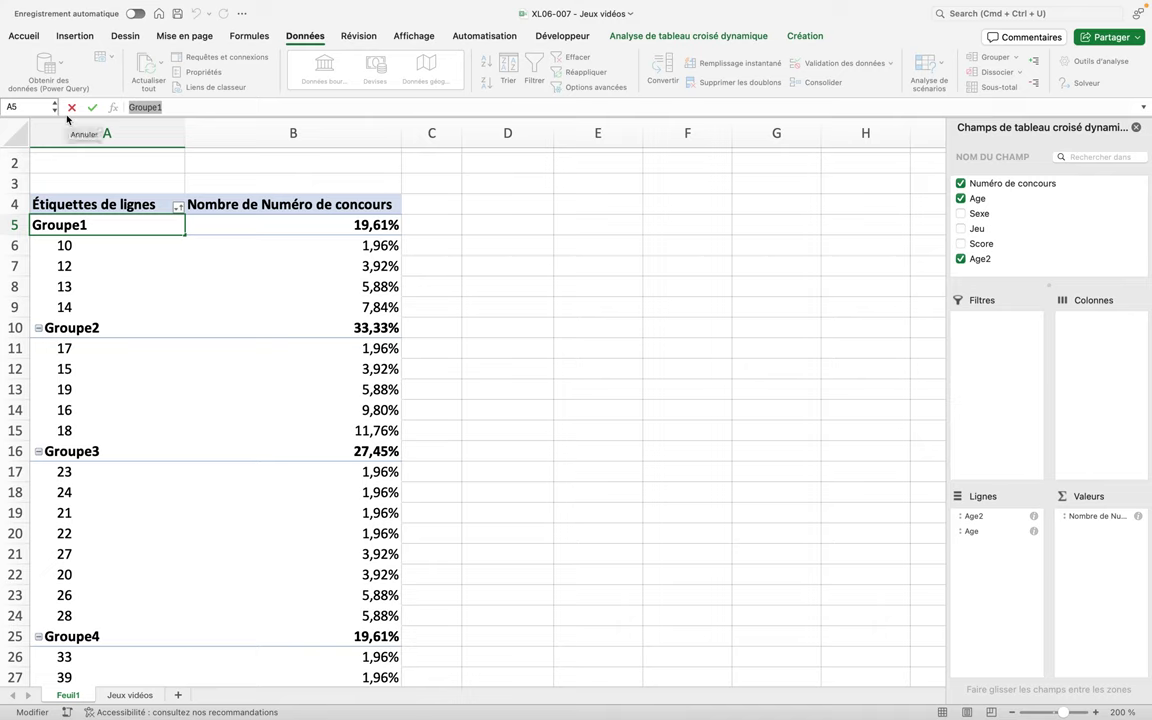
{"action": "type", "text": "10-"}
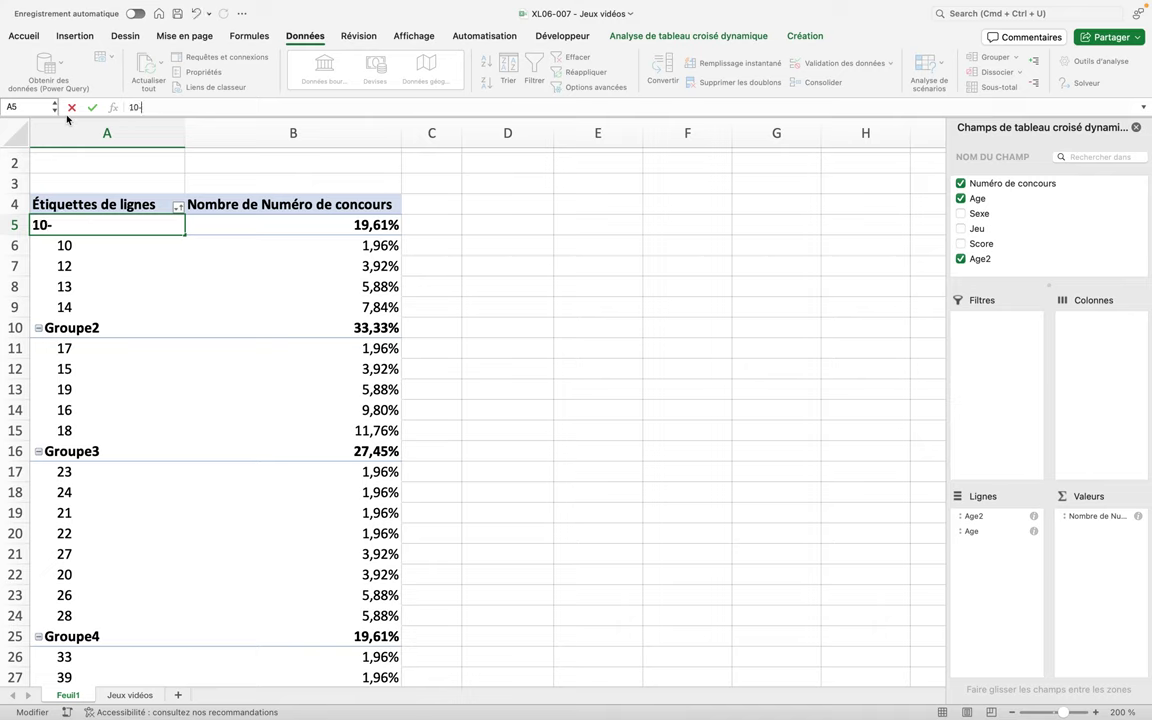
{"action": "type", "text": "15"}
{"action": "type", "text": "De "}
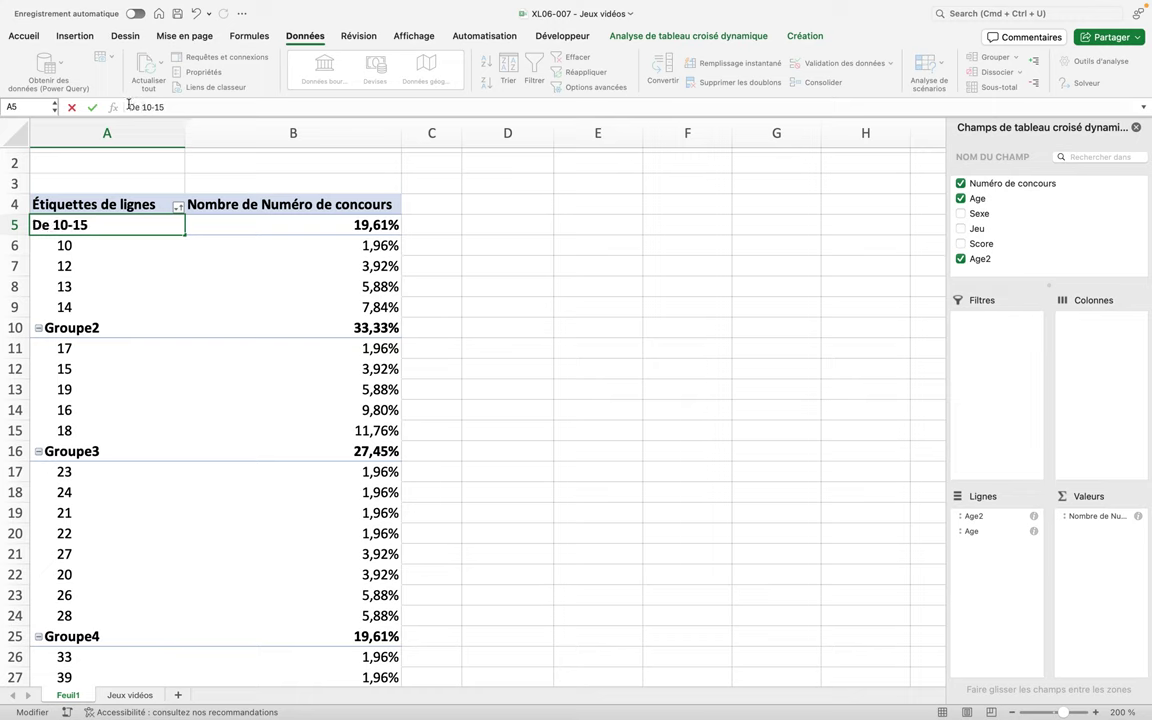
{"action": "type", "text": "ans"}
{"action": "key", "text": "Return"}
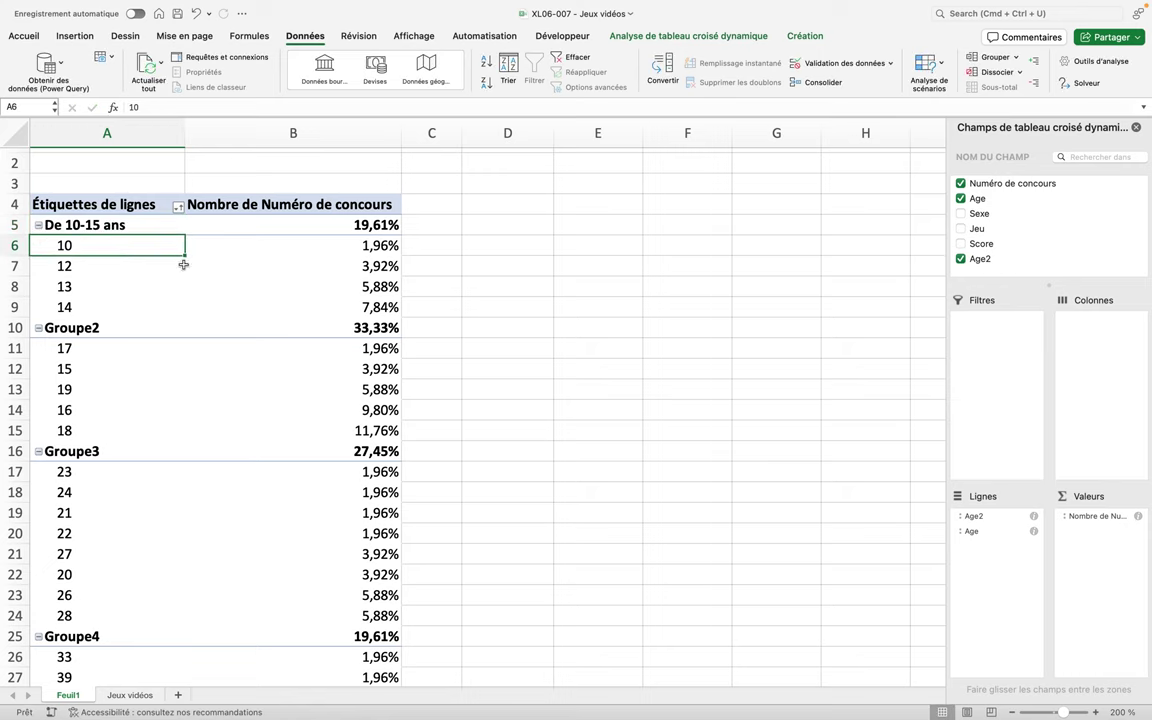
Rename Groupe2 to 'De 15 à 20 ans'
{"action": "left_click", "coordinate": [144, 328]}
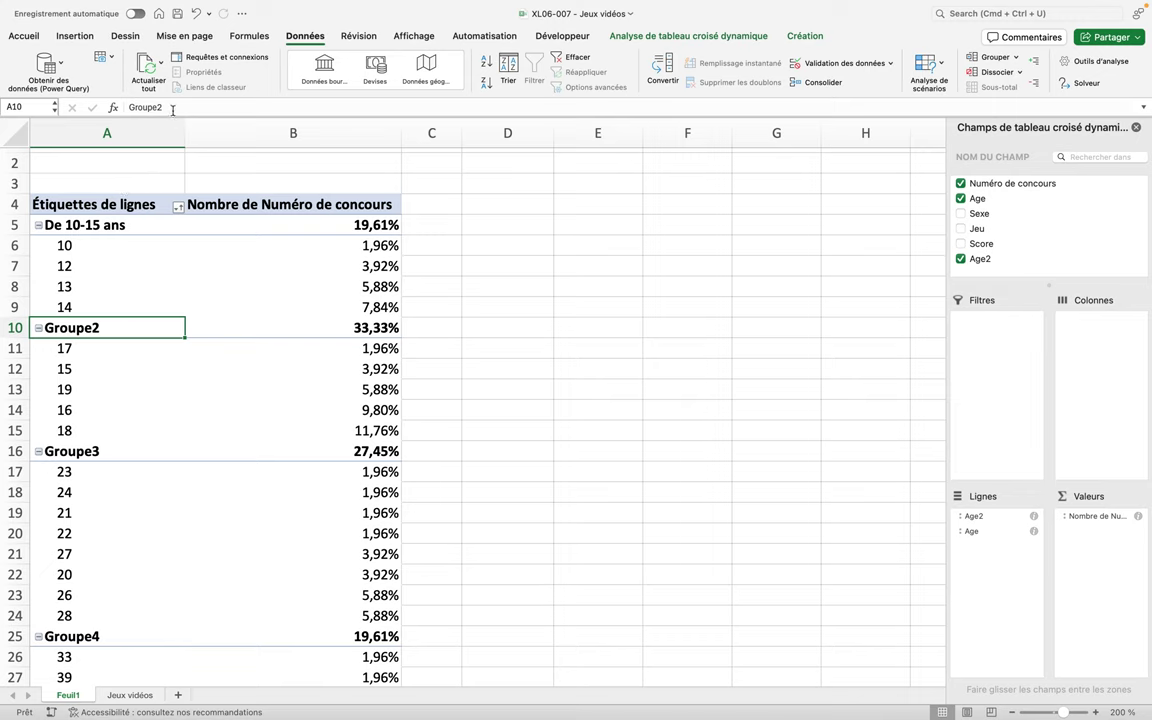
{"action": "double_click", "coordinate": [140, 108]}
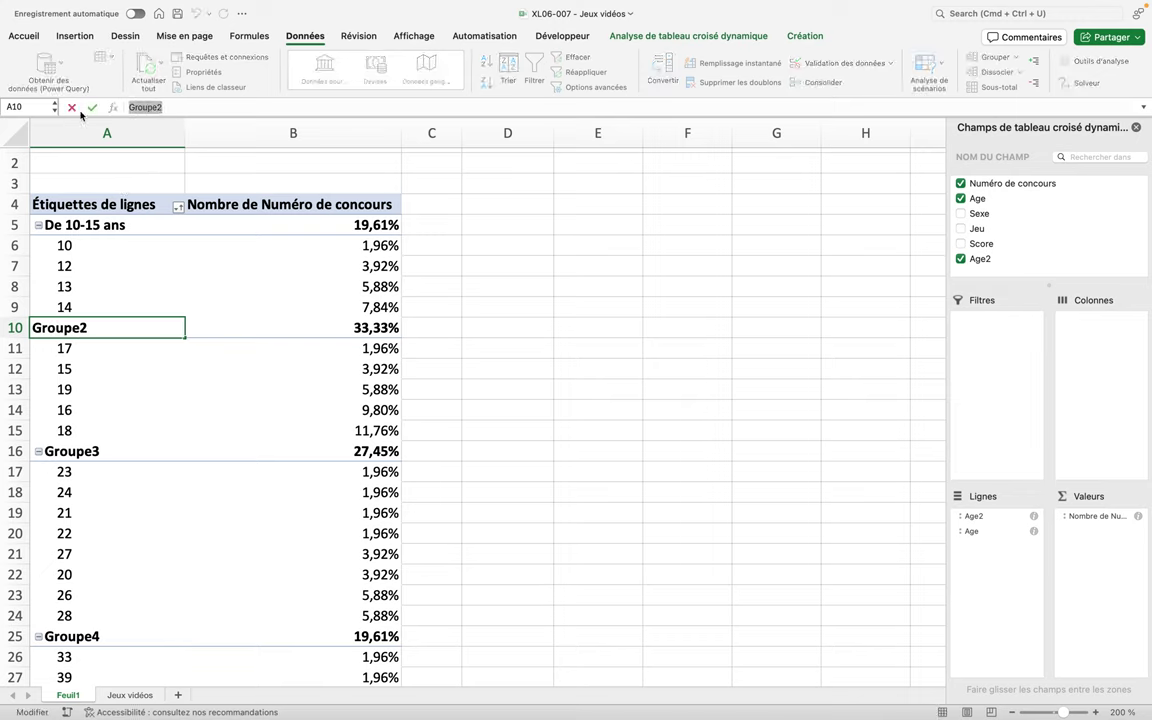
{"action": "type", "text": "15 à"}
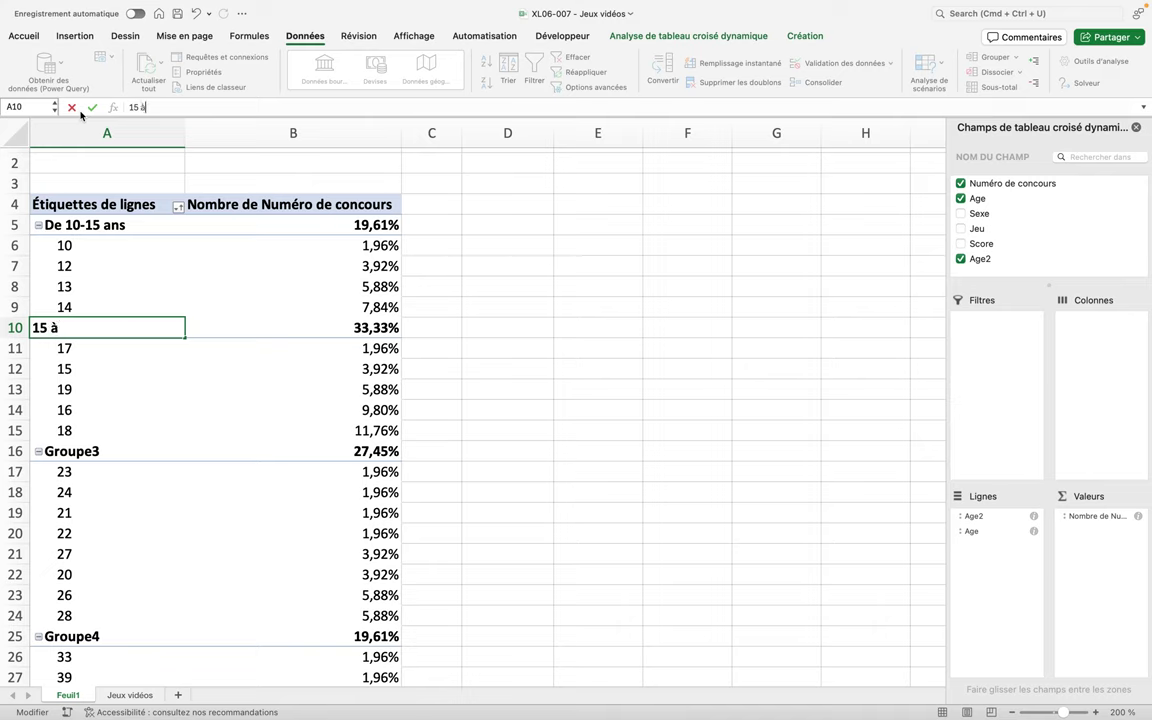
{"action": "key", "text": "BackSpace"}
{"action": "key", "text": "BackSpace"}
{"action": "key", "text": "BackSpace"}
{"action": "key", "text": "BackSpace"}
{"action": "type", "text": "De 1"}
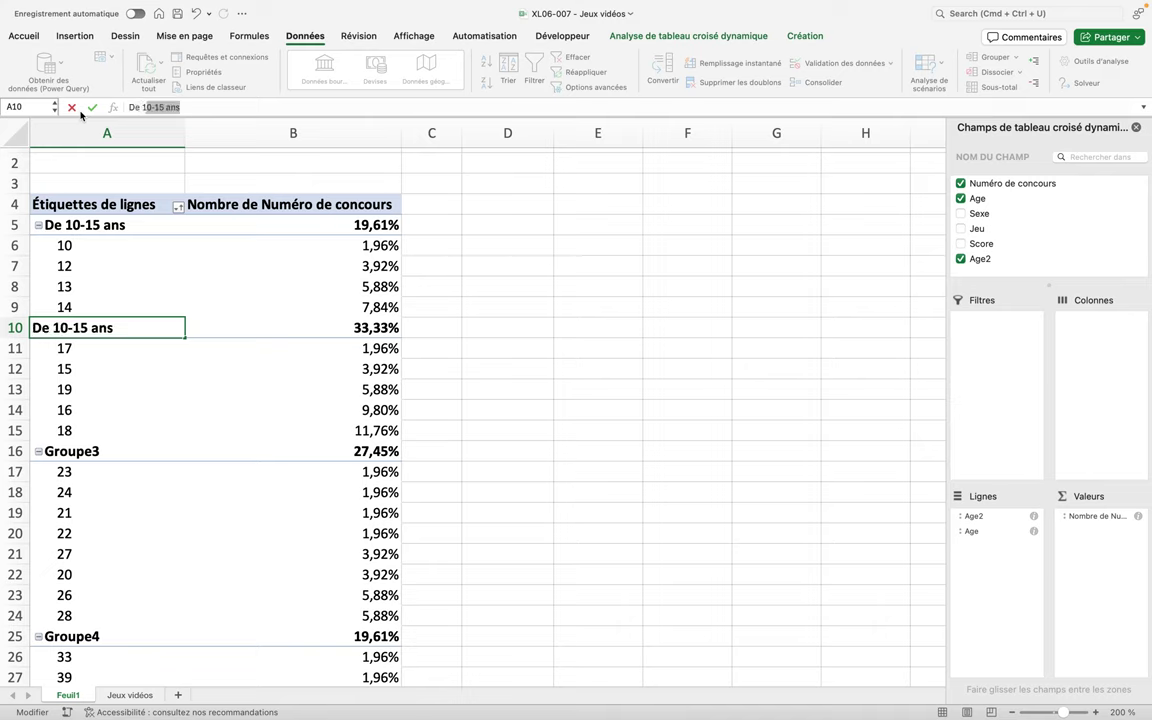
{"action": "type", "text": "5 à 20"}
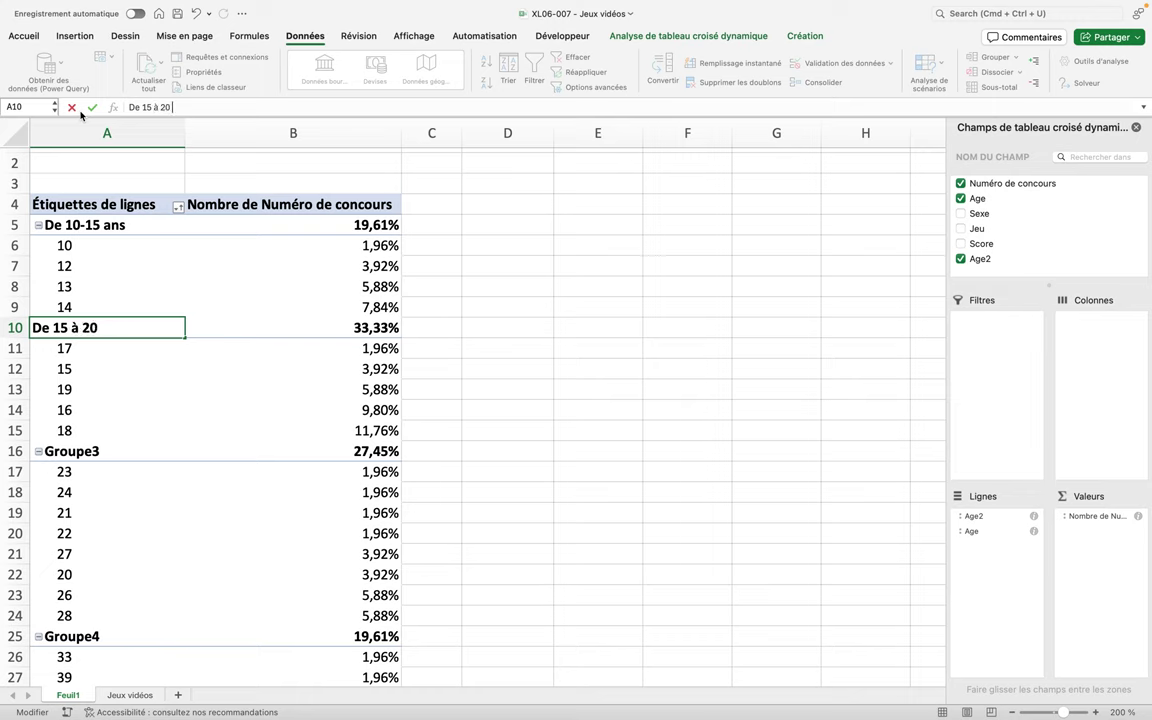
{"action": "type", "text": " ans"}
{"action": "key", "text": "Return"}
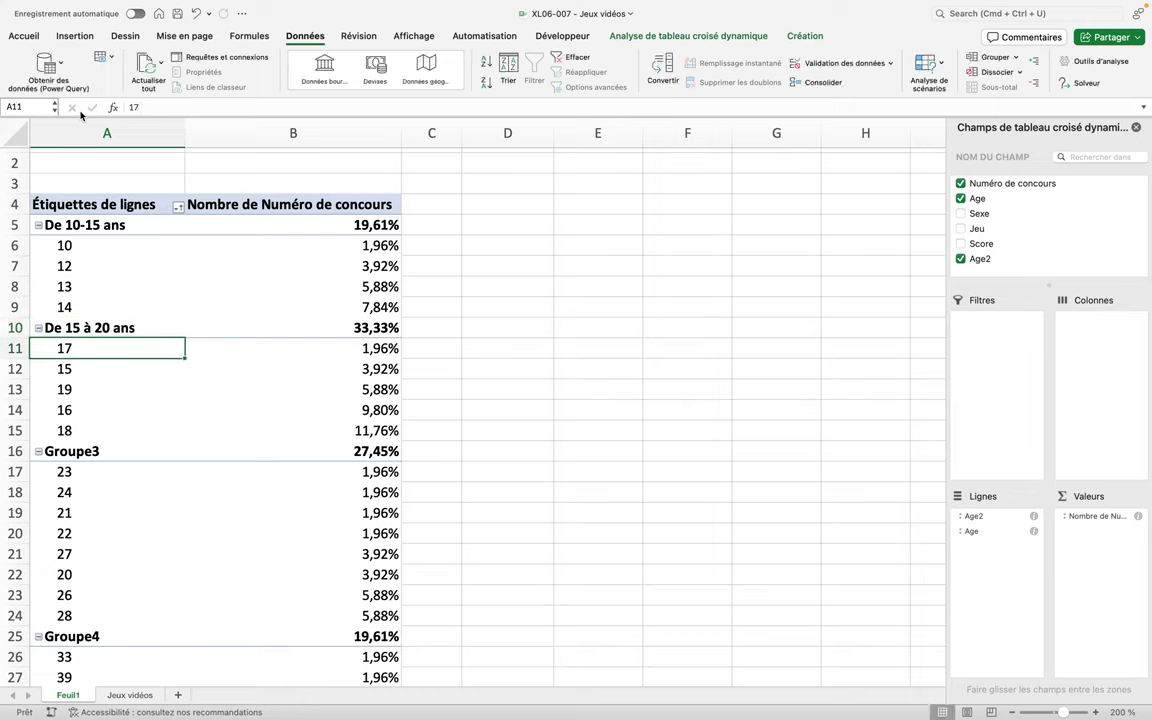
{"action": "left_click", "coordinate": [81, 455]}
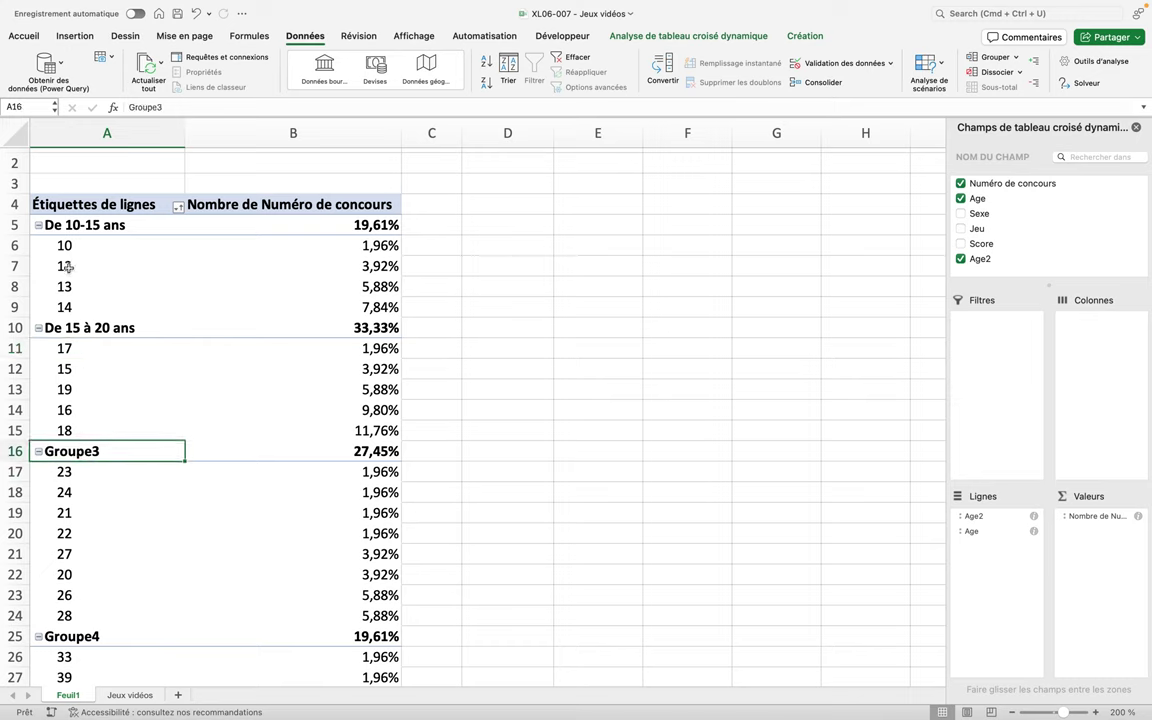
{"action": "left_click", "coordinate": [77, 373]}
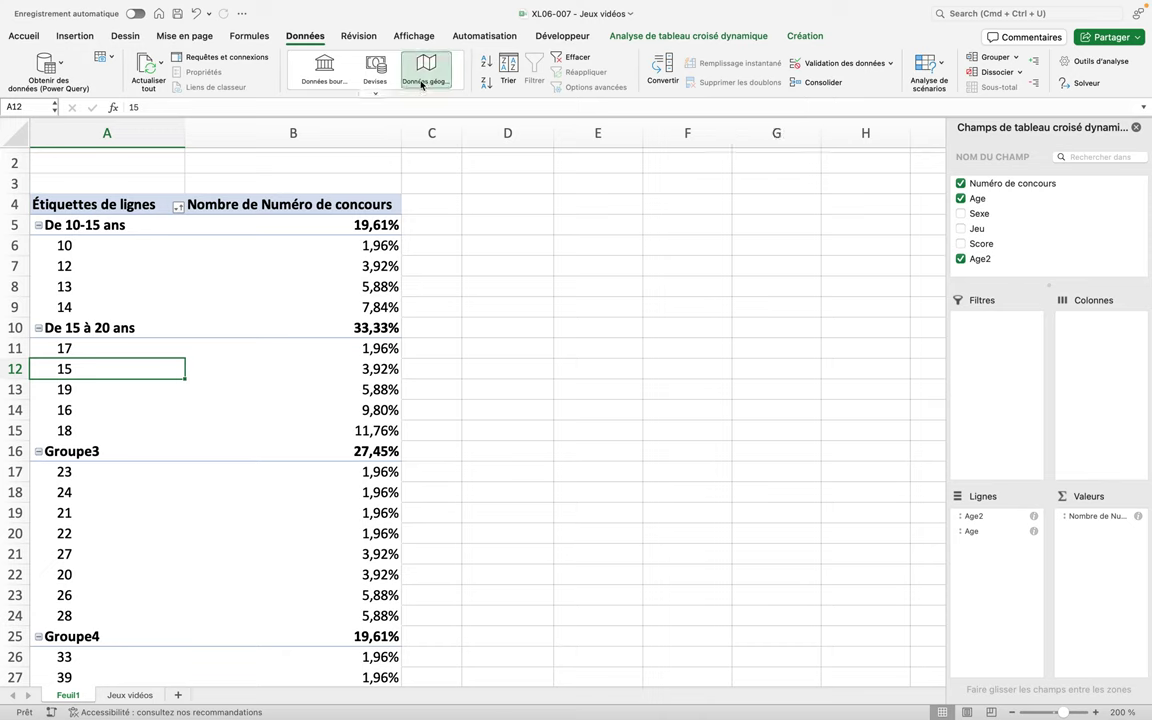
Sort the ages within each group ascending with the A→Z button on Données
{"action": "left_click", "coordinate": [509, 67]}
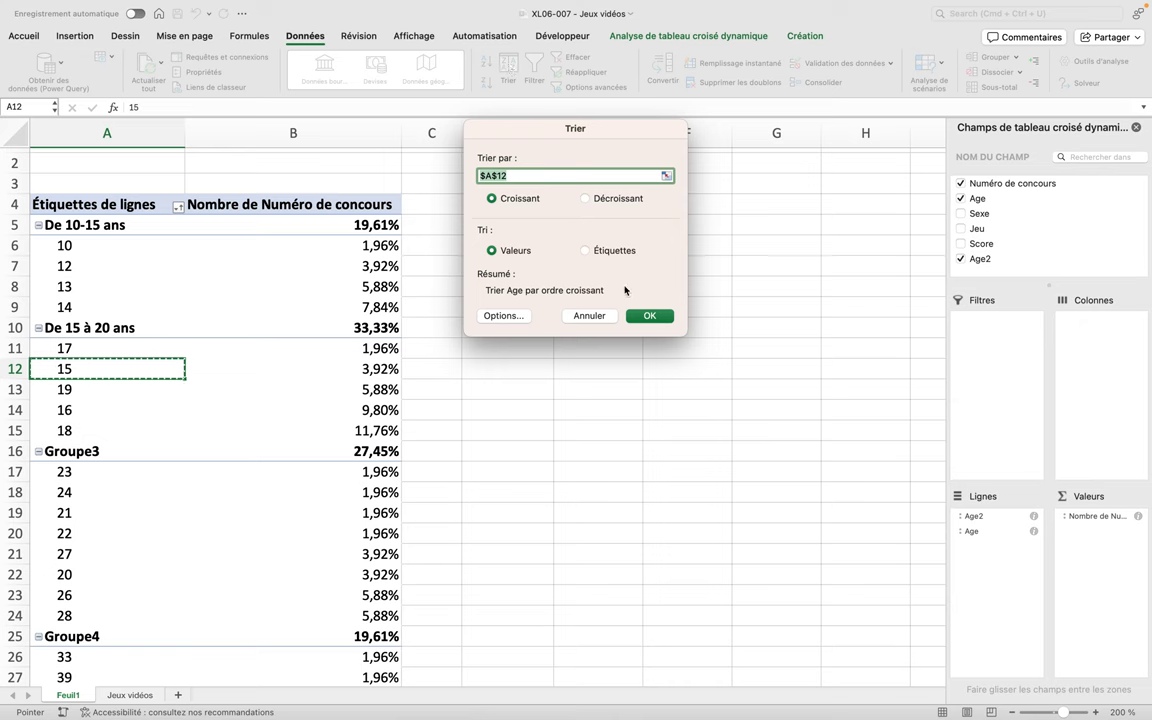
{"action": "key", "text": "Escape"}
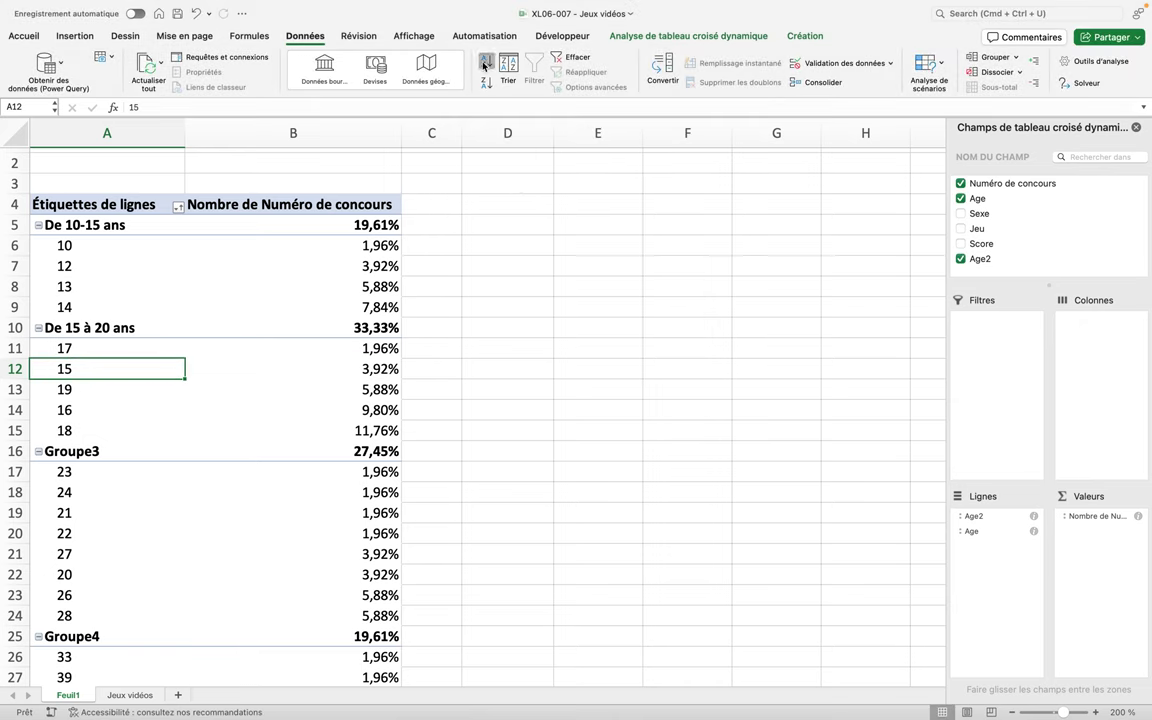
{"action": "left_click", "coordinate": [485, 62]}
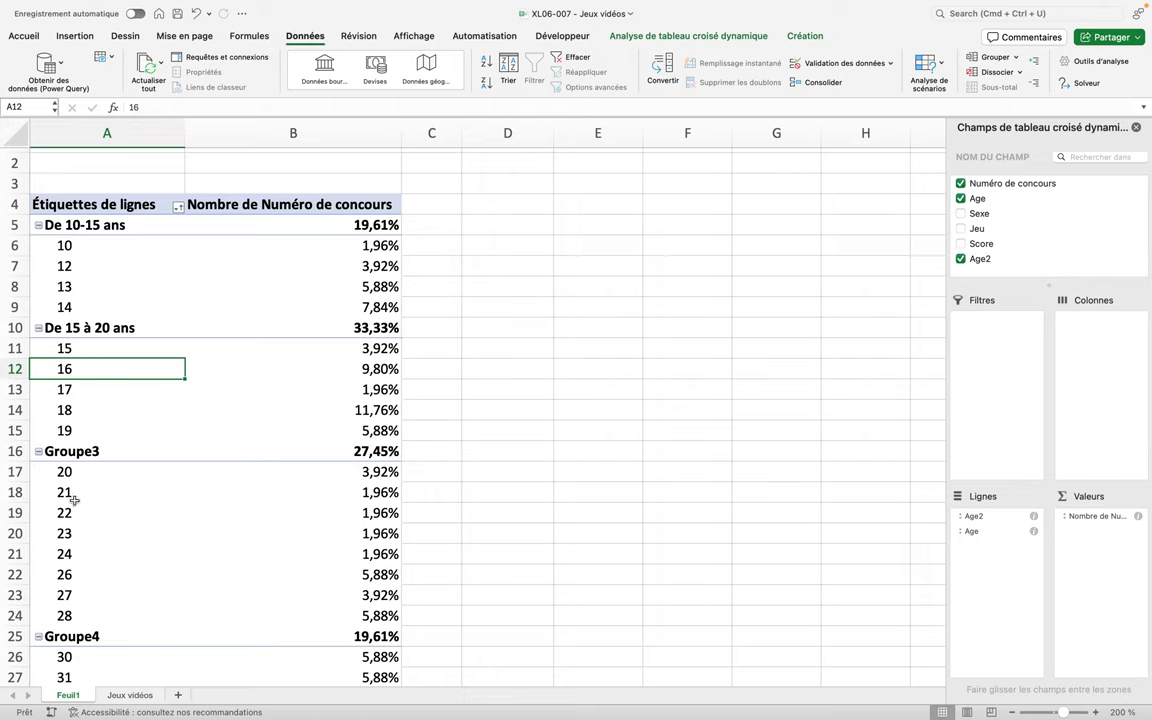
{"action": "scroll", "coordinate": [73, 618], "scroll_direction": "down", "scroll_amount": 2}
{"action": "scroll", "coordinate": [73, 618], "scroll_direction": "down", "scroll_amount": 4}
{"action": "scroll", "coordinate": [73, 618], "scroll_direction": "down", "scroll_amount": 1}
{"action": "scroll", "coordinate": [73, 618], "scroll_direction": "up", "scroll_amount": 2}
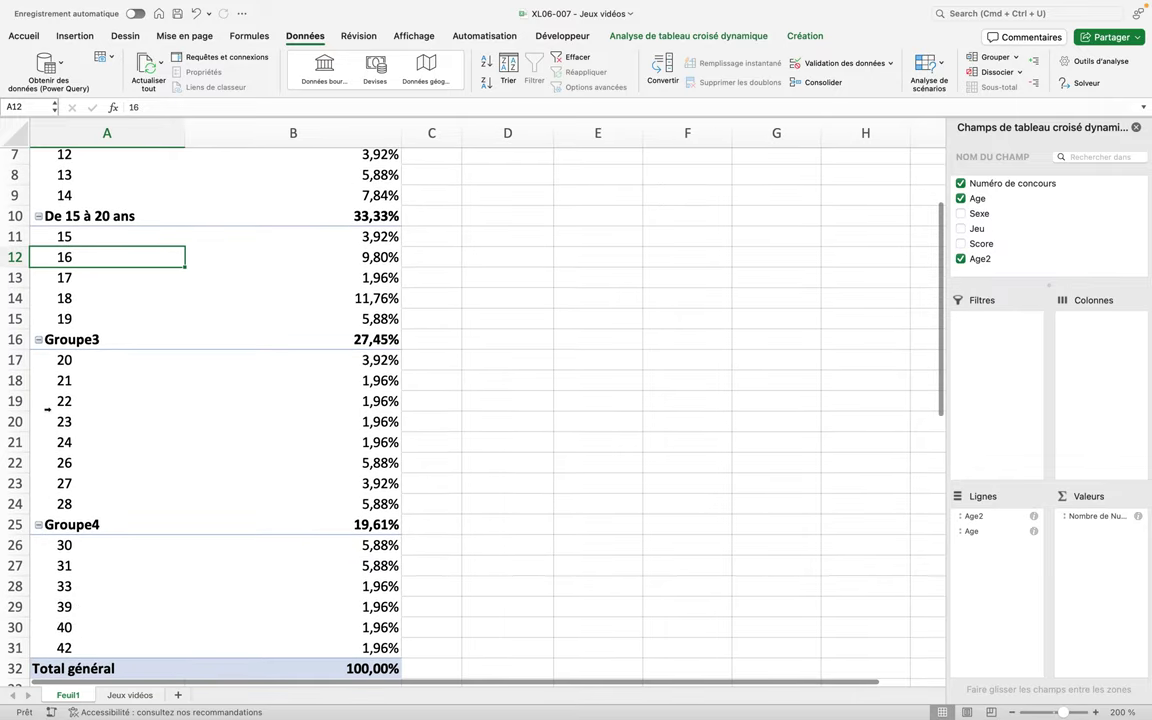
Rename Groupe3 to 'De 20 à 30 ans'
{"action": "left_click", "coordinate": [64, 339]}
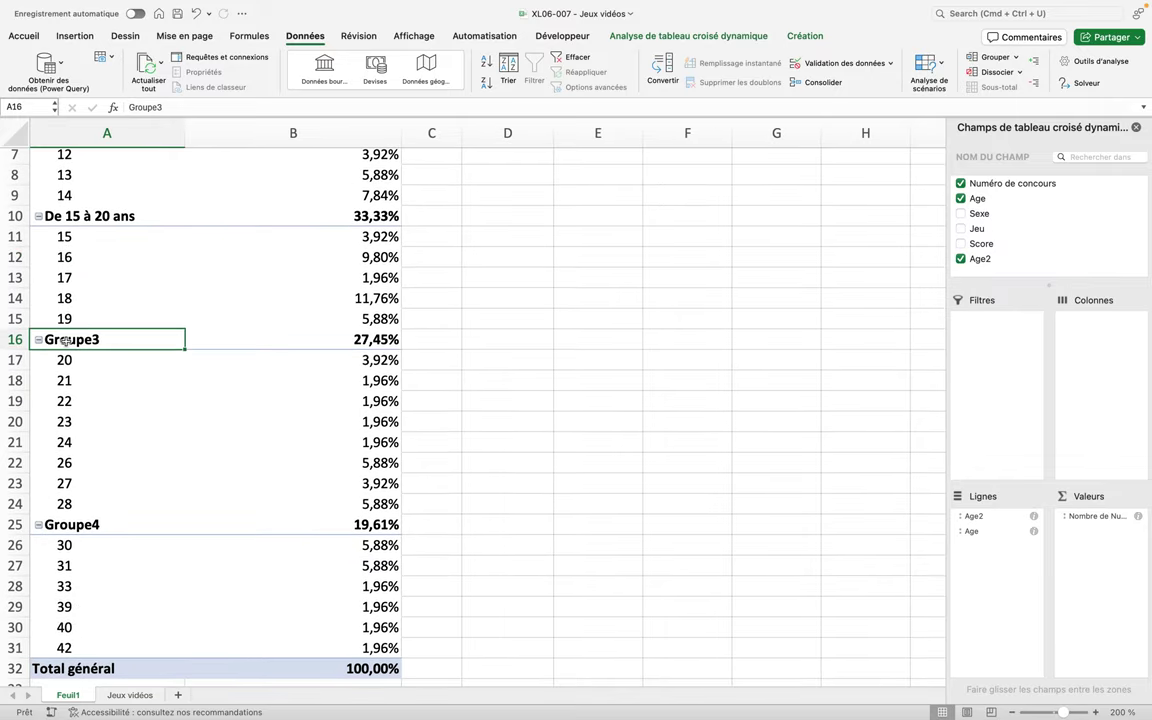
{"action": "double_click", "coordinate": [145, 107]}
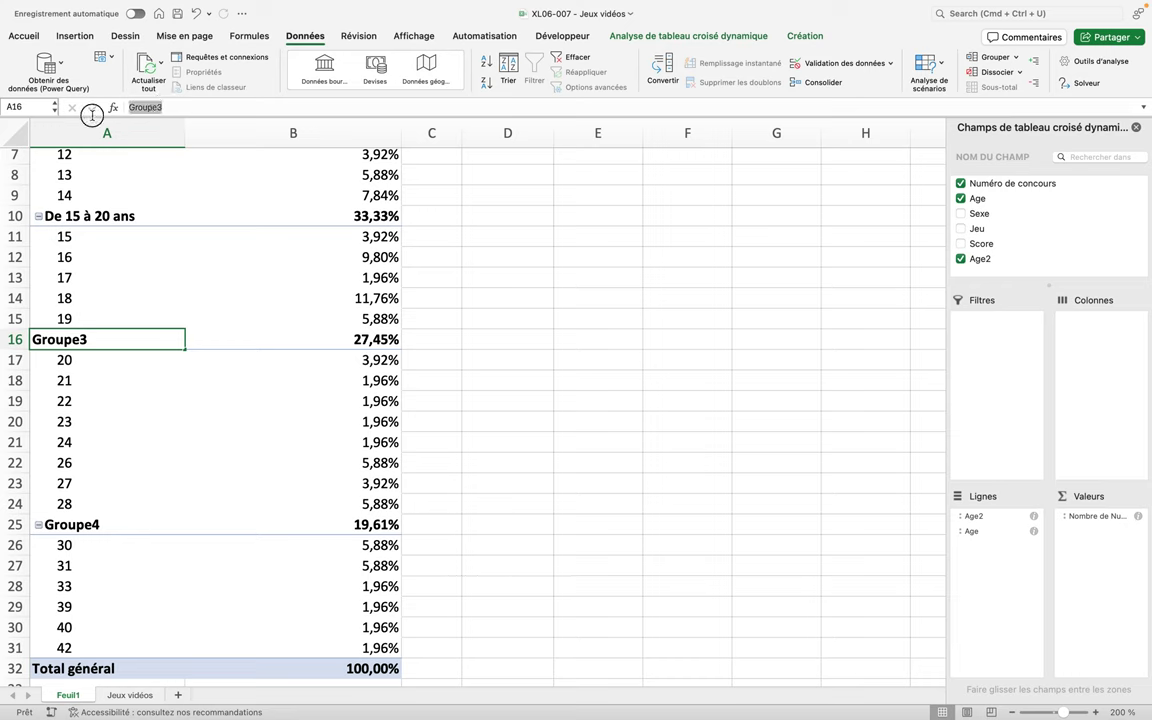
{"action": "type", "text": "De"}
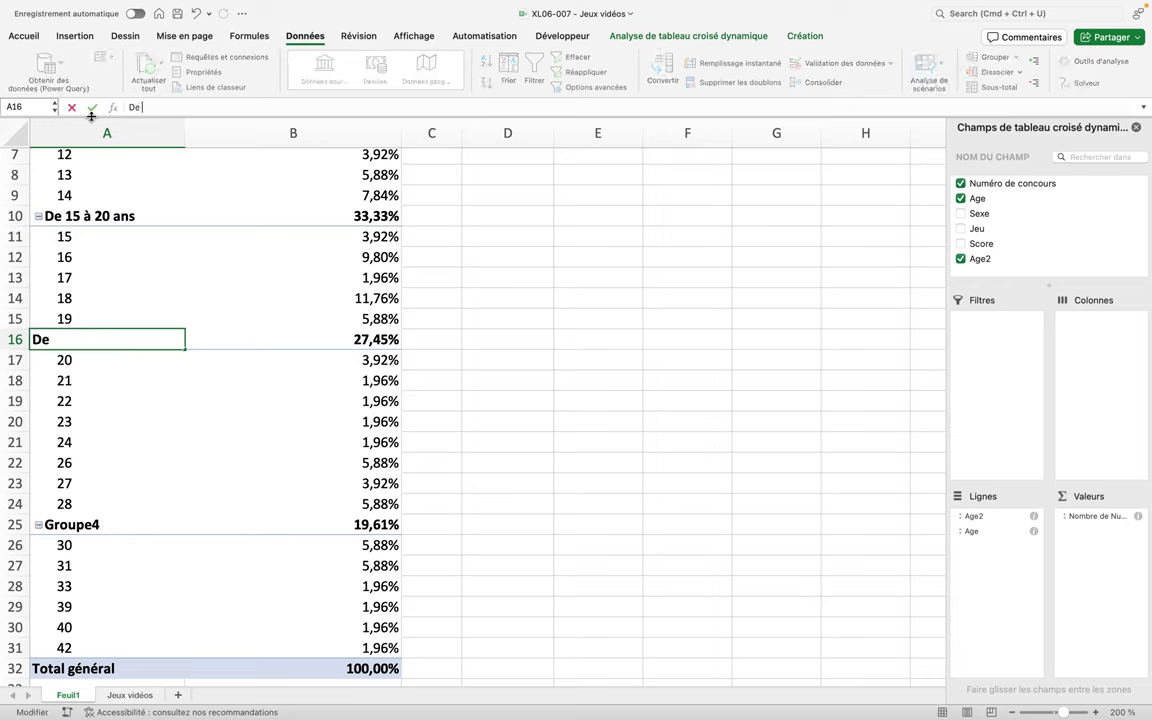
{"action": "type", "text": " 20 à "}
{"action": "type", "text": "30 ans"}
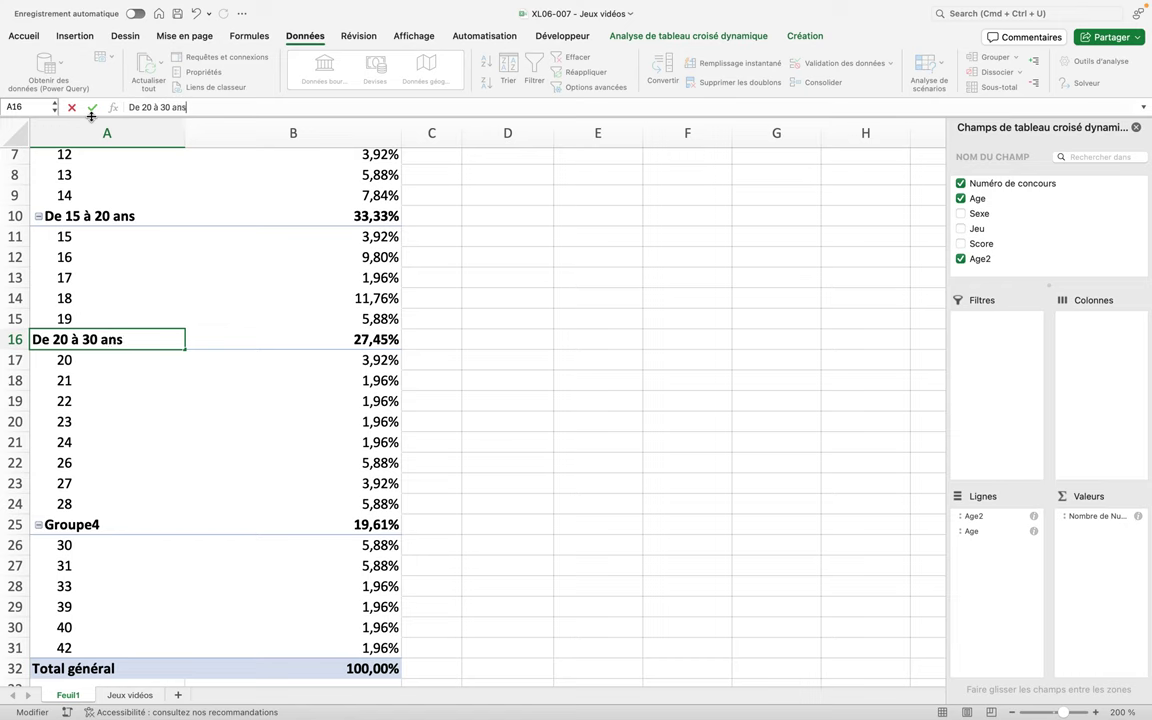
{"action": "key", "text": "Return"}
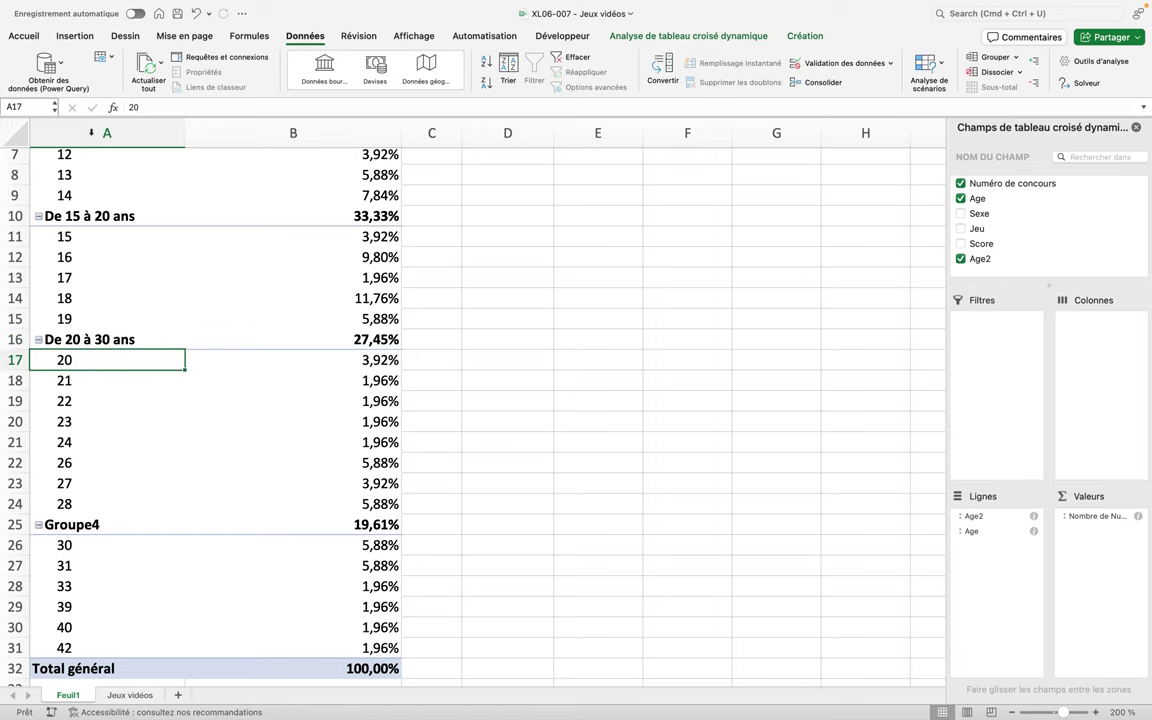
Rename Groupe4 to '30 ans et plus'
{"action": "left_click", "coordinate": [92, 528]}
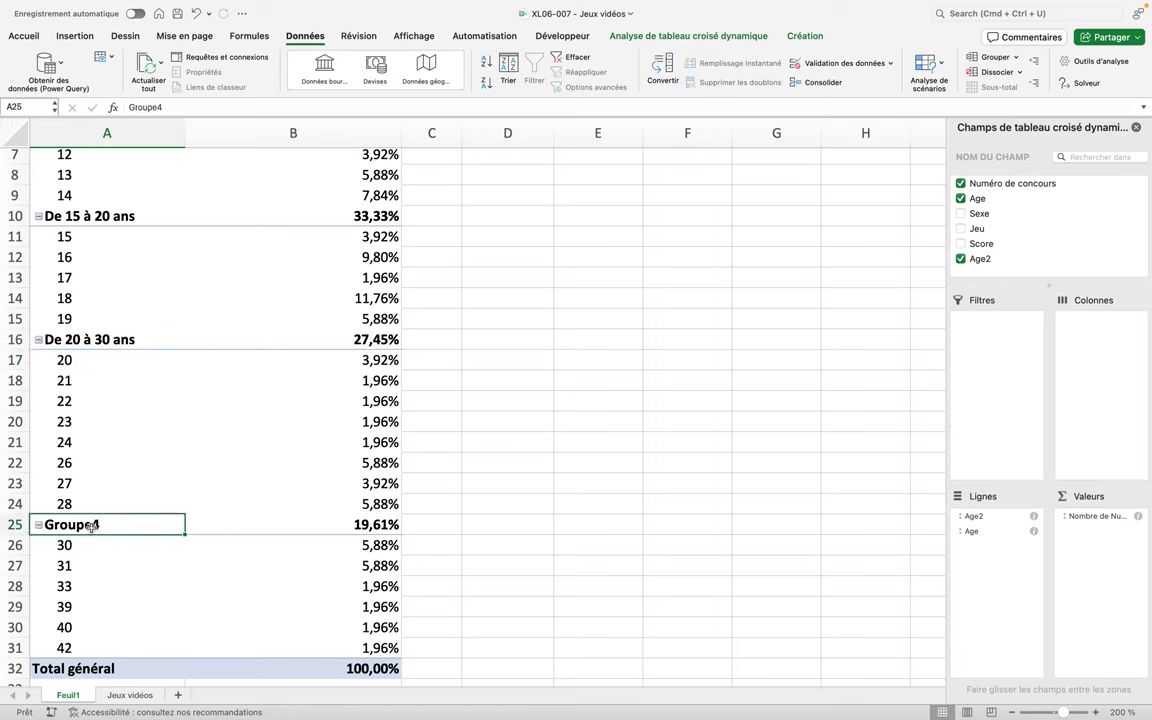
{"action": "type", "text": "30 ans et"}
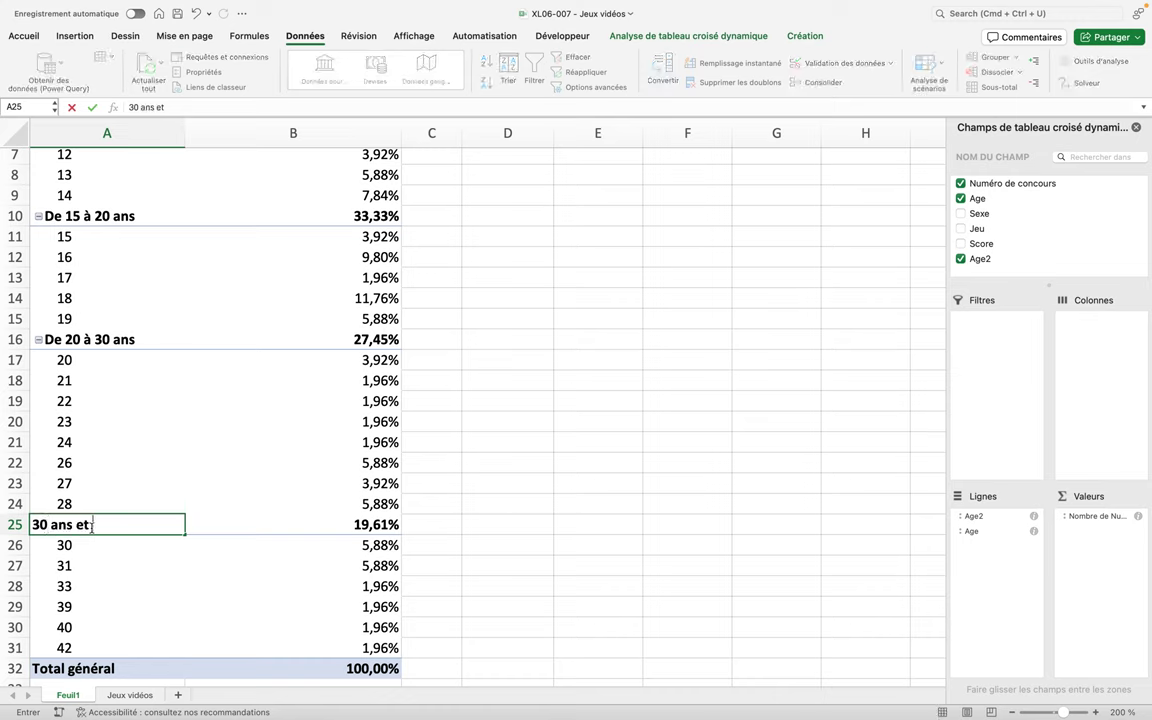
{"action": "type", "text": " plus"}
{"action": "key", "text": "Return"}
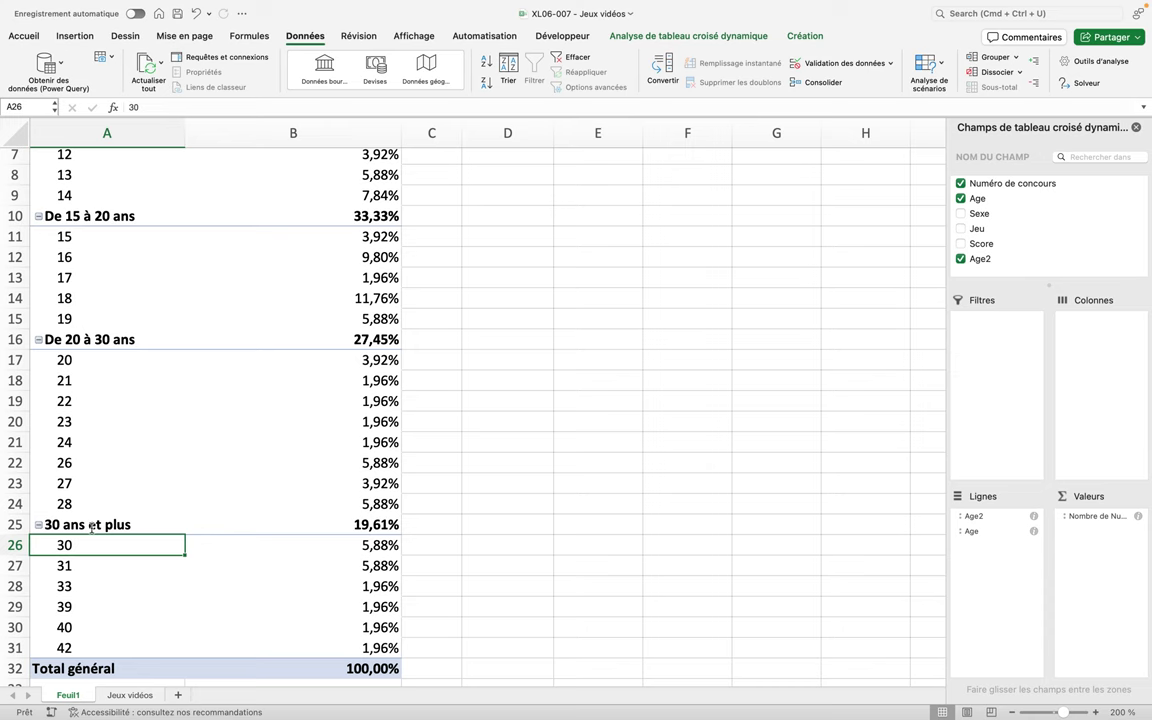
{"action": "scroll", "coordinate": [82, 600], "scroll_direction": "up", "scroll_amount": 3}
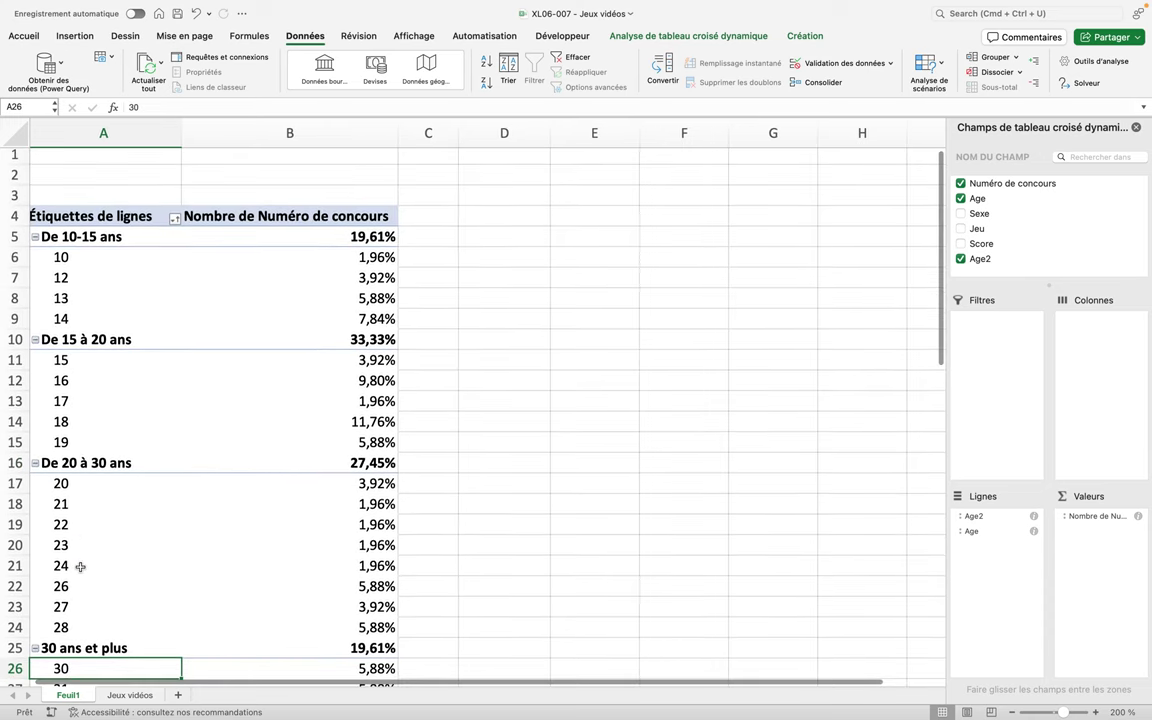
Collapse De 10-15 ans, De 15 à 20 ans, De 20 à 30 ans and 30 ans et plus, then re-expand De 15 à 20 ans
{"action": "left_click", "coordinate": [35, 237]}
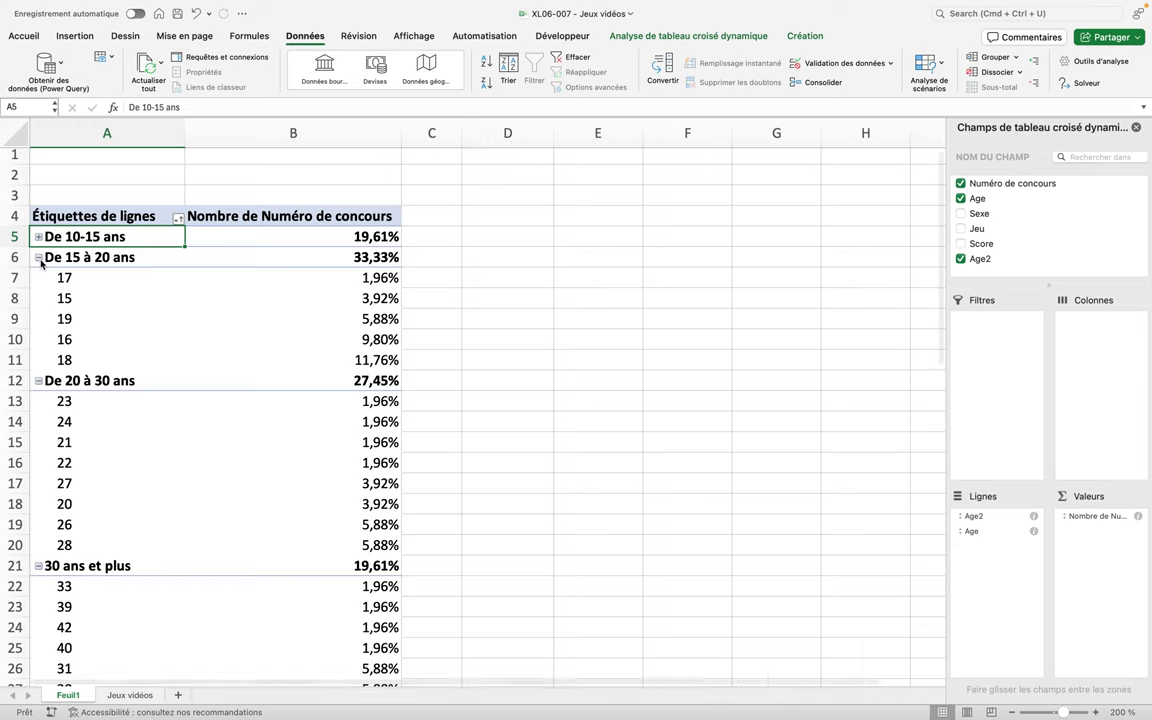
{"action": "left_click", "coordinate": [38, 257]}
{"action": "left_click", "coordinate": [38, 278]}
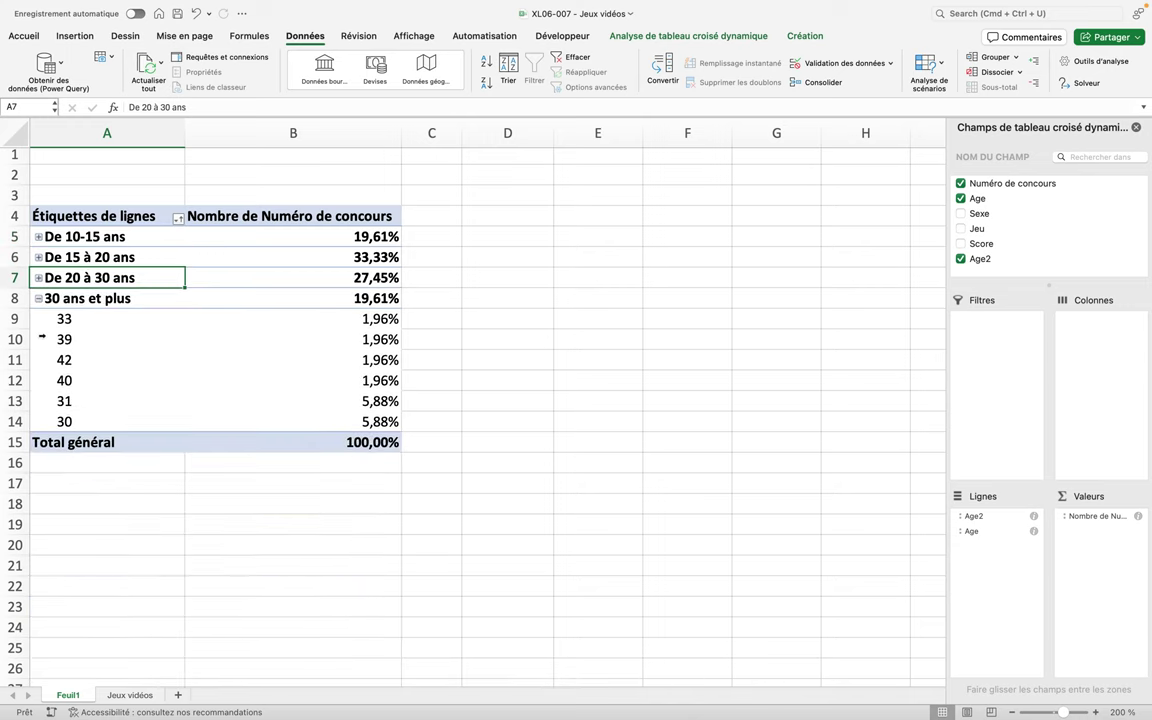
{"action": "left_click", "coordinate": [38, 298]}
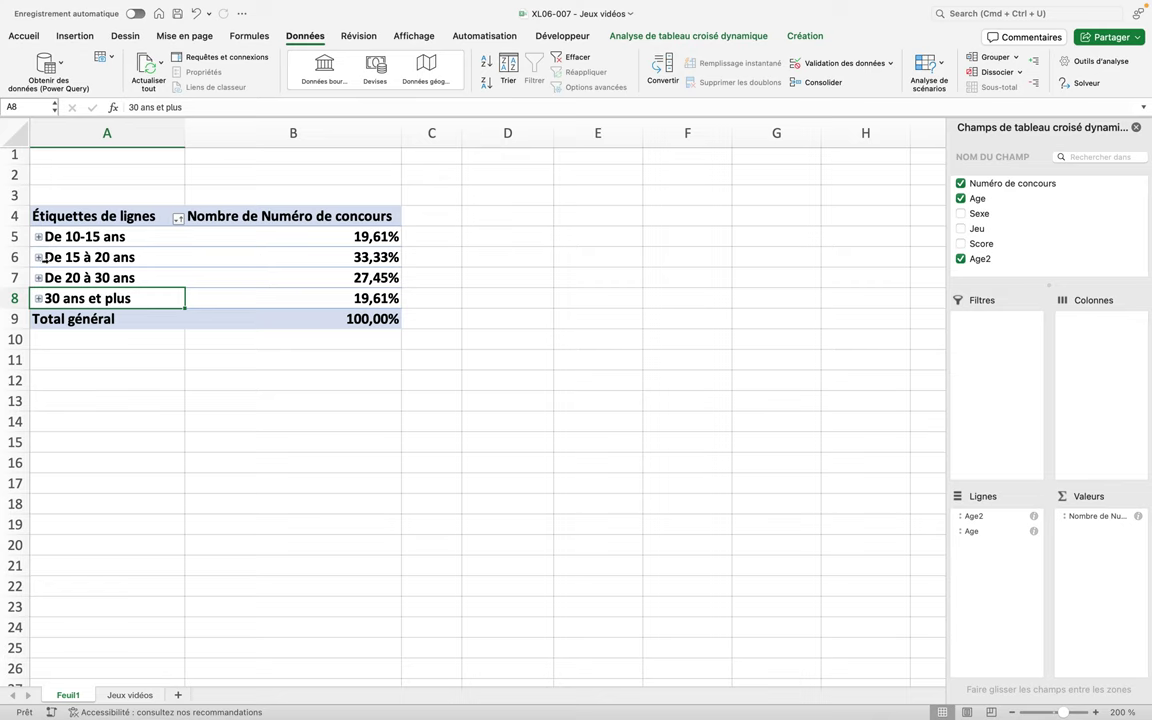
{"action": "left_click", "coordinate": [38, 257]}
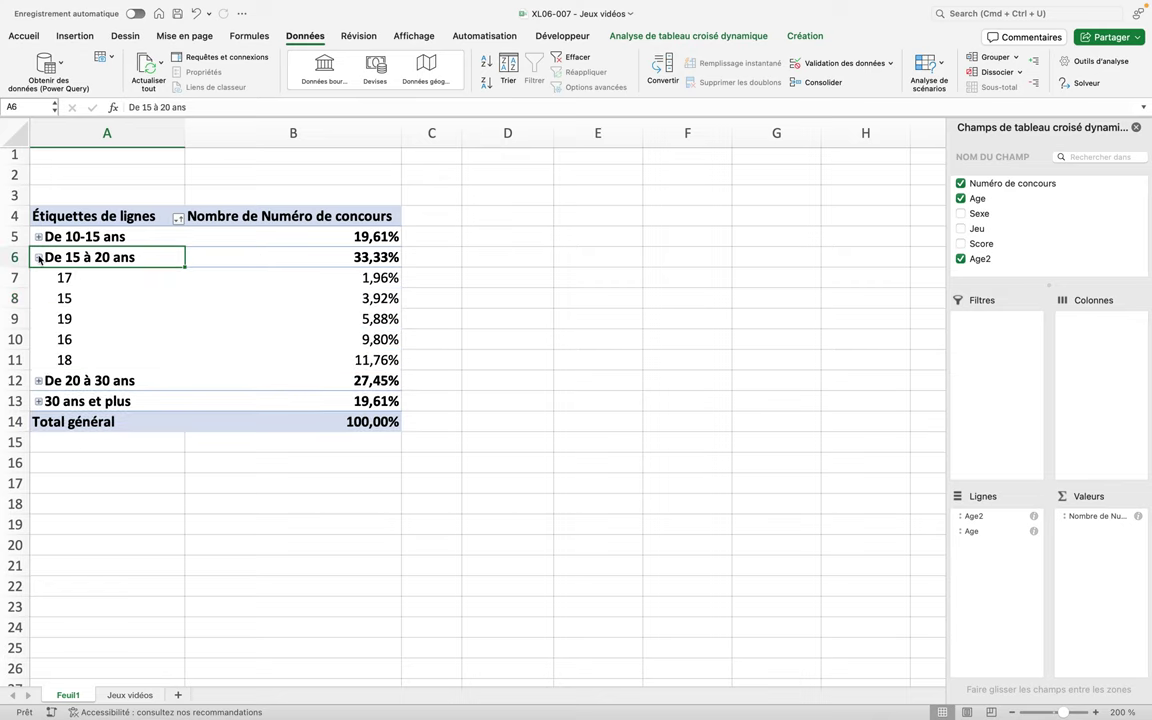